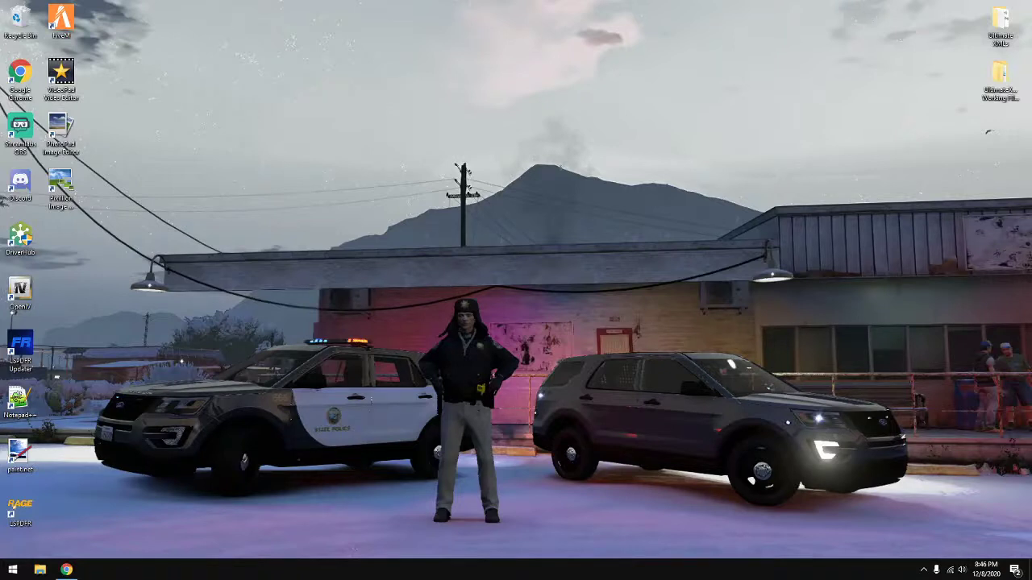
Step: Place the F350_TEMPLATE.dds file on the desktop and open it in paint.net
drag(311, 204, 551, 235)
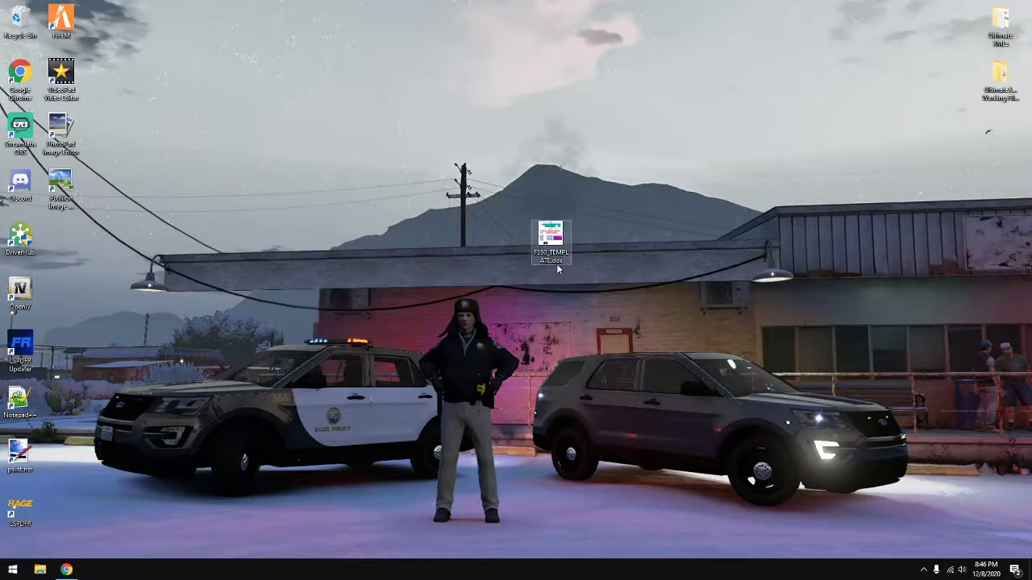
mouse_move(556, 247)
double_click(556, 244)
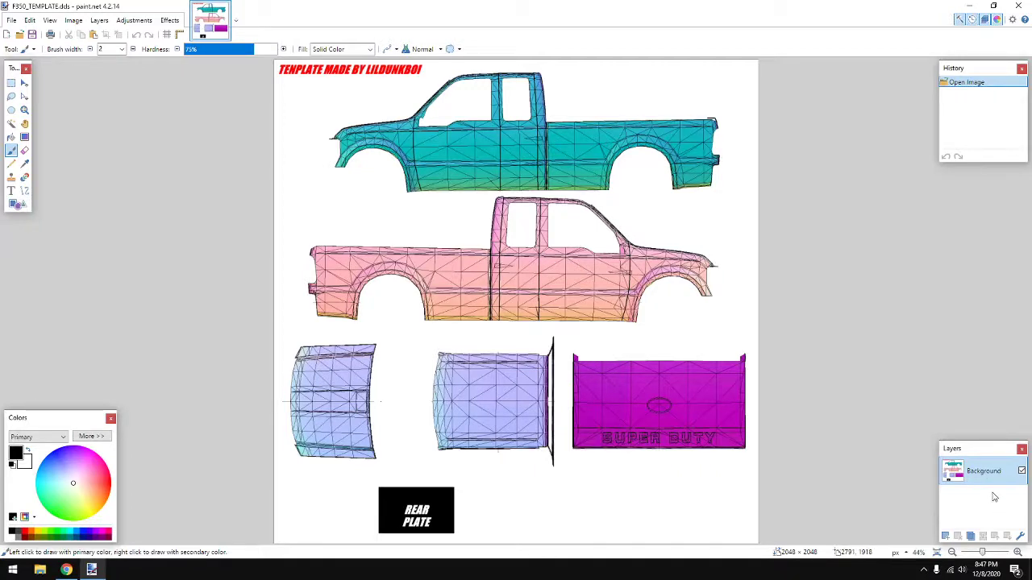
Step: Add a new layer above the truck template and name it Base
click(945, 537)
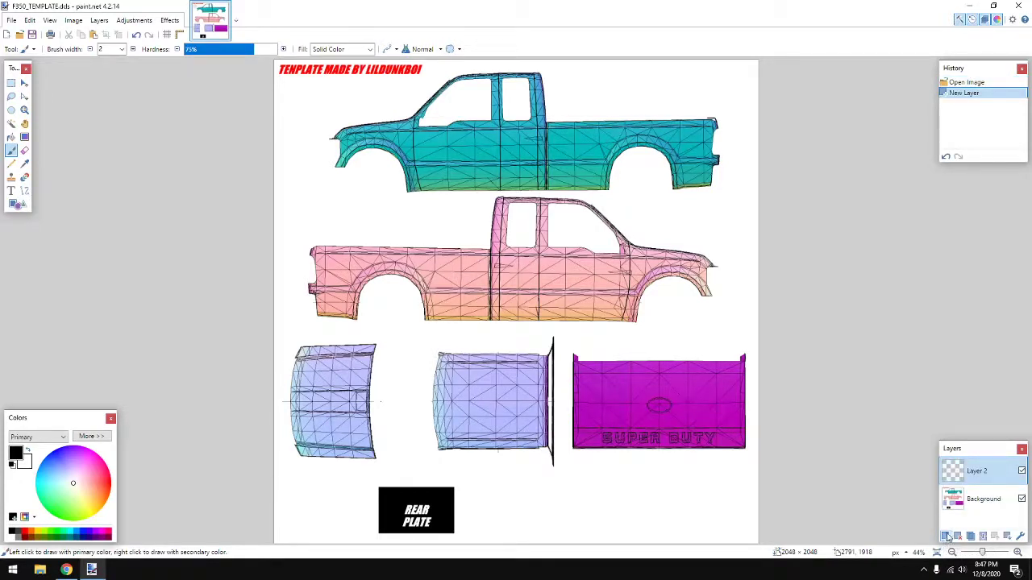
double_click(978, 472)
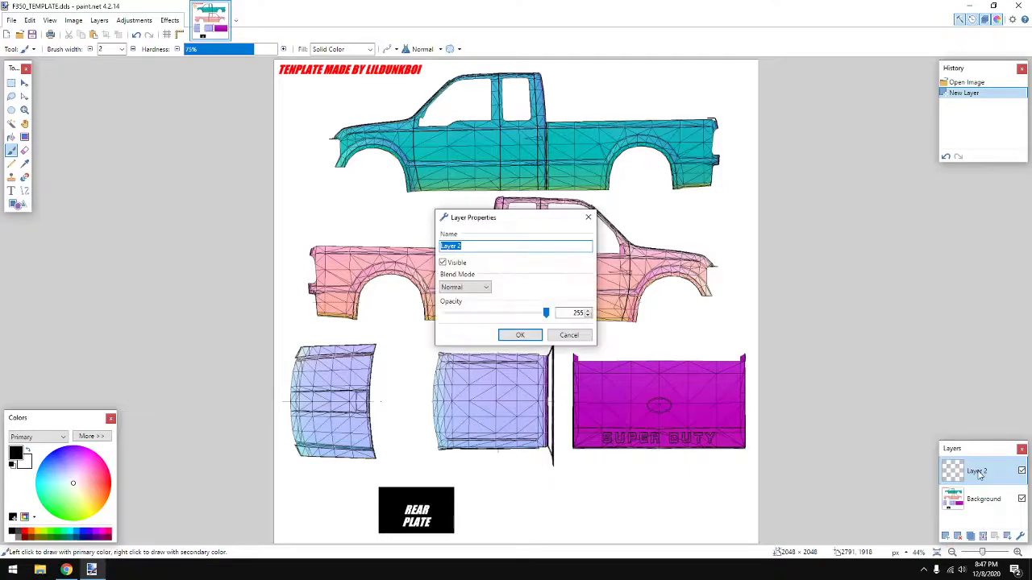
text(Base)
click(517, 335)
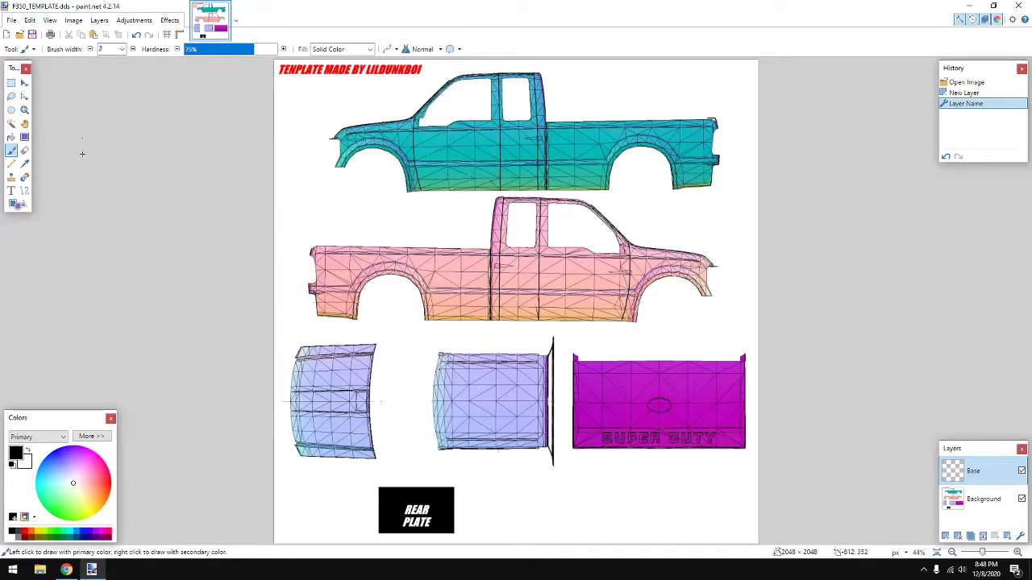
Step: Fill the whole Base layer with solid white using the Paint Bucket
click(11, 138)
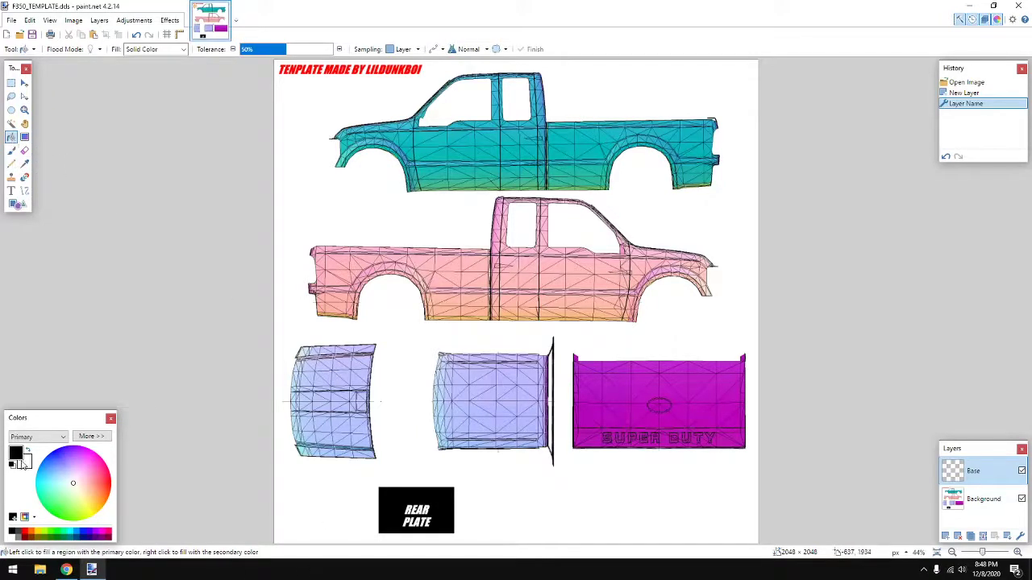
click(14, 536)
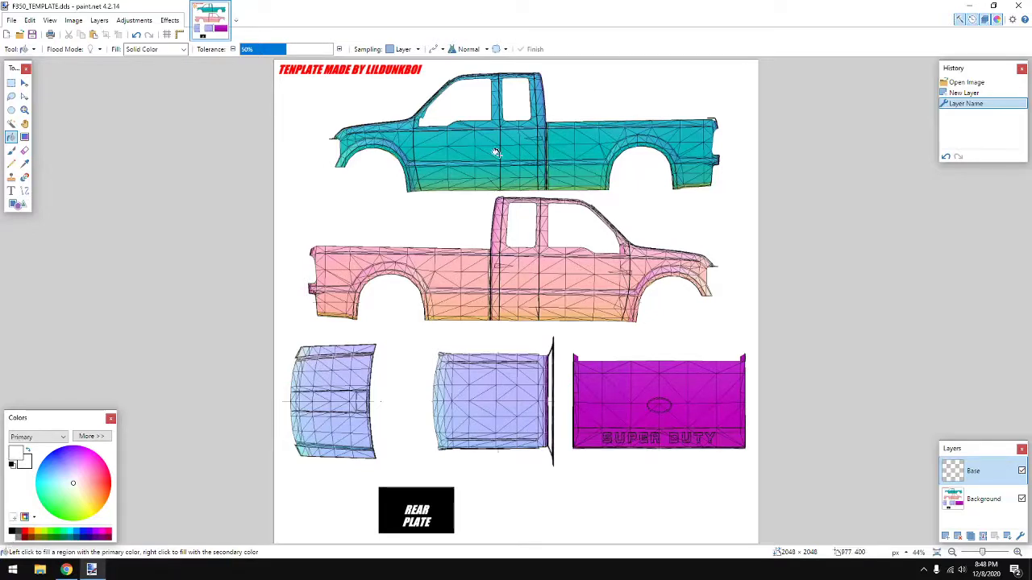
click(300, 197)
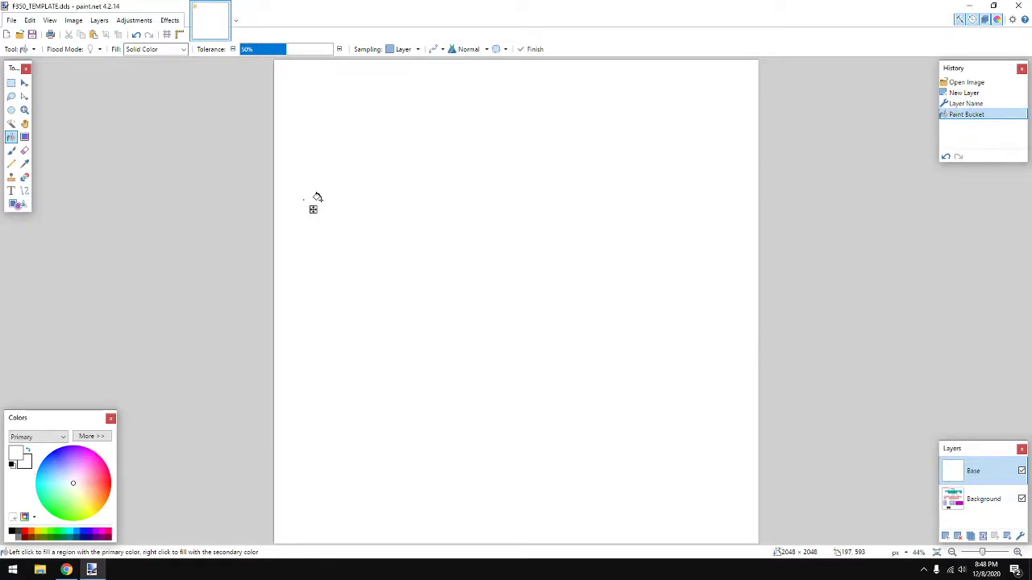
key(Return)
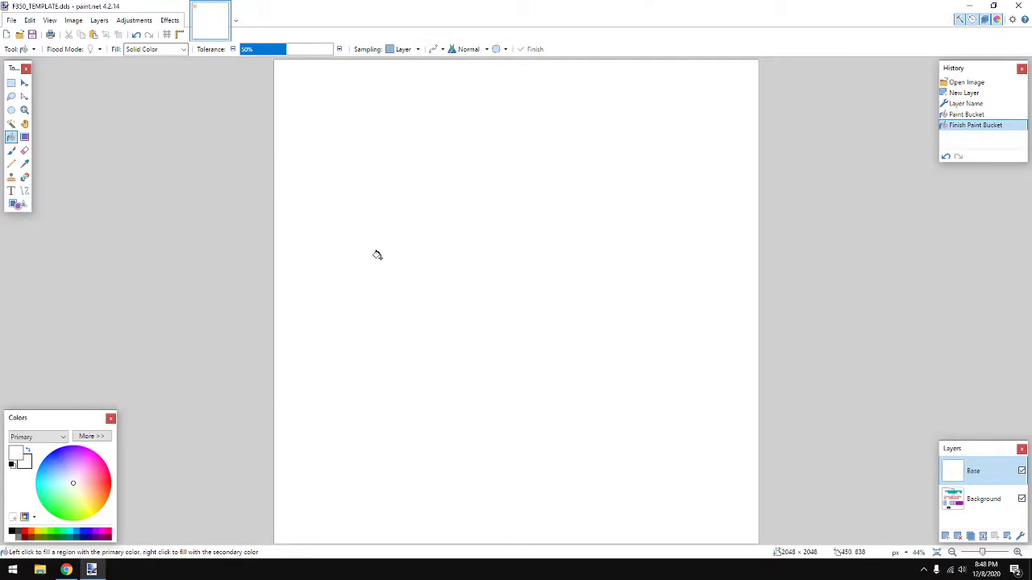
Step: Toggle the Base layer's visibility to compare it with the template, leaving the layer hidden
click(1021, 471)
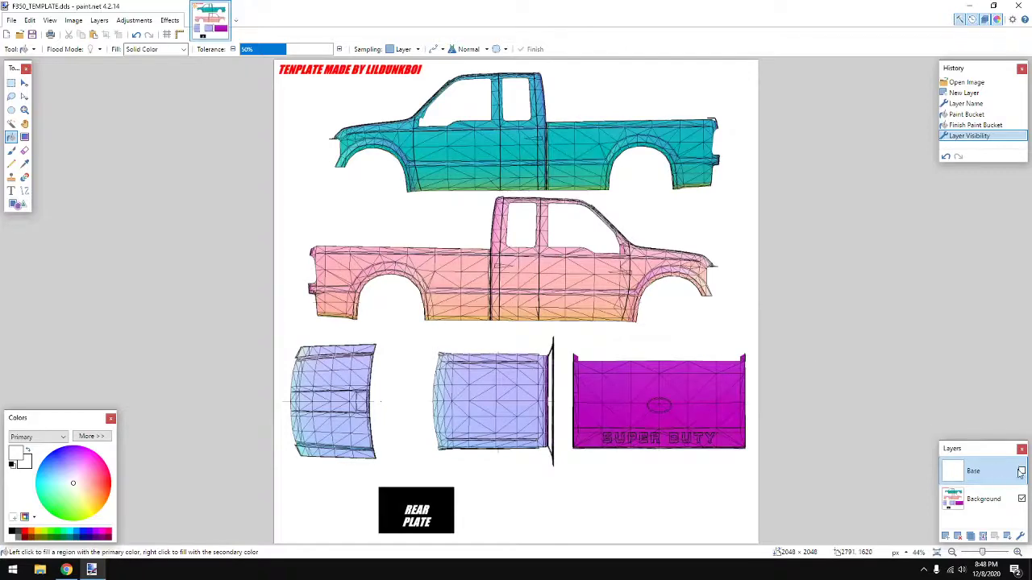
click(1022, 471)
click(1021, 471)
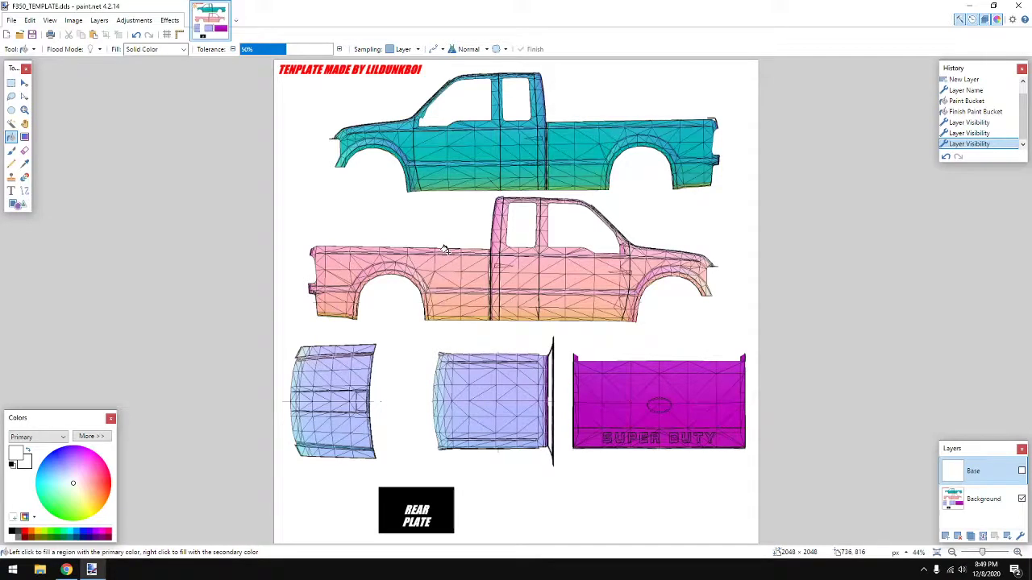
Step: Import the animal control officer badge JPG from the desktop as a new layer
click(76, 22)
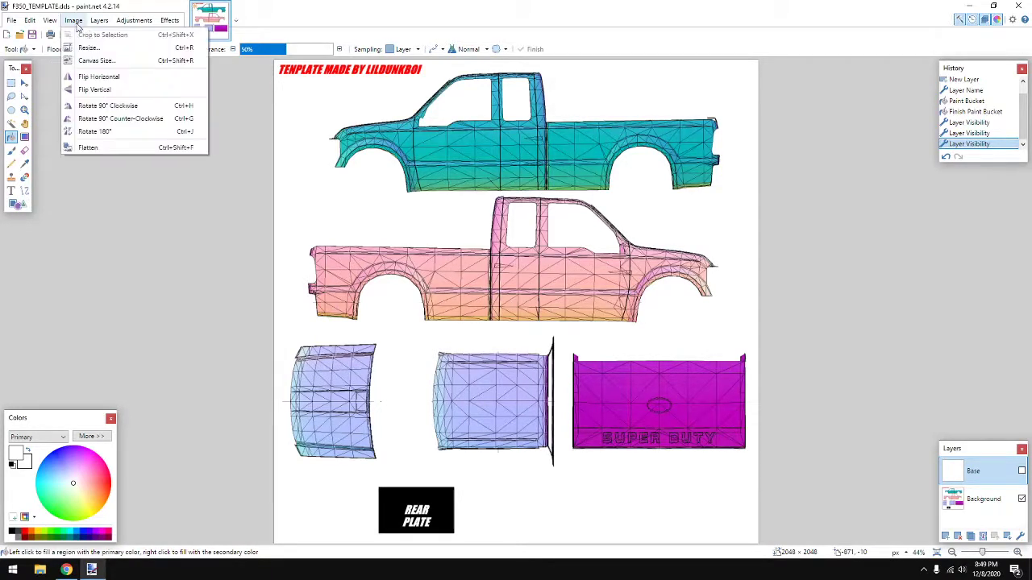
click(30, 21)
click(18, 24)
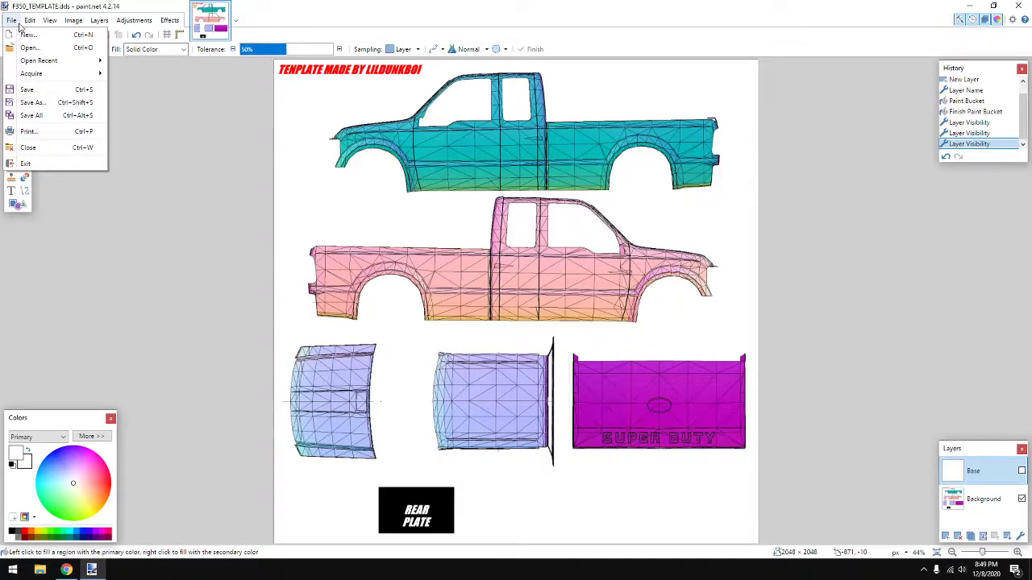
click(98, 22)
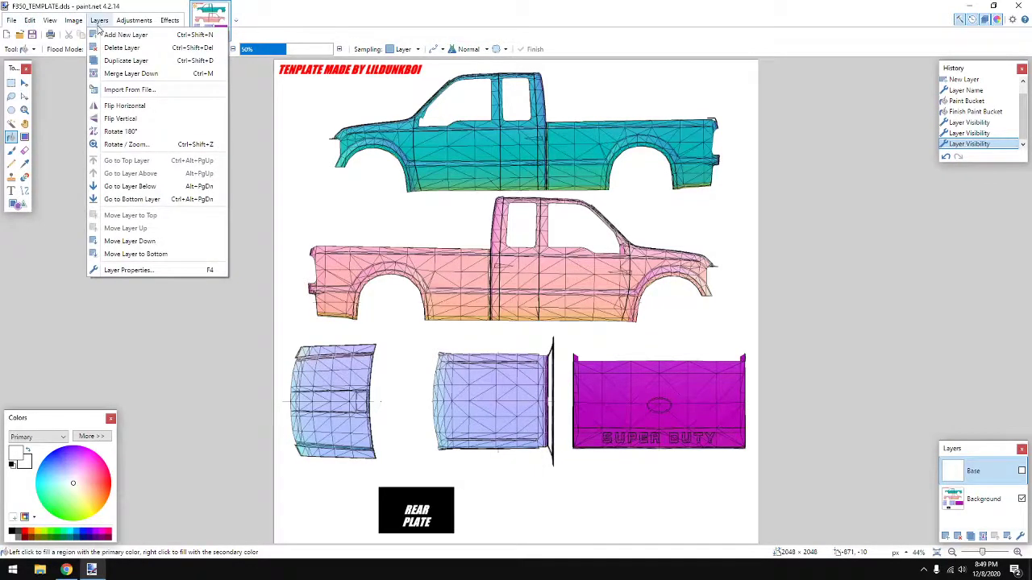
click(121, 91)
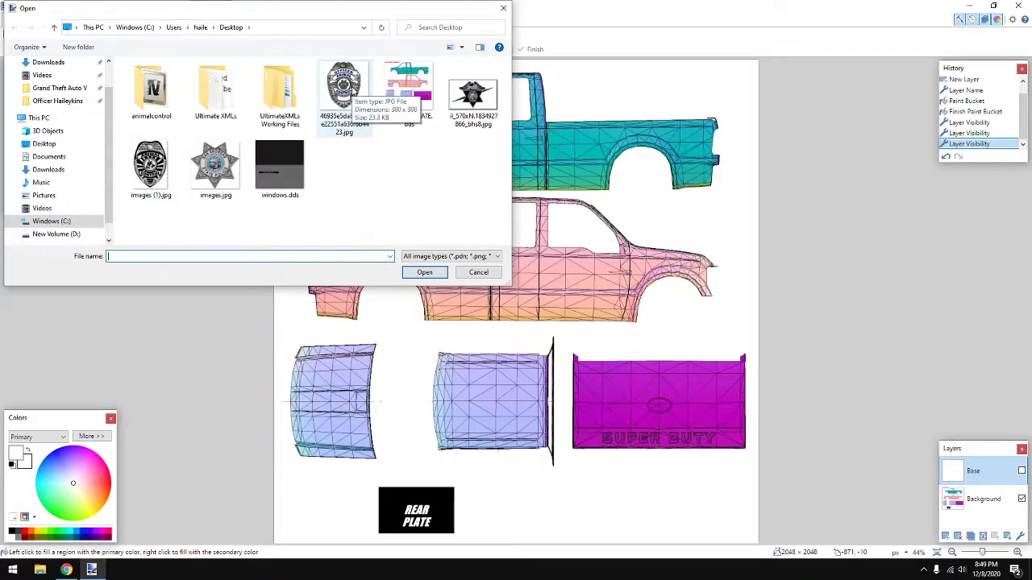
click(408, 93)
click(425, 273)
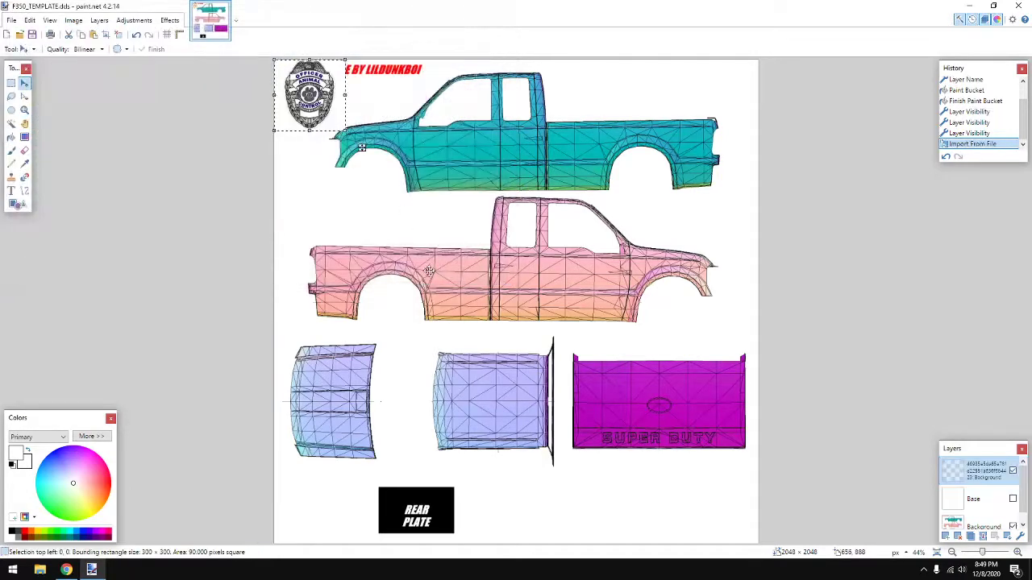
Step: Move the imported badge onto the front door of the upper, teal truck side
drag(350, 148, 517, 213)
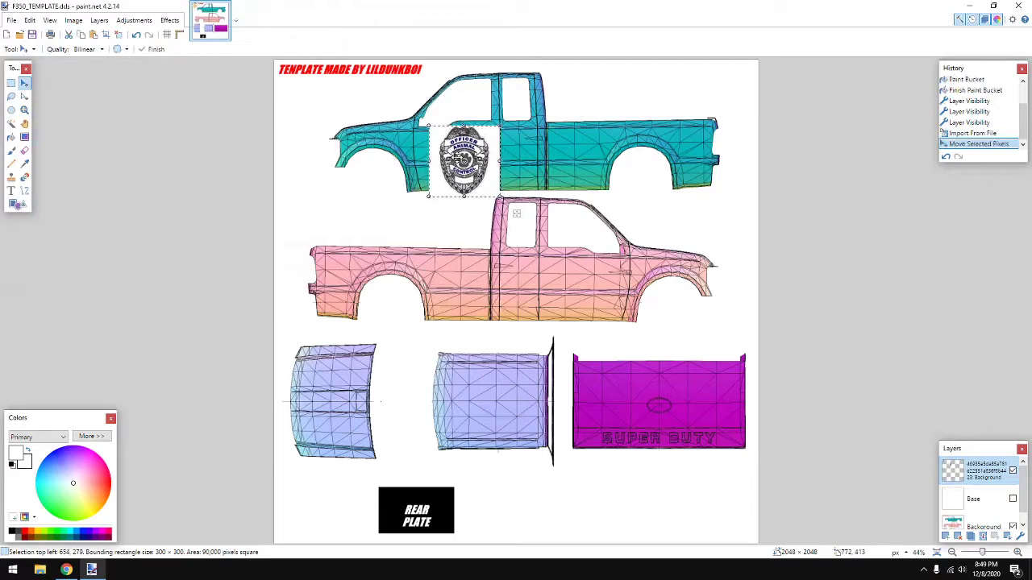
ctrl+scroll(524, 217, up, 1)
ctrl+scroll(527, 220, up, 3)
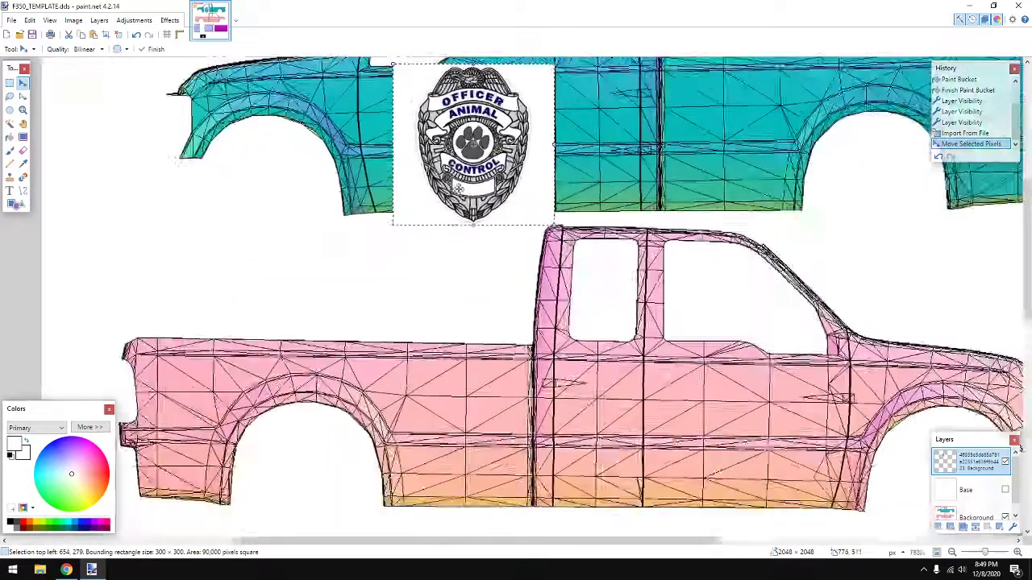
ctrl+scroll(504, 266, up, 2)
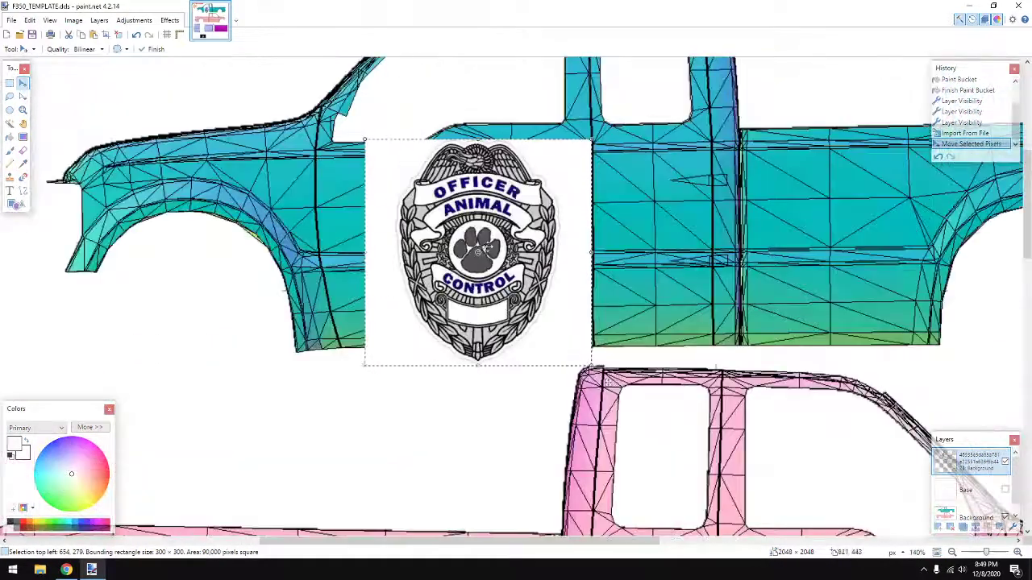
drag(488, 242, 489, 218)
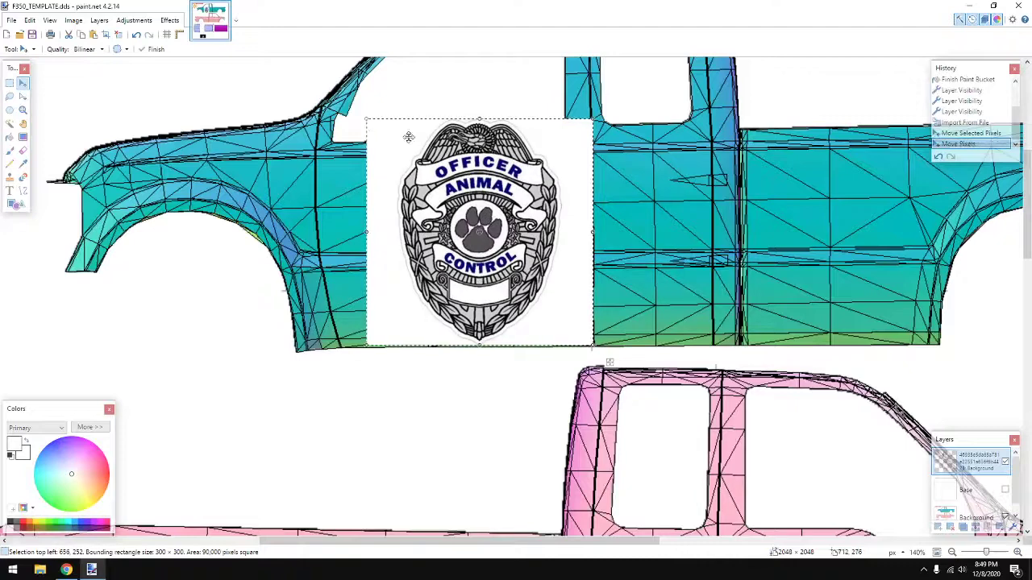
Step: Scale the badge down to about 207 × 187 pixels and shift it within the teal truck's front door
drag(368, 121, 385, 153)
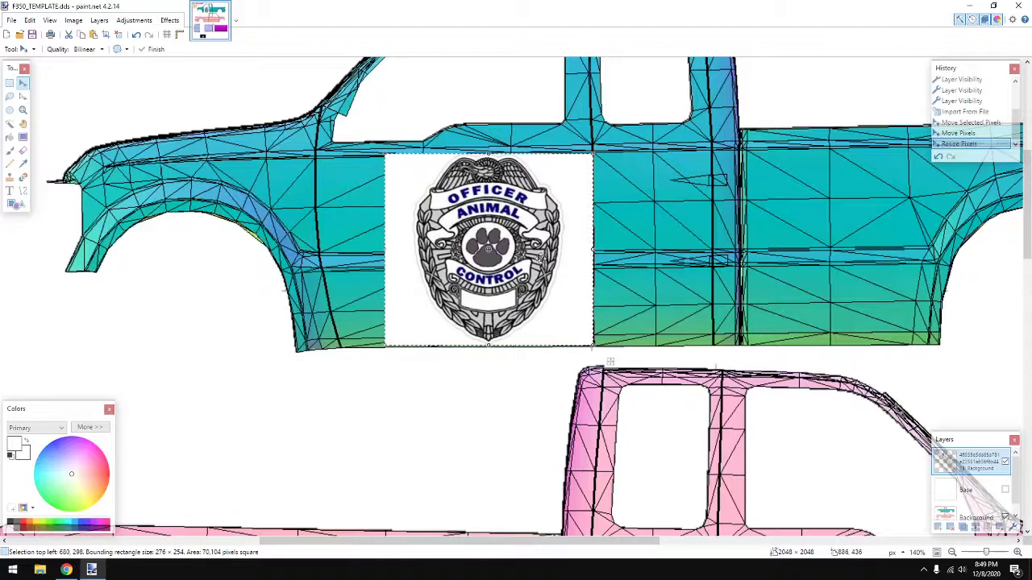
drag(608, 362, 686, 352)
drag(624, 252, 640, 261)
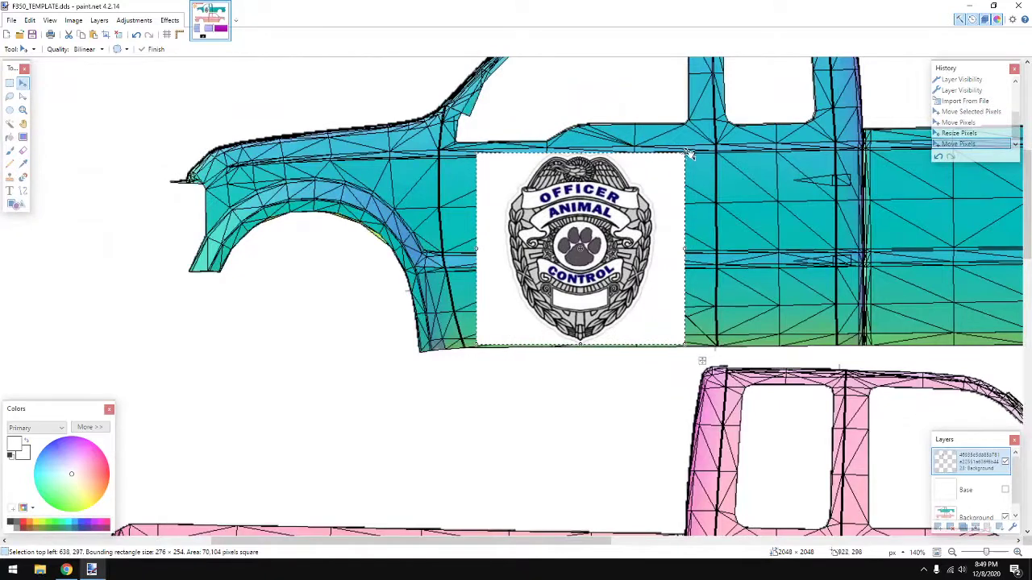
drag(683, 155, 632, 208)
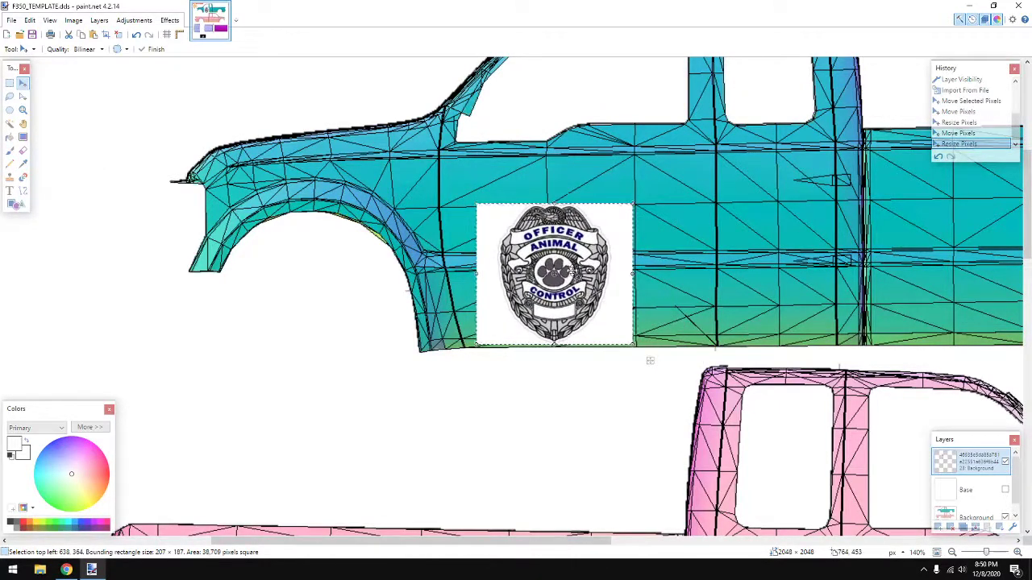
Step: Raise the reduced badge to the middle of the teal truck's front door, its upper-left corner at about 709, 311 pixels
drag(576, 269, 619, 214)
mouse_move(693, 303)
mouse_down()
mouse_move(707, 299)
mouse_move(697, 318)
mouse_move(706, 317)
mouse_up()
scroll(613, 340, down, 3)
scroll(576, 304, up, 3)
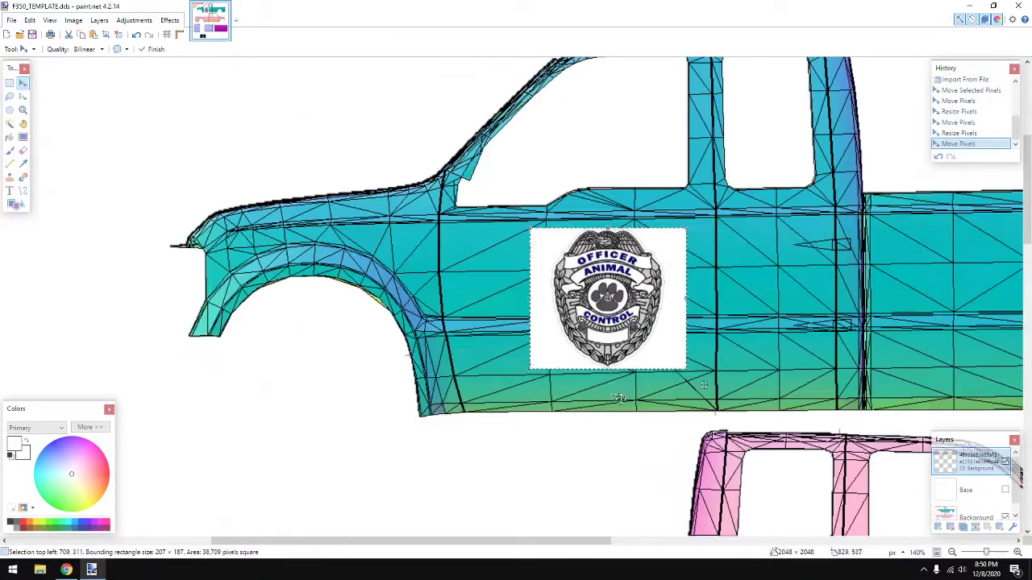
scroll(621, 399, down, 3)
scroll(629, 399, down, 3)
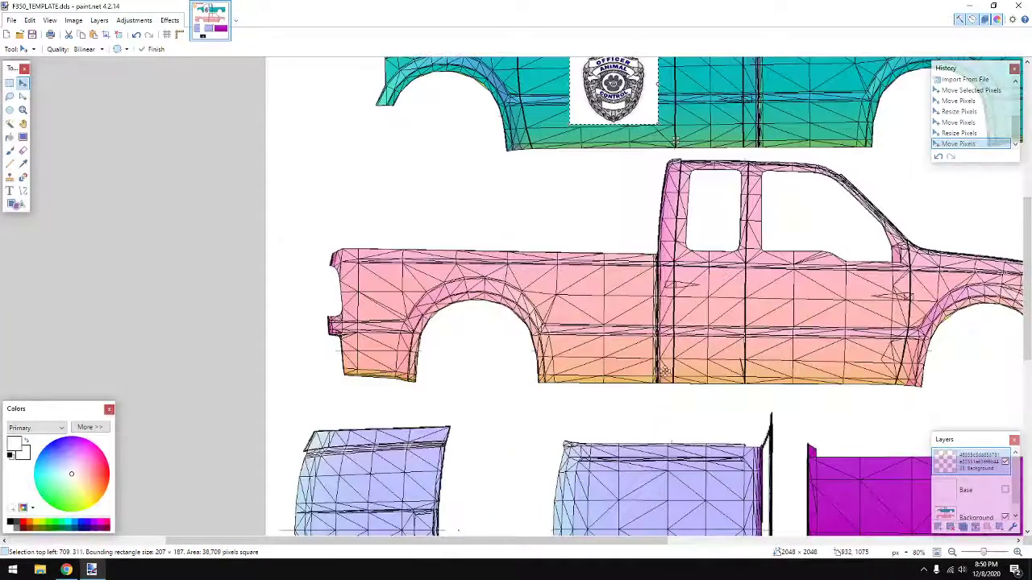
scroll(660, 376, down, 1)
scroll(661, 374, down, 3)
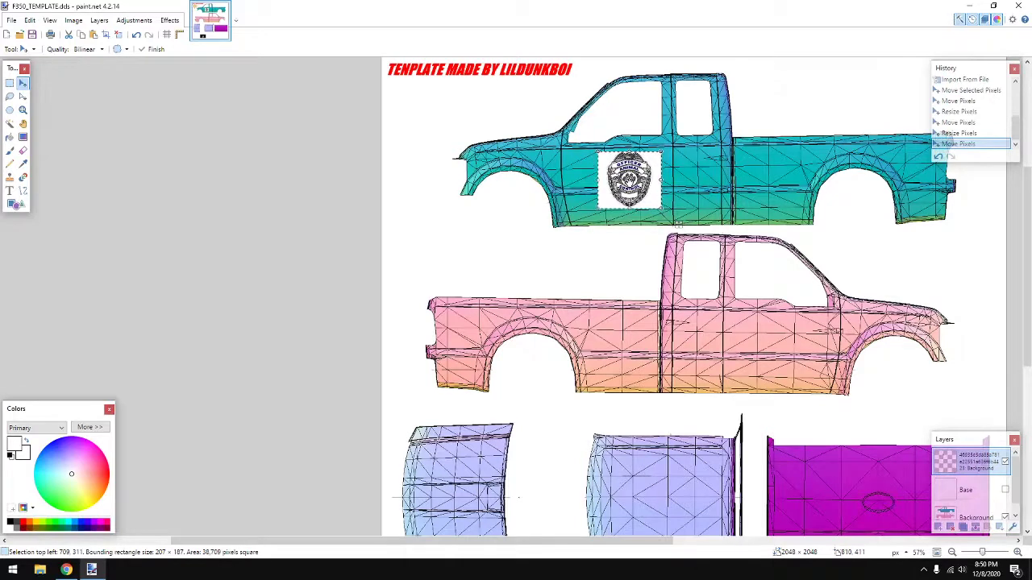
Step: Fine-tune the badge's position on the front door so its upper-left corner sits at about 732, 303 pixels
click(666, 195)
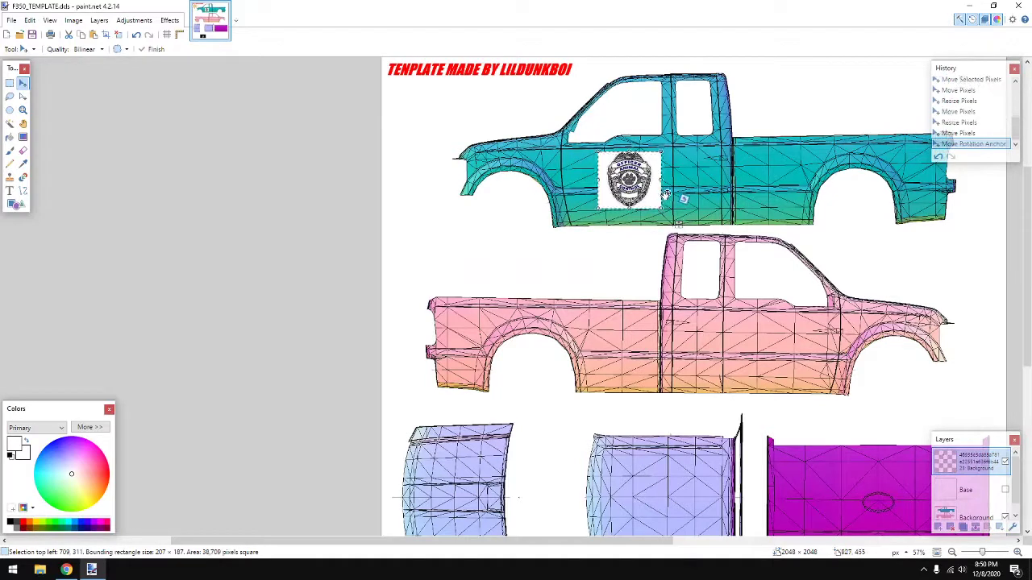
key(ctrl+z)
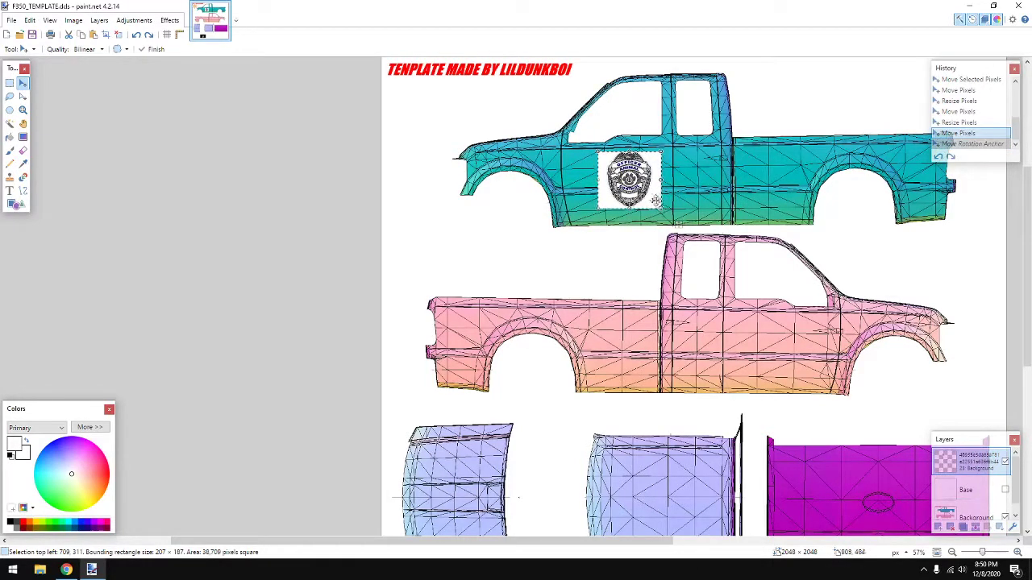
drag(683, 197, 659, 200)
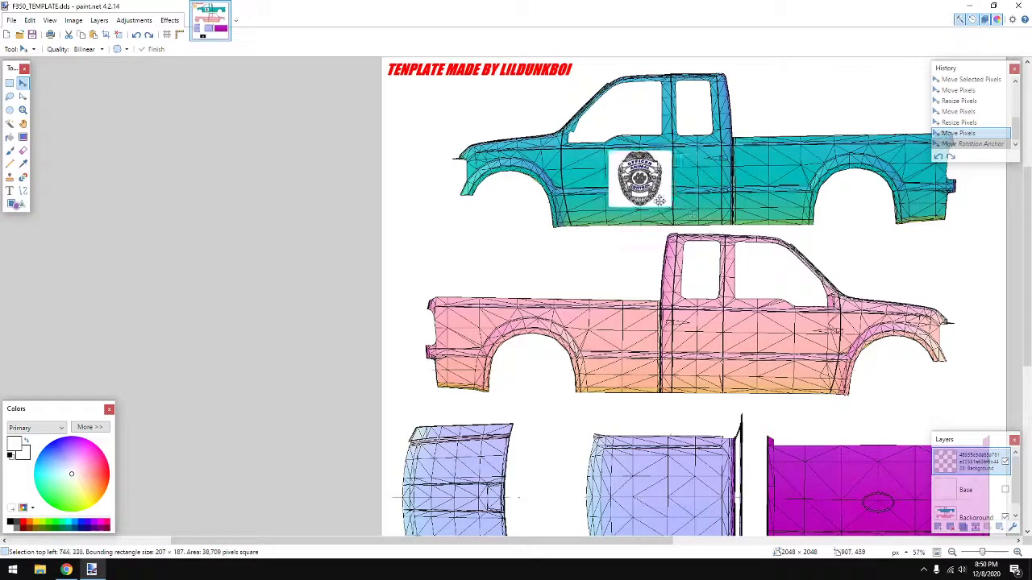
drag(707, 227, 653, 247)
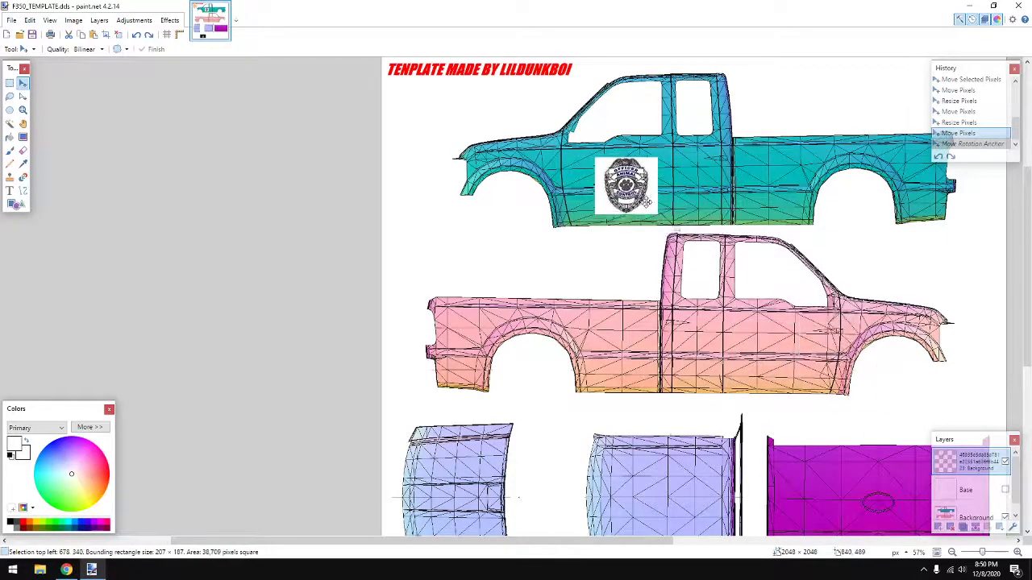
click(684, 222)
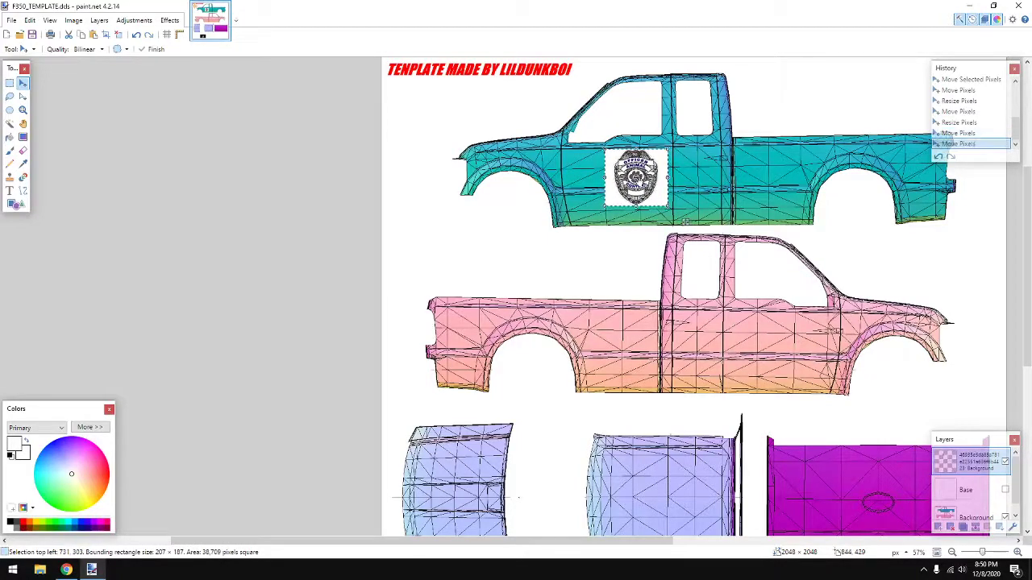
scroll(587, 202, up, 5)
scroll(585, 214, down, 4)
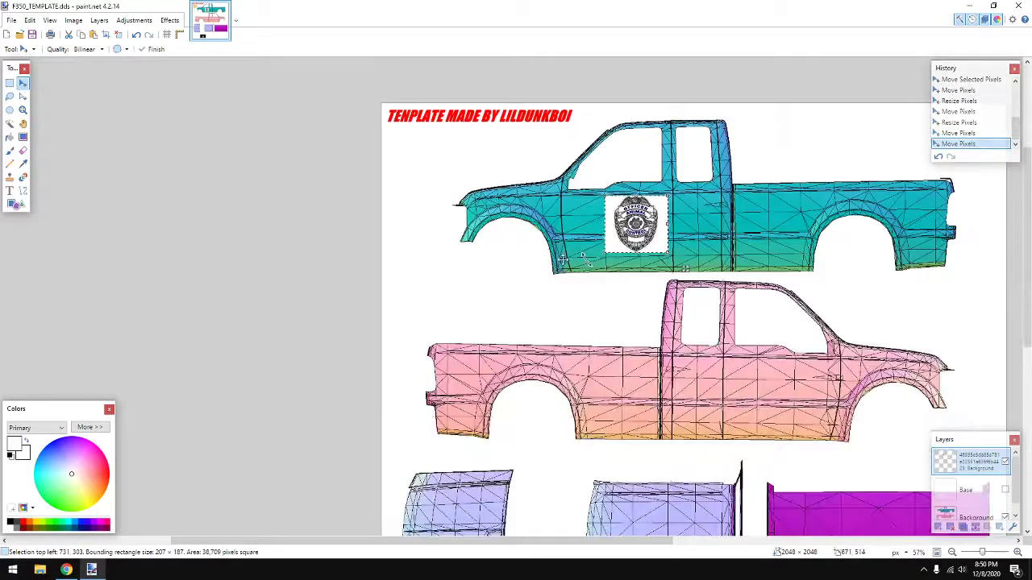
scroll(586, 234, up, 5)
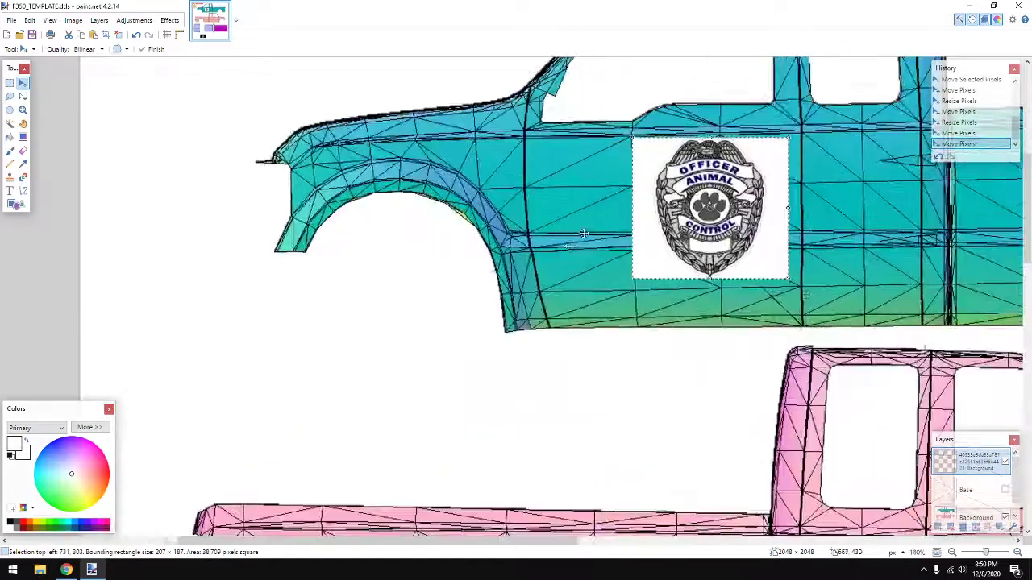
mouse_move(748, 177)
mouse_down()
mouse_move(763, 177)
mouse_move(749, 179)
mouse_up()
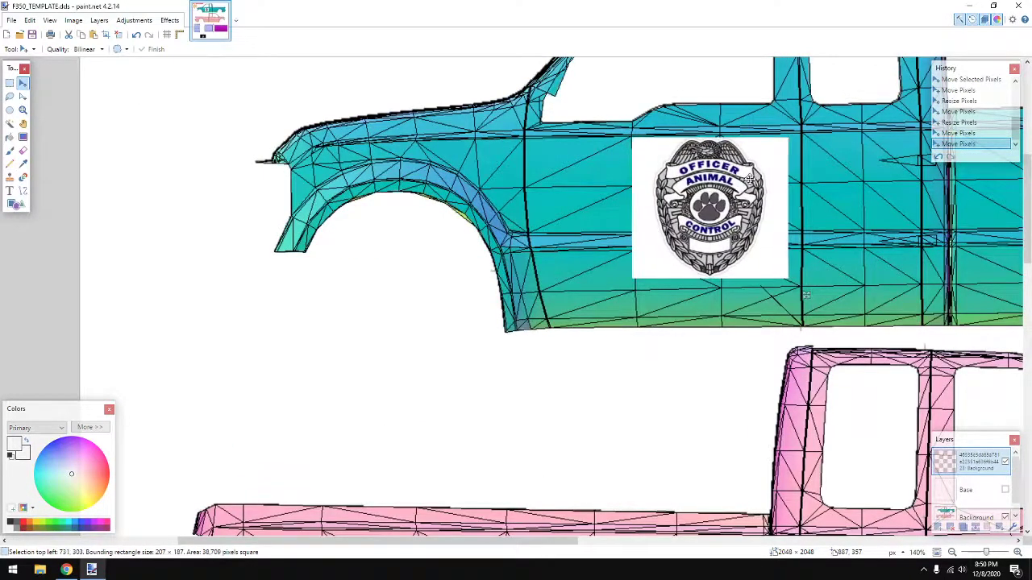
scroll(636, 157, up, 7)
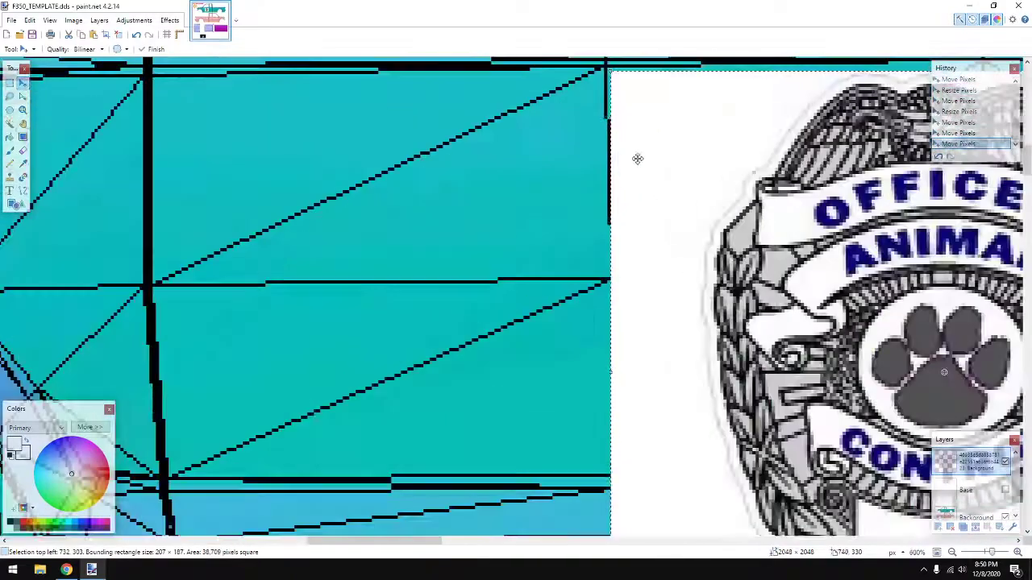
Step: Nudge the badge on the teal truck's front door so its upper-left corner sits at about 731, 302 pixels
drag(725, 164, 721, 159)
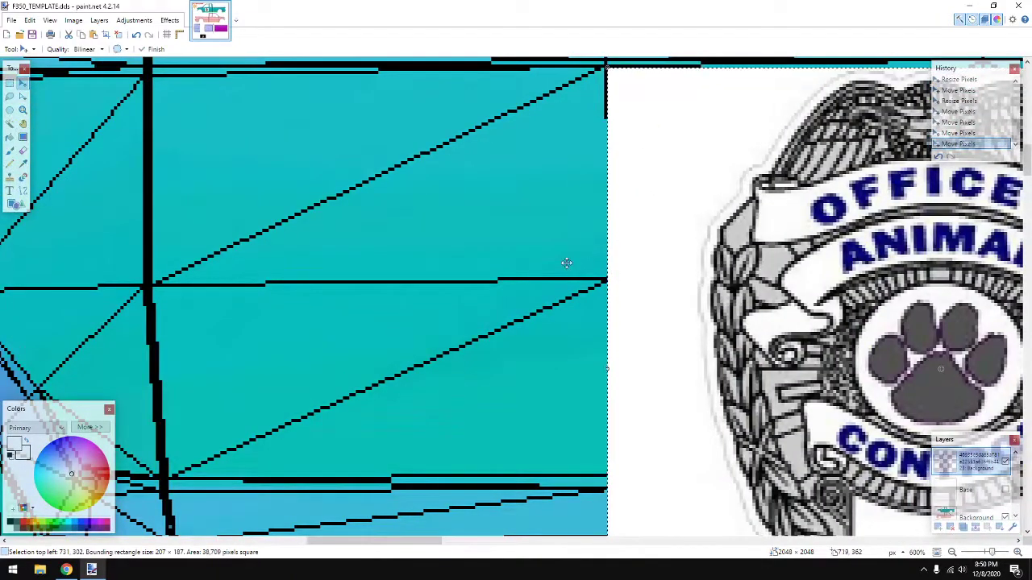
scroll(562, 263, down, 3)
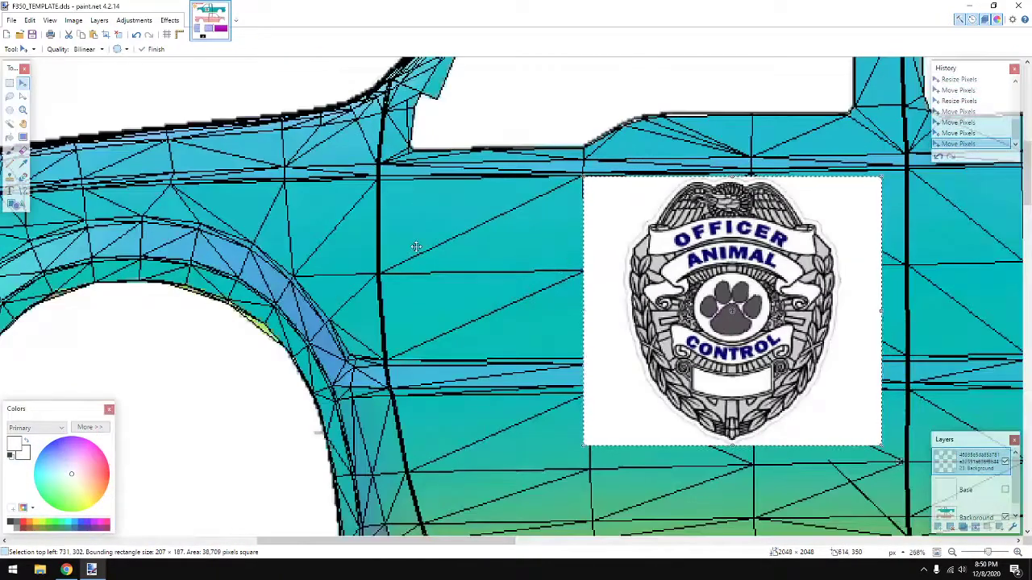
scroll(818, 323, down, 2)
Step: Examine the pink truck side's front door as the location for a second badge
scroll(818, 323, down, 5)
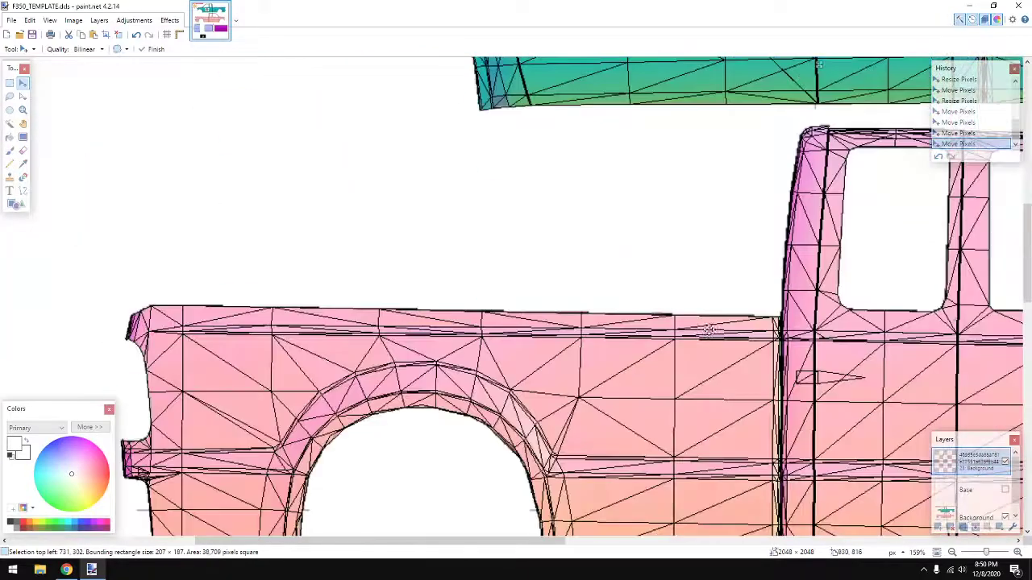
scroll(839, 338, down, 2)
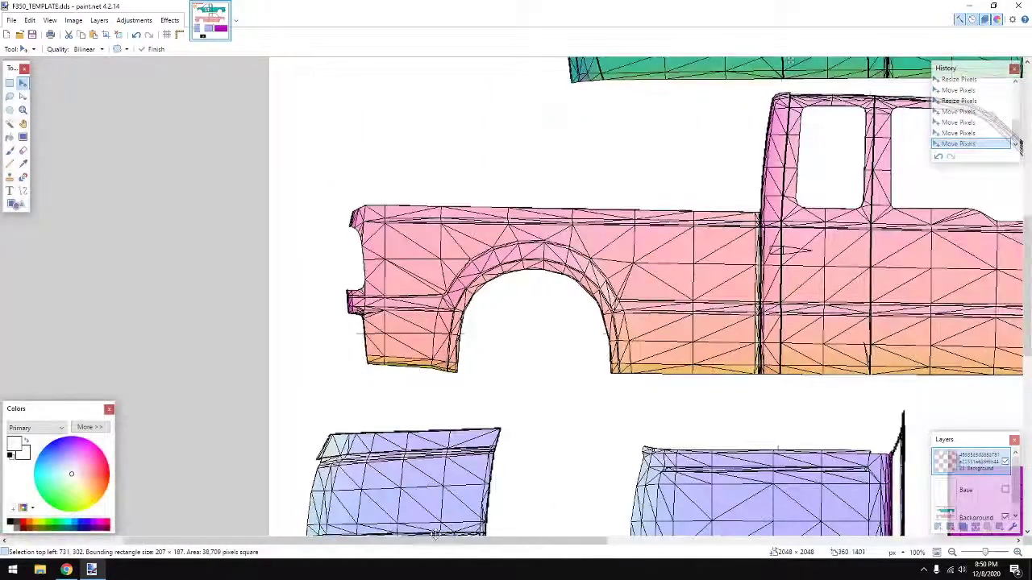
drag(387, 544, 555, 546)
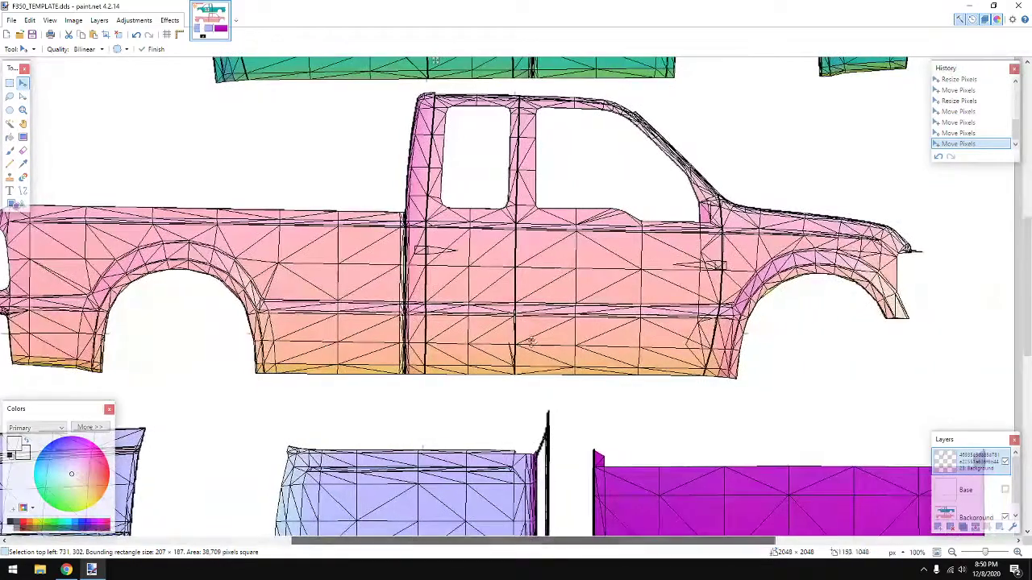
scroll(627, 385, up, 3)
scroll(629, 385, down, 3)
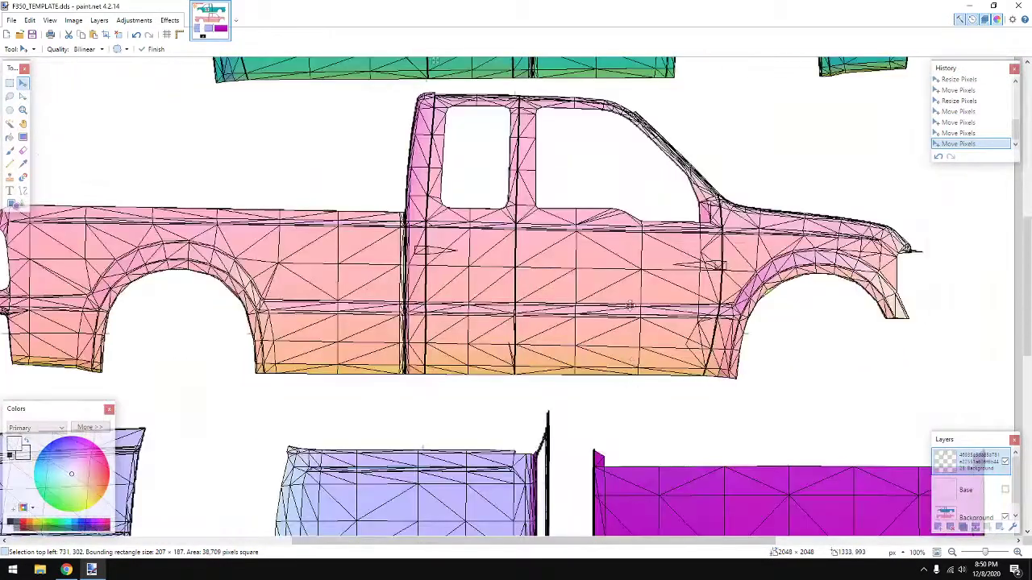
scroll(638, 260, up, 4)
scroll(638, 260, up, 1)
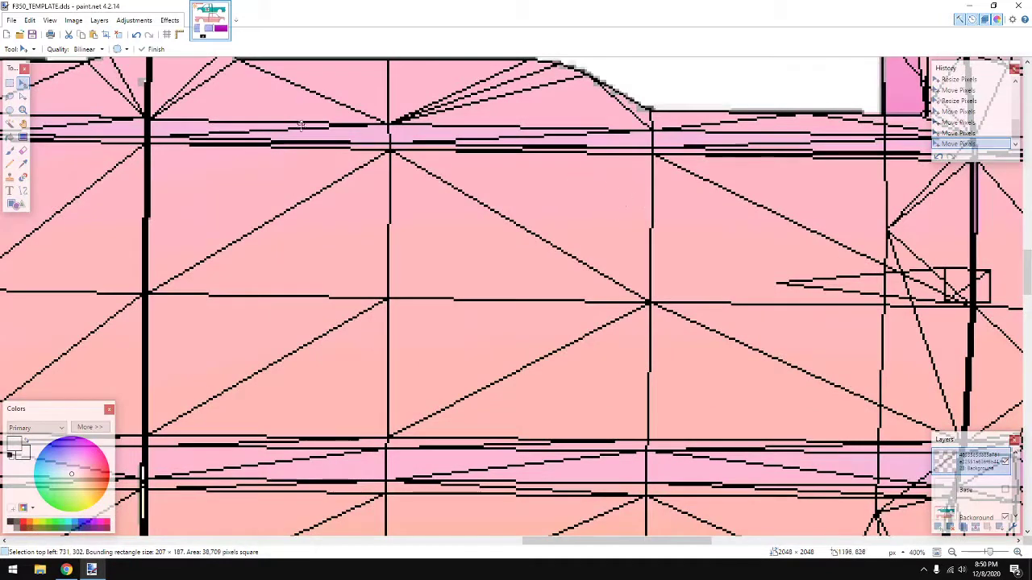
Step: Rename the imported badge layer as Logo
double_click(976, 463)
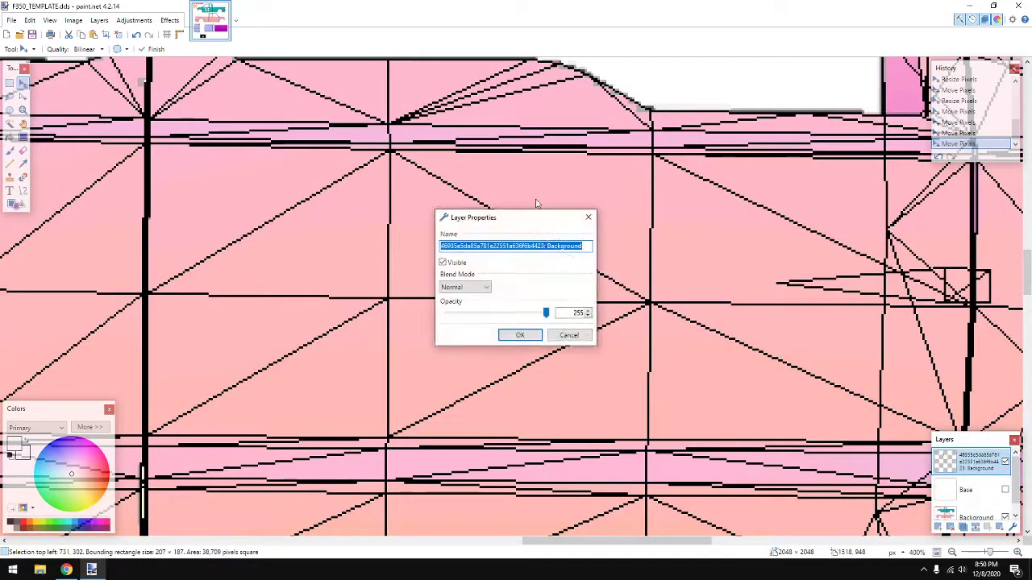
text(Logo)
key(Return)
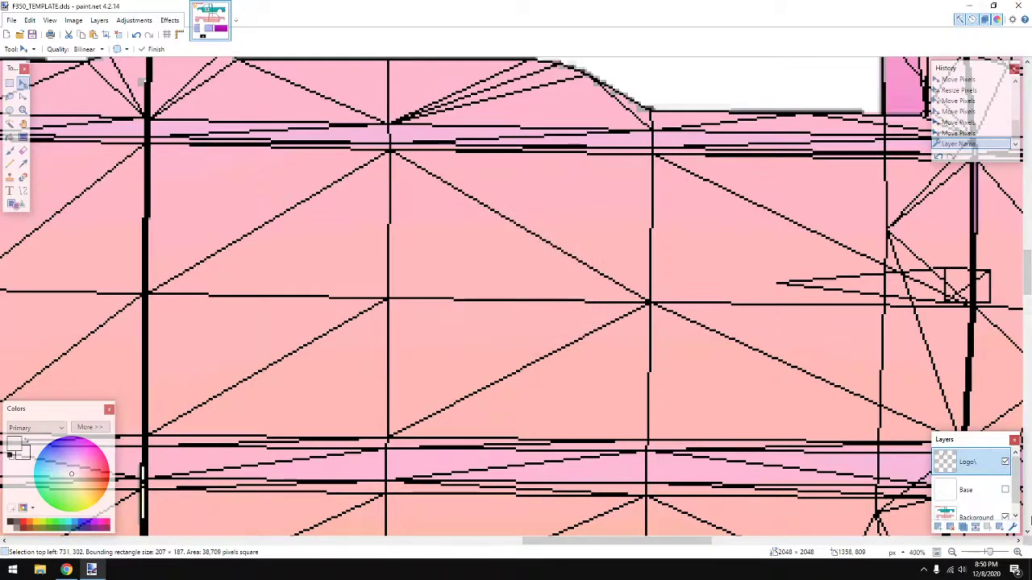
click(486, 243)
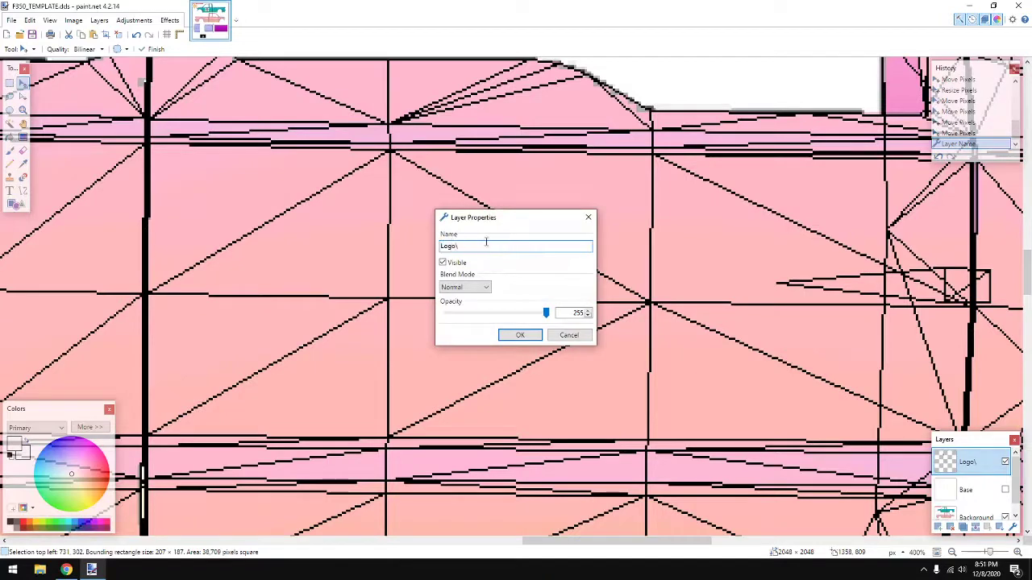
key(BackSpace)
click(524, 335)
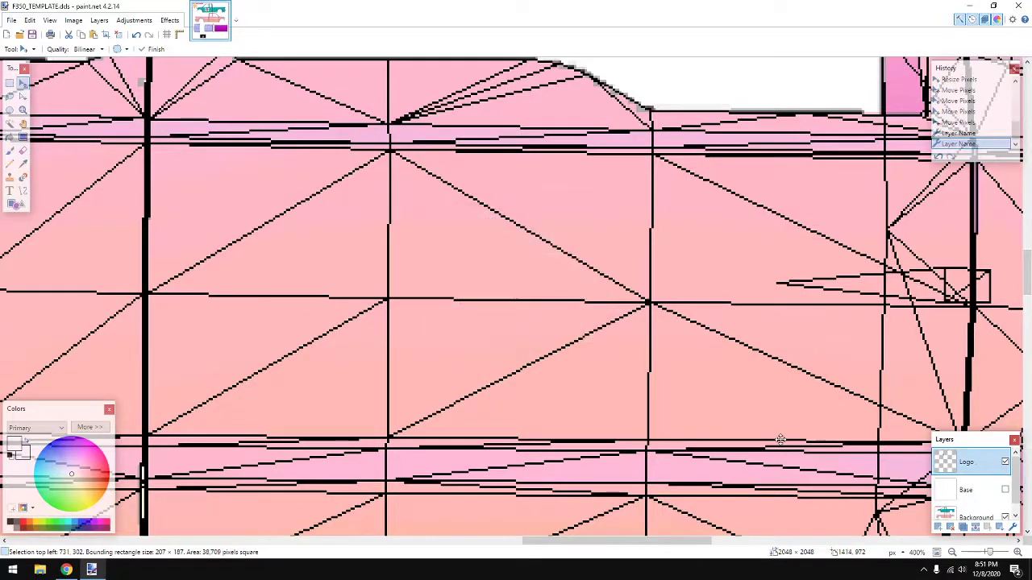
Step: Paste a second copy of the officer badge onto the Logo layer
scroll(313, 274, up, 5)
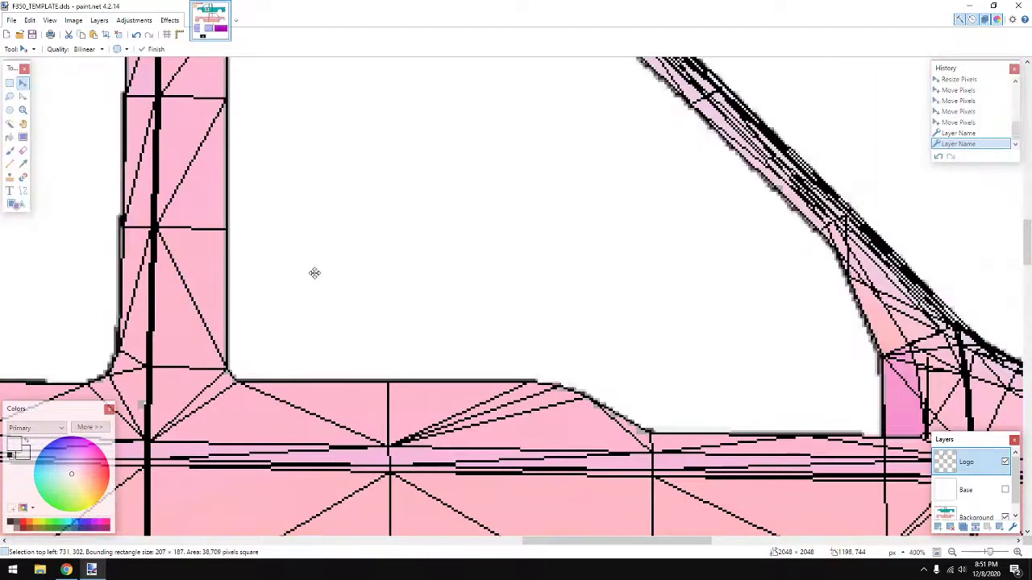
scroll(312, 288, down, 6)
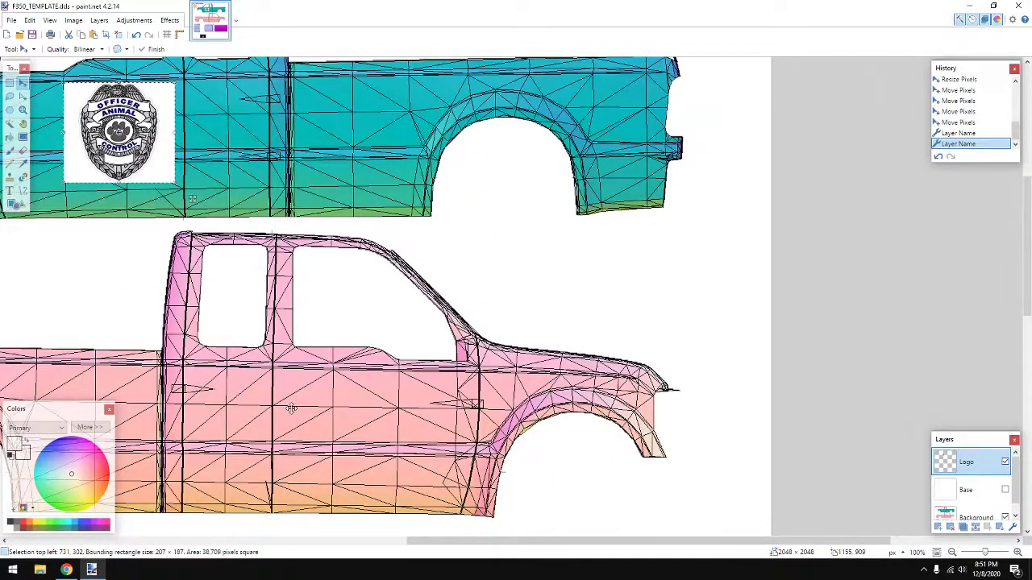
key(ctrl+v)
scroll(174, 264, down, 3)
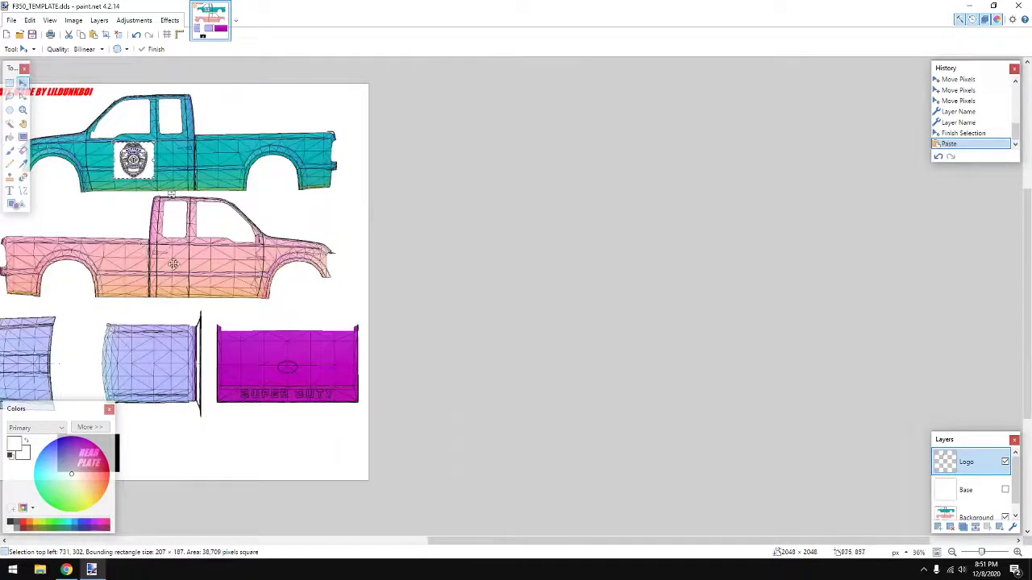
drag(508, 541, 377, 540)
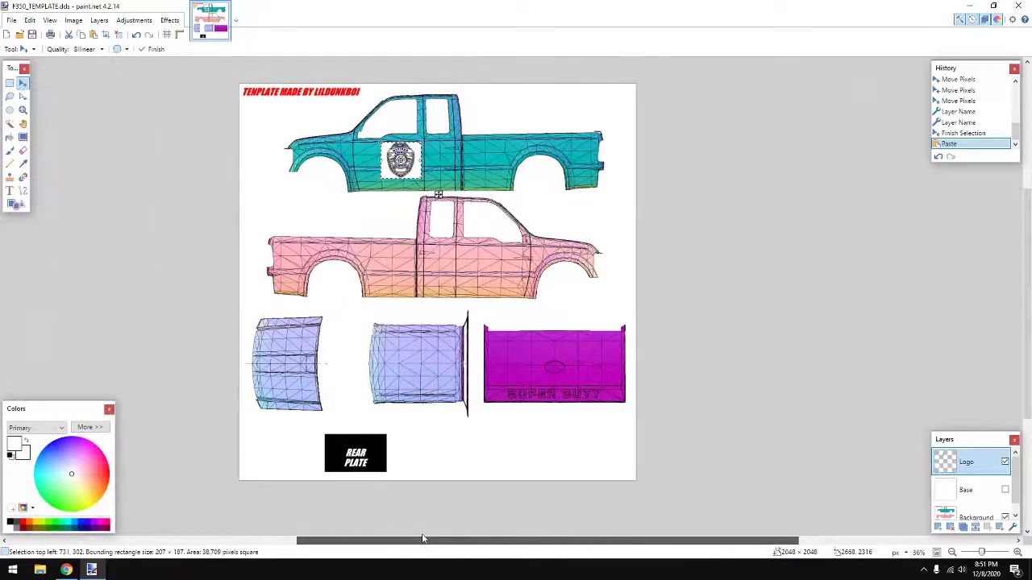
scroll(408, 323, up, 3)
scroll(408, 322, up, 4)
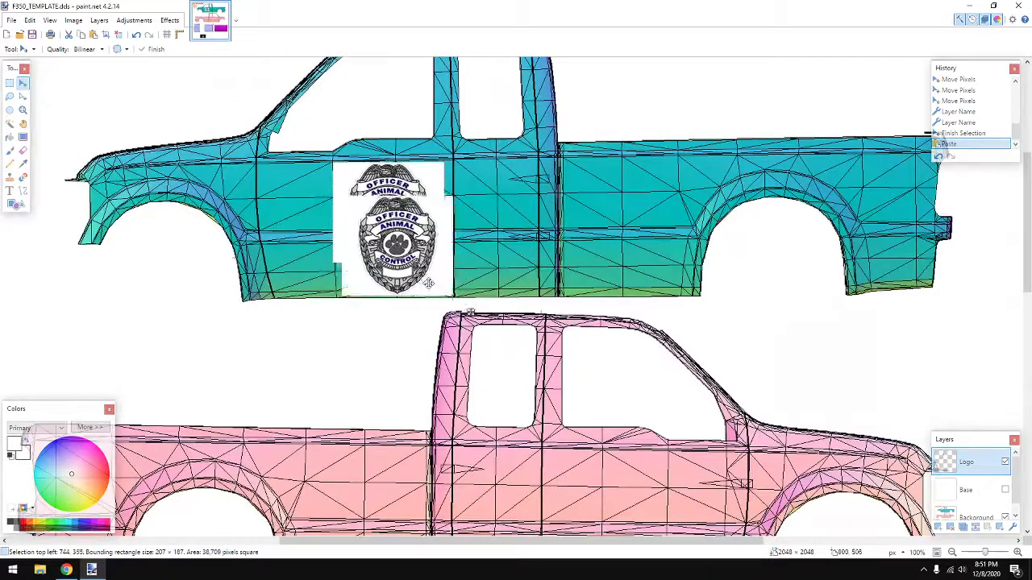
Step: Move the pasted badge onto the pink truck's front door, its upper-left corner at about 1150, 851 pixels
drag(418, 242, 618, 494)
scroll(569, 477, down, 4)
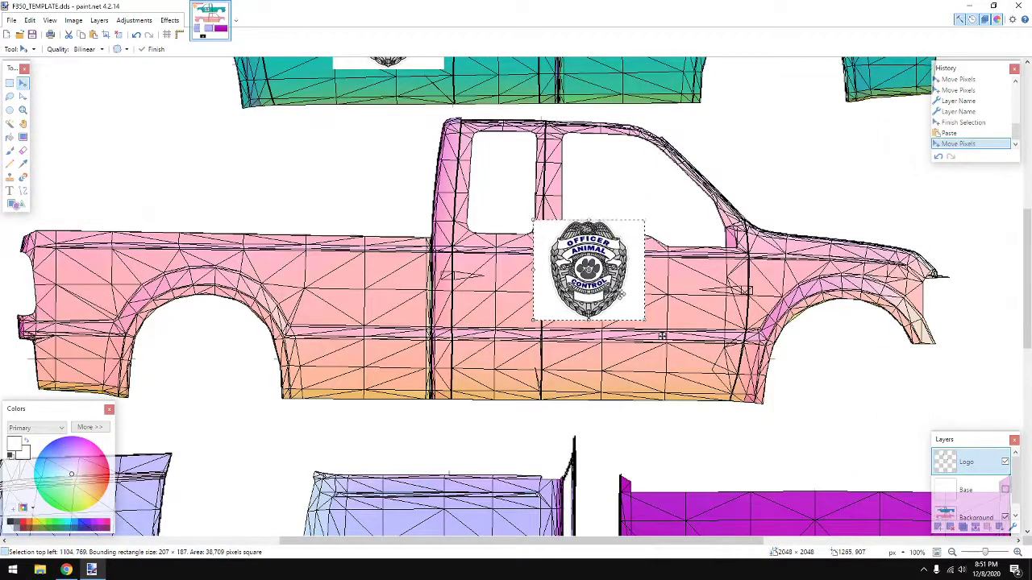
drag(622, 291, 671, 348)
mouse_move(686, 390)
mouse_down()
mouse_move(670, 392)
mouse_move(682, 389)
mouse_up()
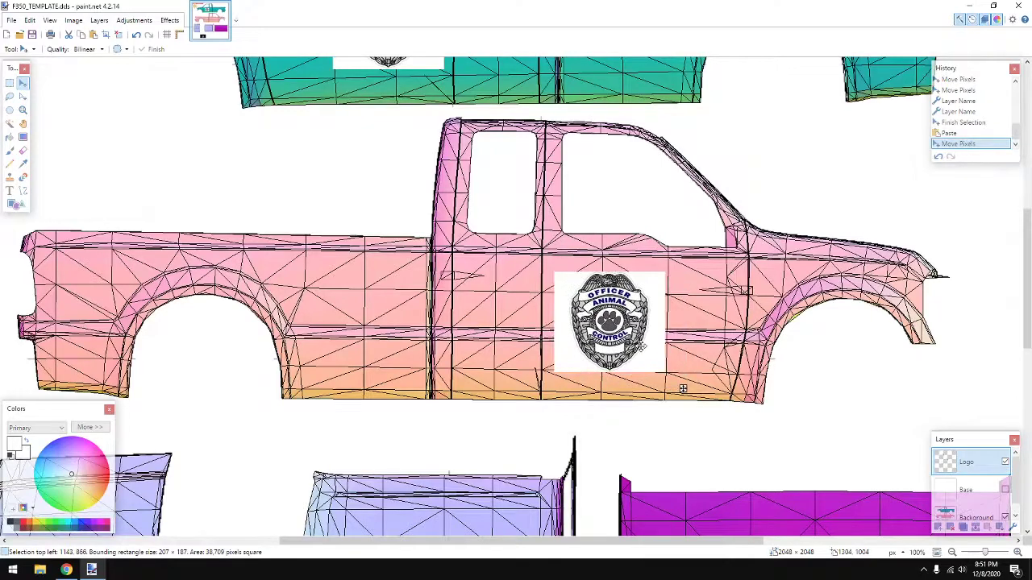
Step: Align the pasted badge with the pink door's upper body line, its upper-left corner at about 1148, 840 pixels
scroll(653, 271, up, 7)
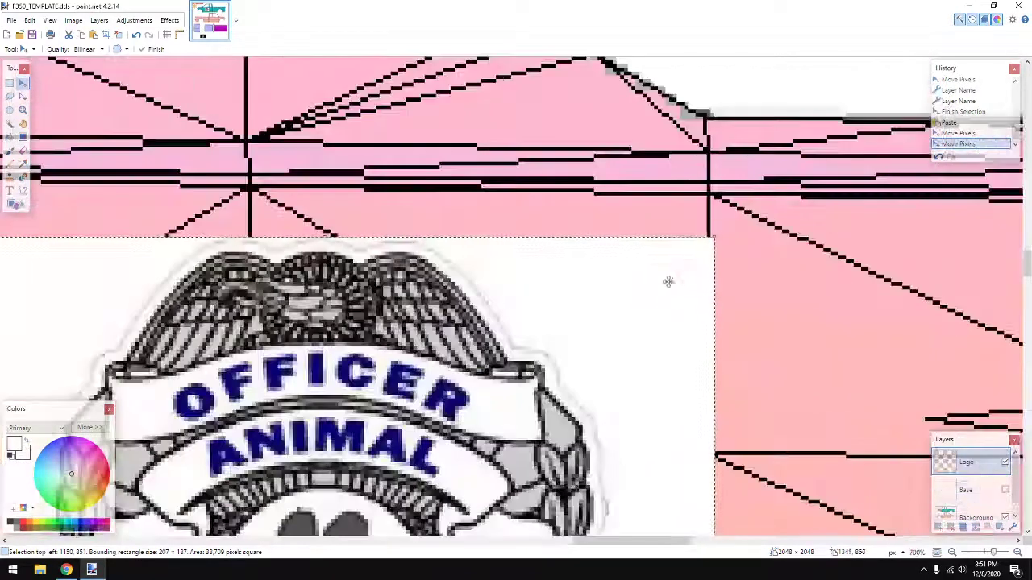
mouse_move(667, 281)
mouse_down()
mouse_move(667, 299)
mouse_move(654, 277)
mouse_move(663, 264)
mouse_up()
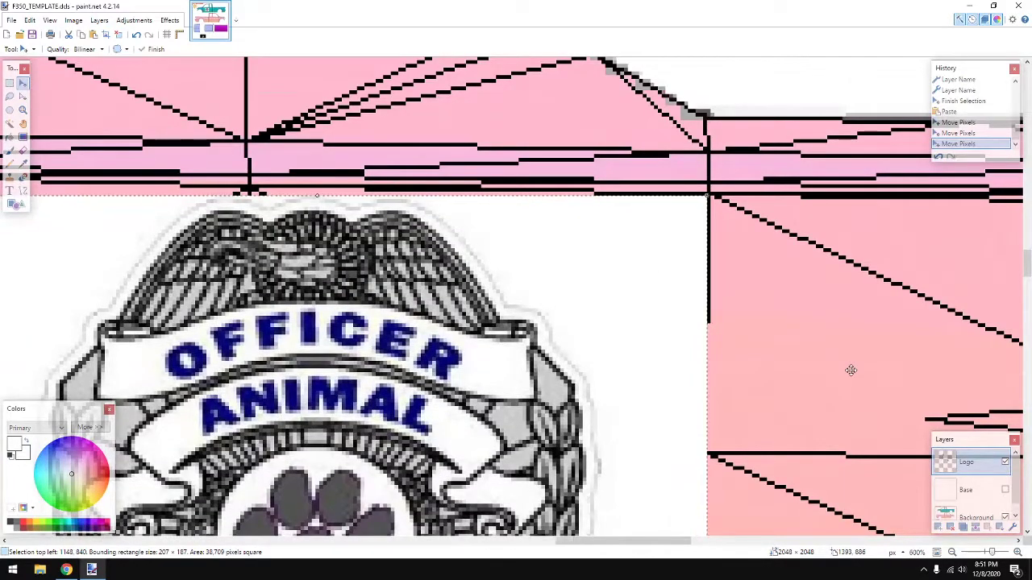
scroll(811, 366, down, 7)
scroll(784, 371, down, 1)
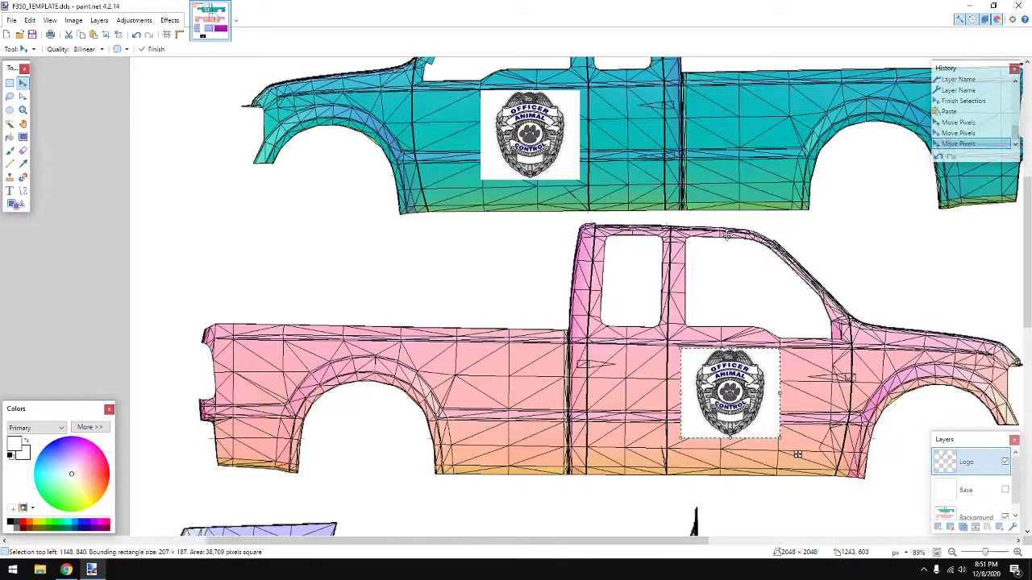
Step: Nudge the pink door's badge slightly rearward so its upper-left corner sits at about 1146, 840 pixels
scroll(779, 392, up, 5)
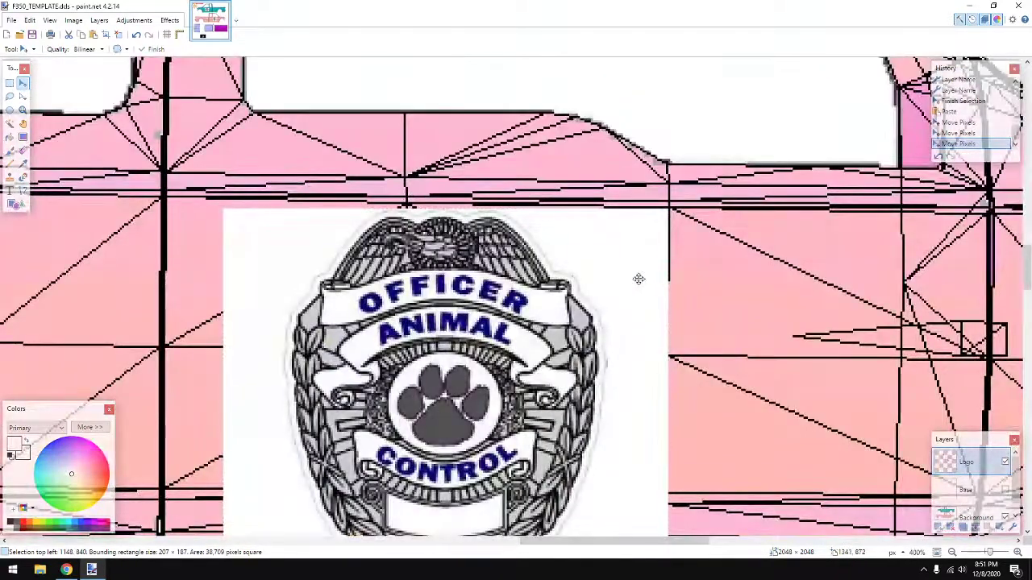
key(Left)
key(Right)
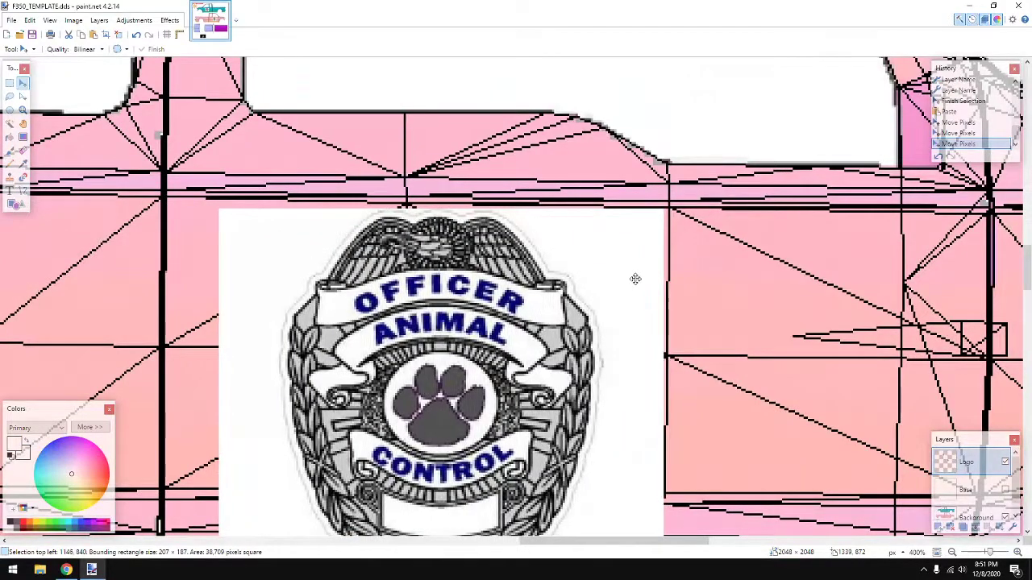
scroll(637, 278, down, 6)
scroll(530, 366, down, 1)
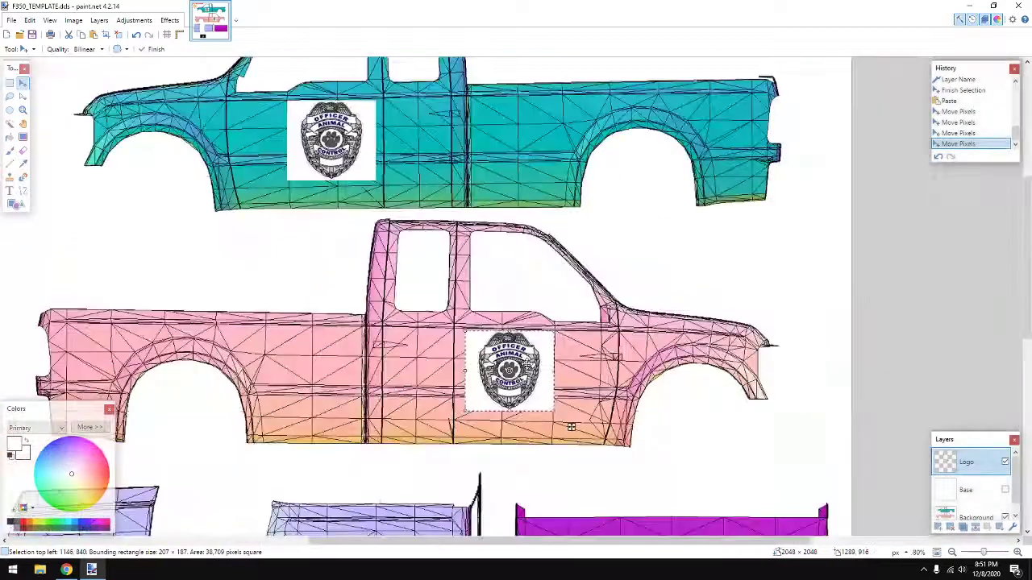
Step: Compare both truck sides and shift the pink door's badge rearward to an upper-left corner of about 1142, 840 pixels
scroll(542, 354, up, 3)
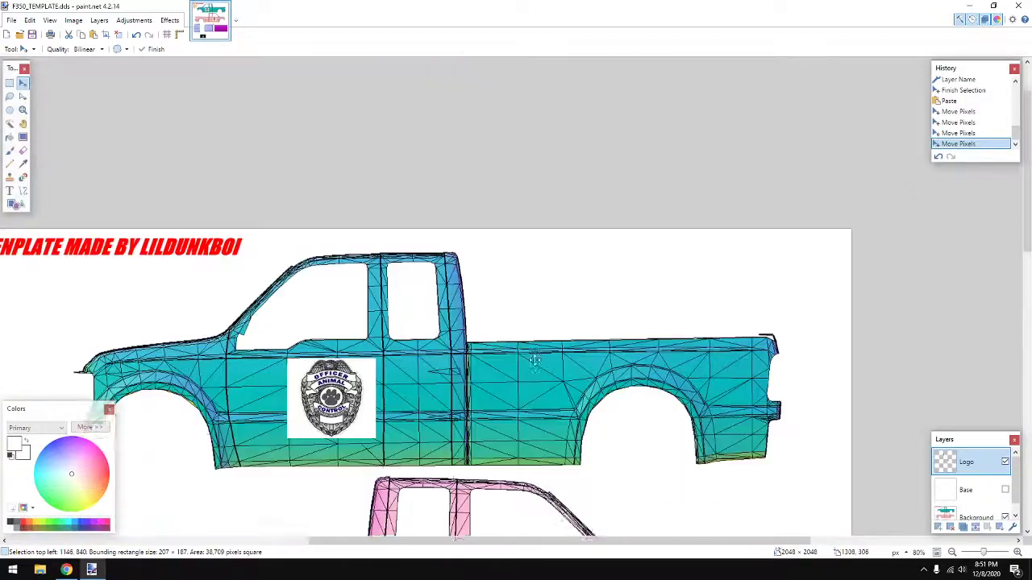
scroll(542, 355, down, 3)
scroll(541, 355, up, 4)
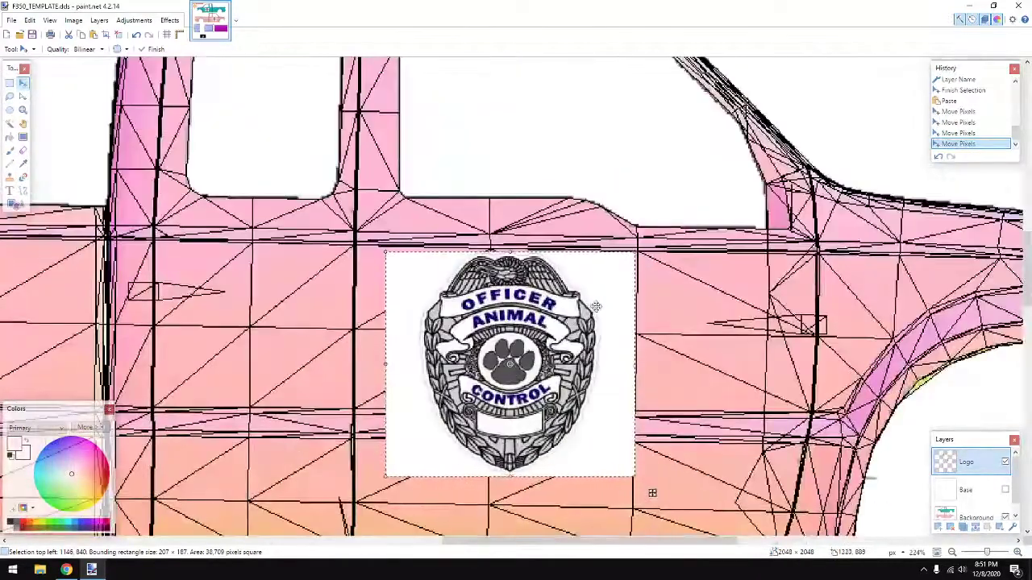
drag(600, 304, 598, 304)
scroll(548, 358, down, 4)
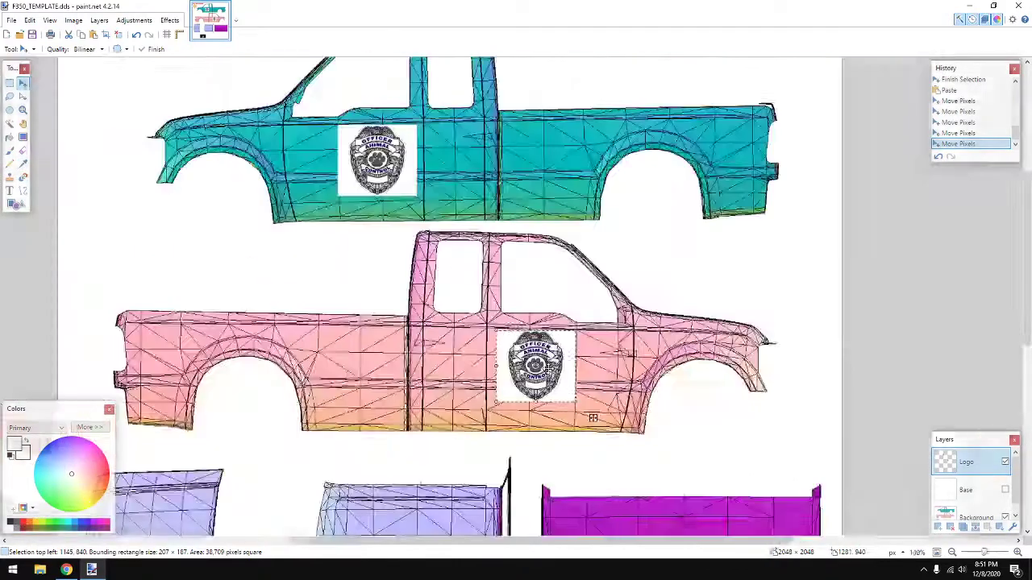
scroll(593, 418, up, 4)
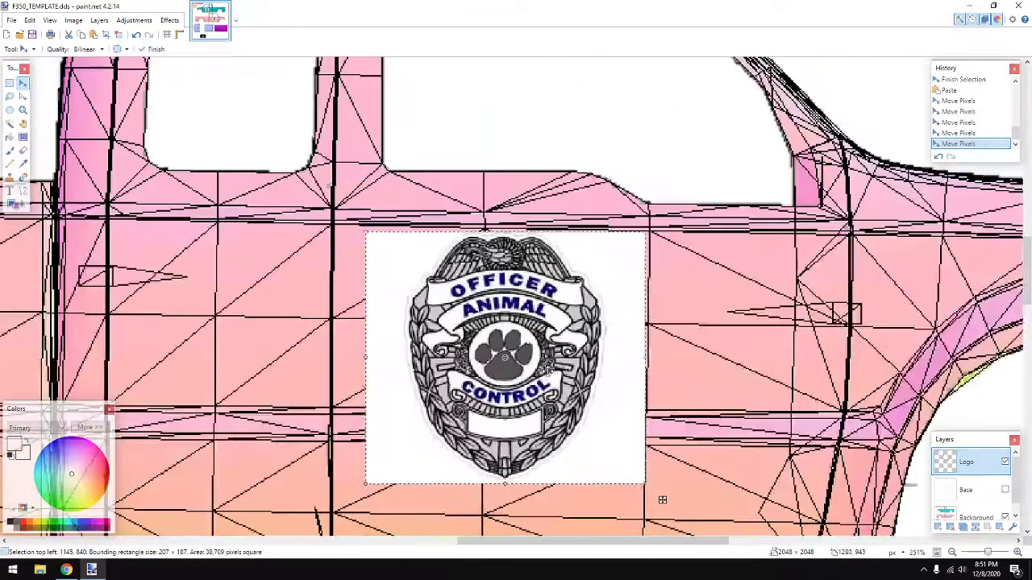
drag(608, 354, 604, 354)
scroll(604, 354, down, 5)
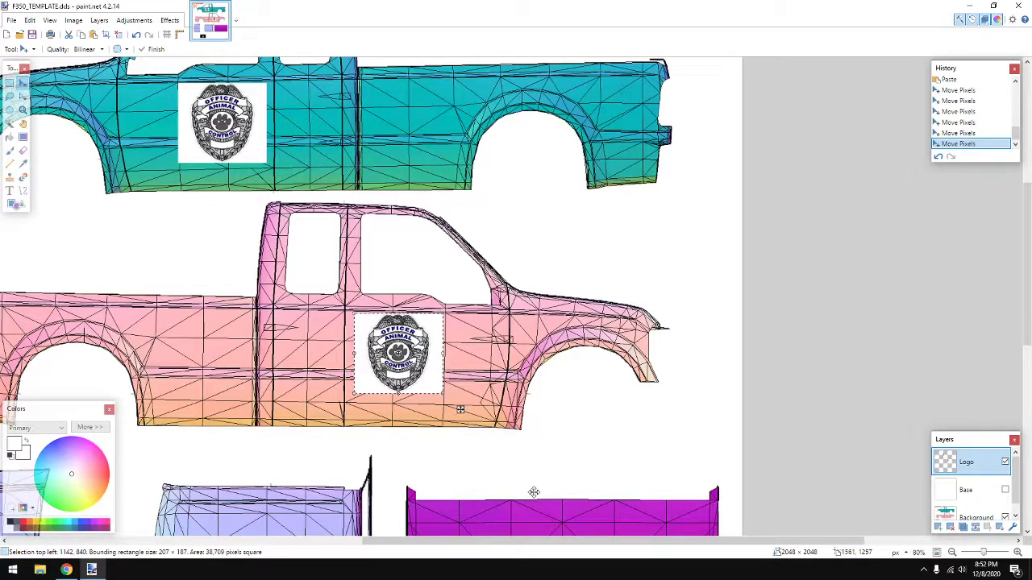
Step: Show the white Base layer to preview both badges, and deselect the pasted badge
drag(618, 544, 492, 546)
scroll(453, 346, down, 3)
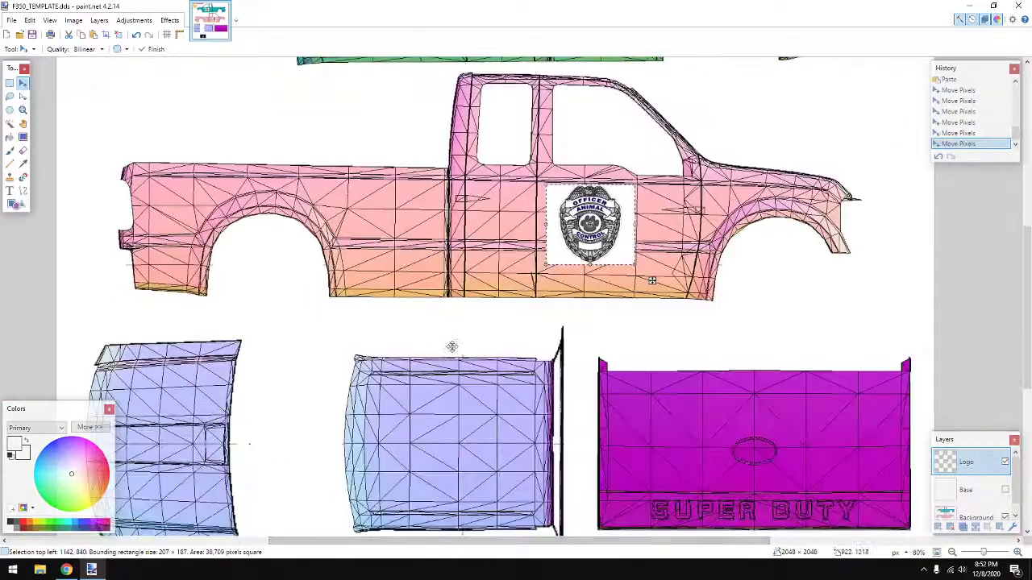
ctrl+scroll(454, 325, down, 2)
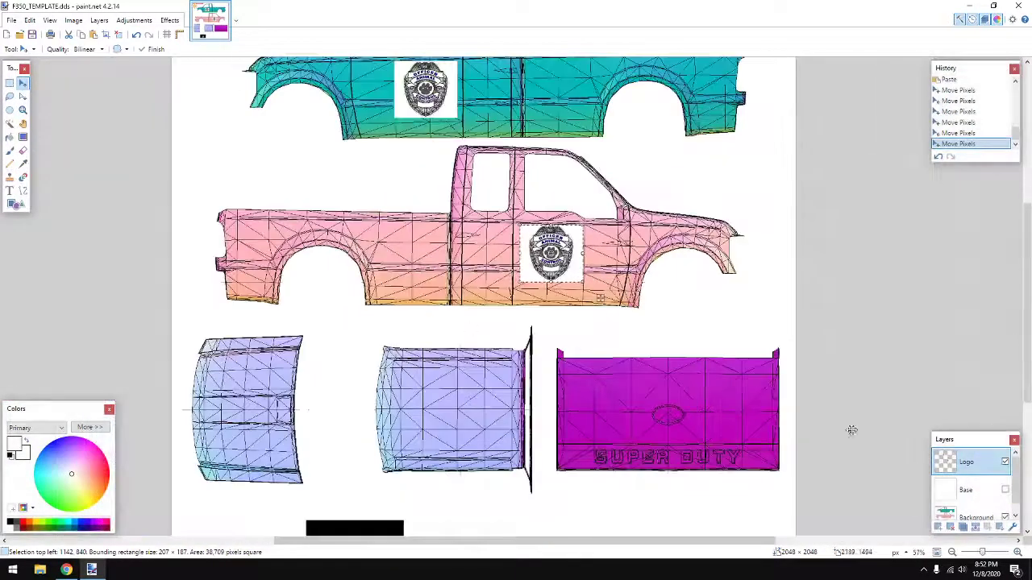
click(1005, 489)
scroll(658, 445, up, 3)
scroll(661, 445, down, 1)
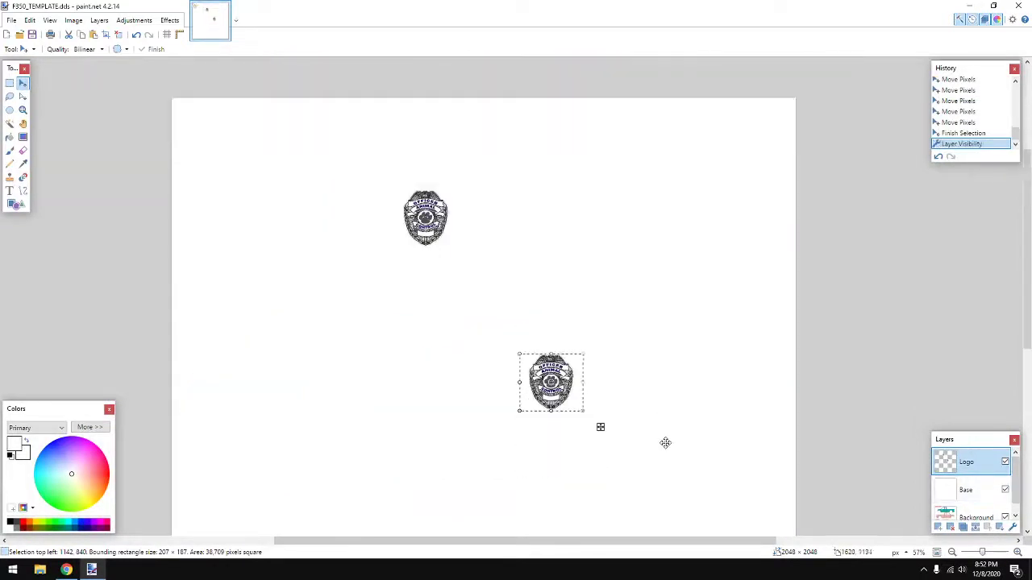
key(ctrl+d)
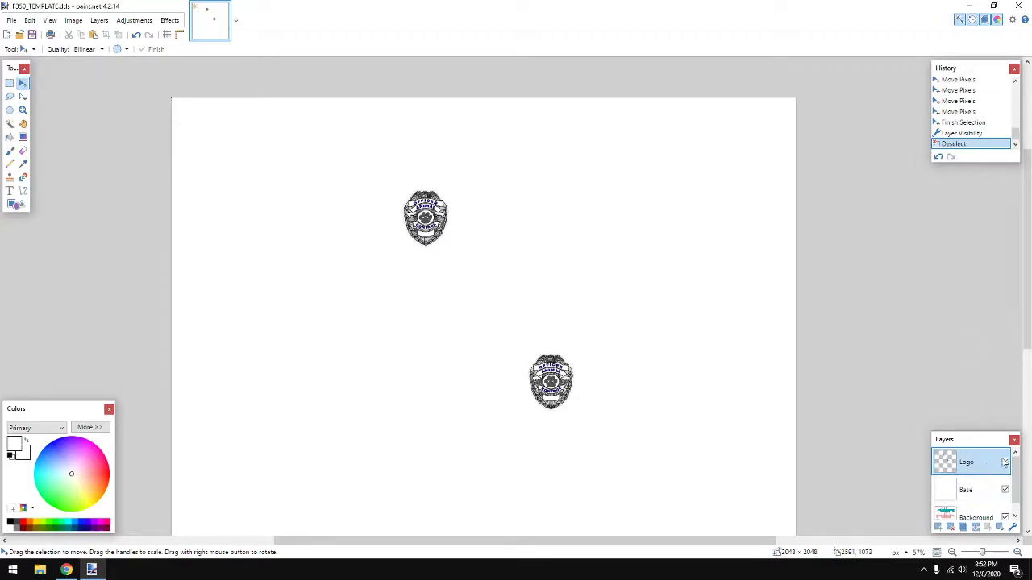
Step: Hide the Base layer to bring back the template wireframe
click(1006, 490)
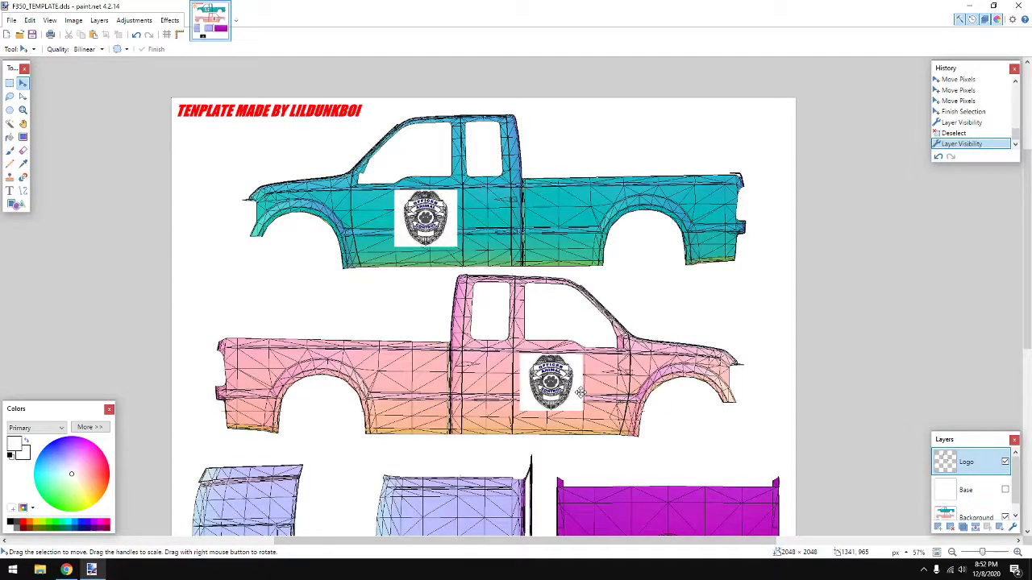
scroll(528, 356, down, 2)
scroll(518, 374, down, 2)
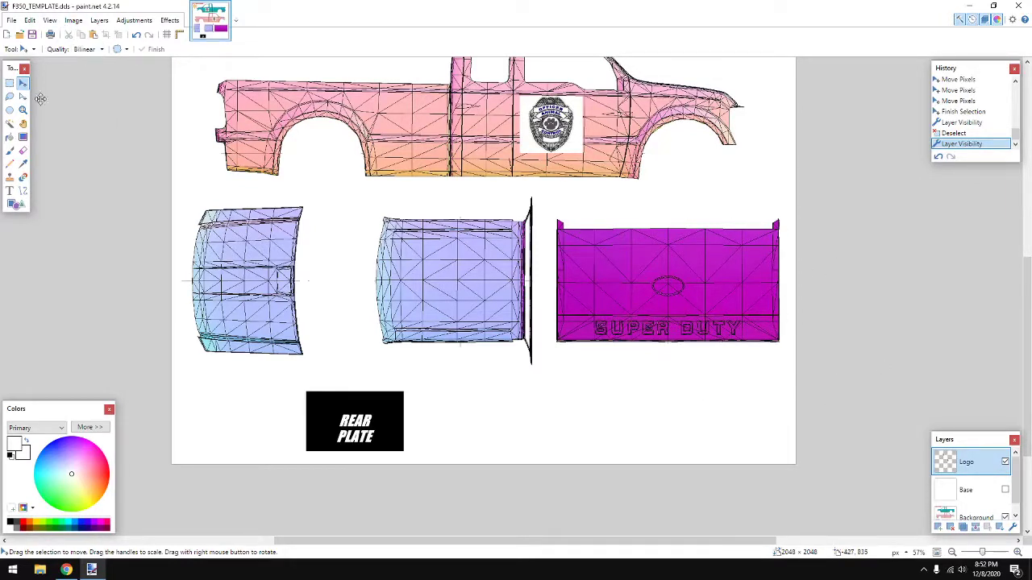
Step: Start a text entry on the upper part of the magenta tailgate in the Impact font at size 72
click(10, 191)
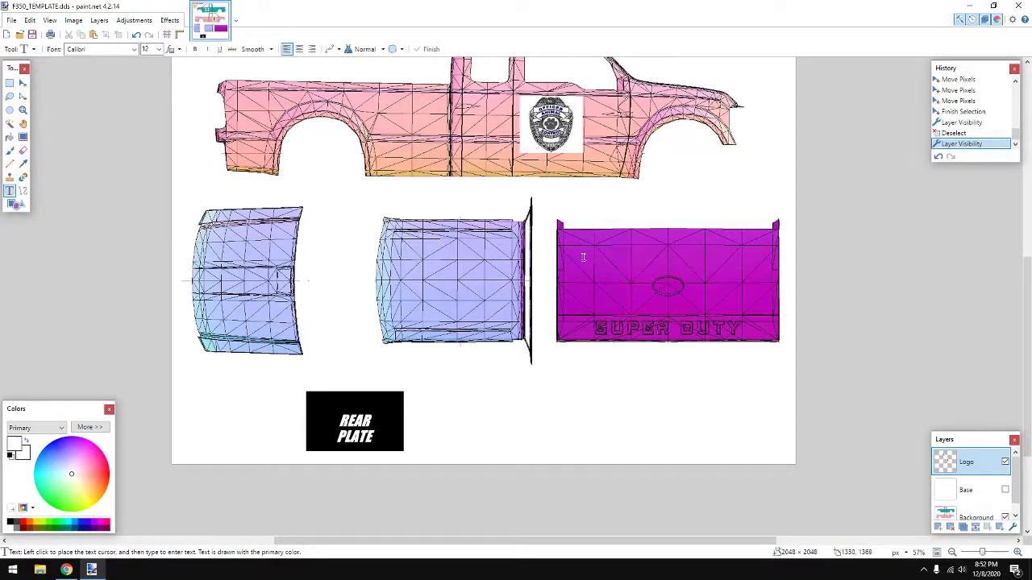
click(125, 49)
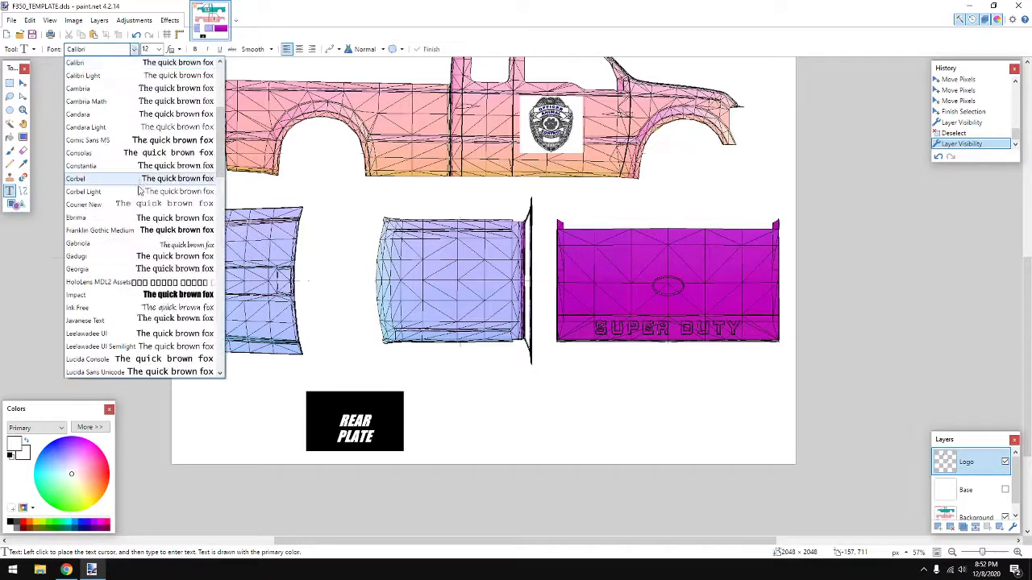
click(156, 301)
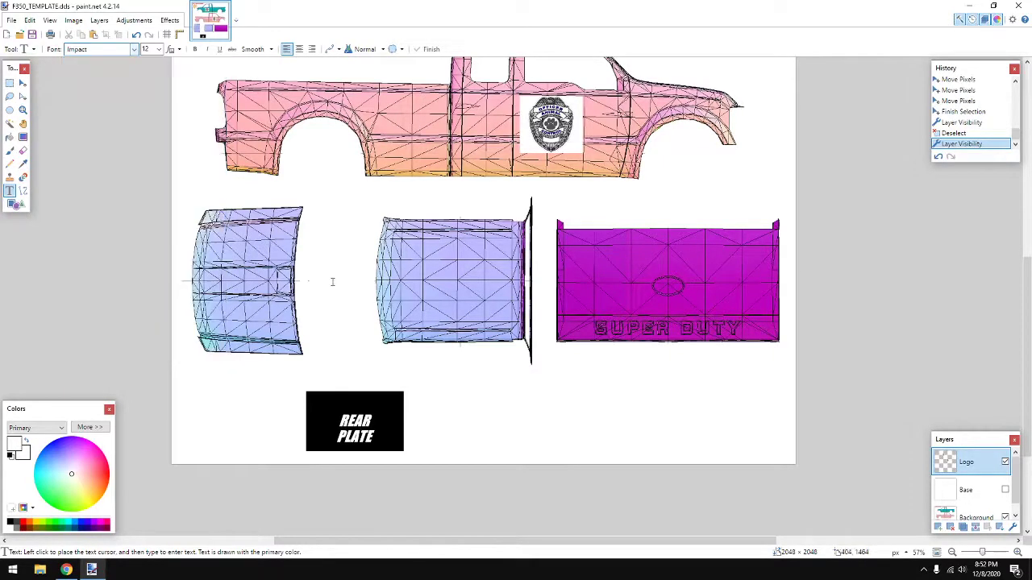
click(576, 260)
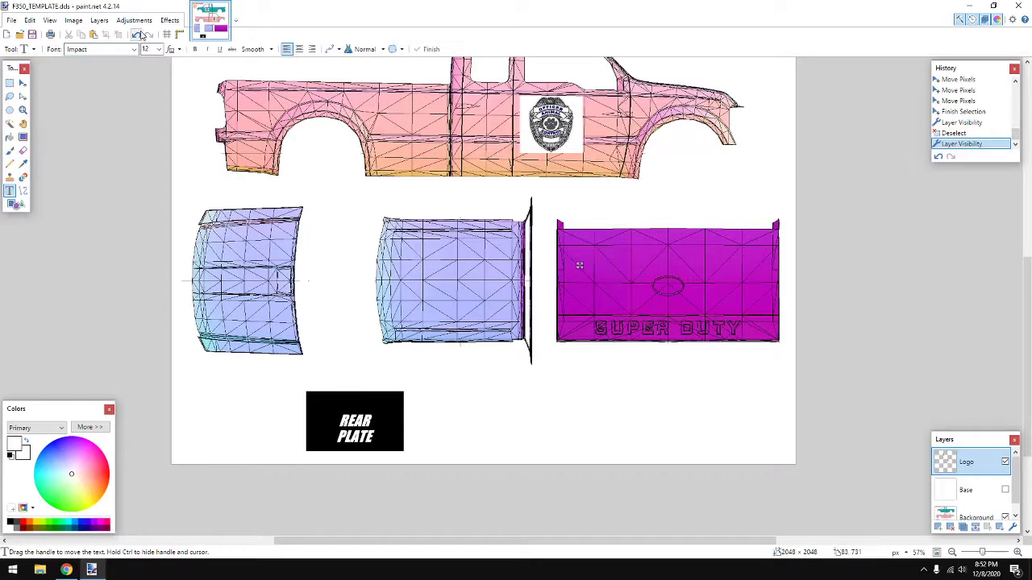
click(160, 49)
click(152, 182)
text(A)
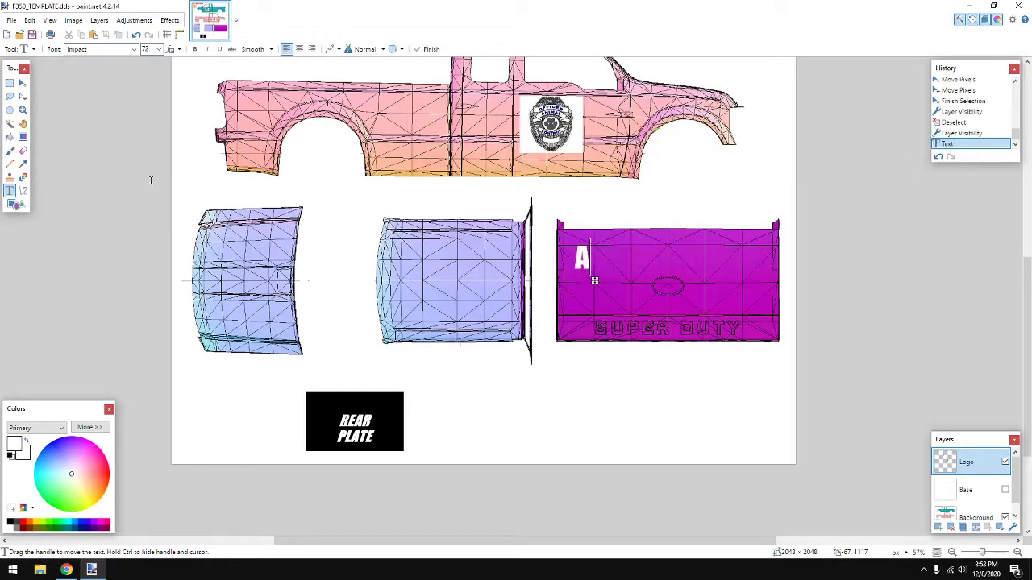
text(ni)
key(BackSpace)
key(BackSpace)
key(BackSpace)
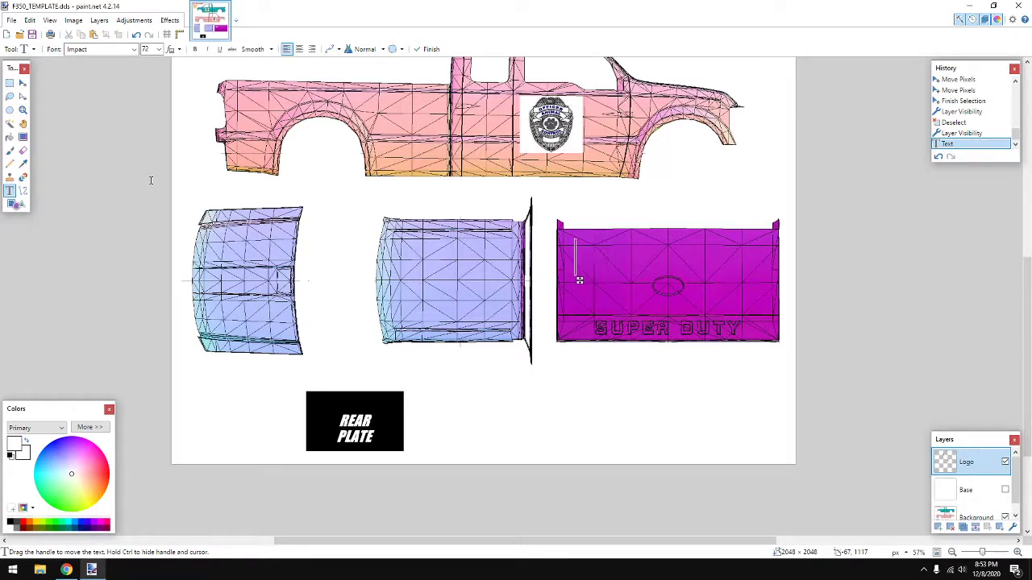
Step: Write "Animal Control" in black on the tailgate and shift the lettering until it is centred above the oval emblem
click(11, 522)
text(A)
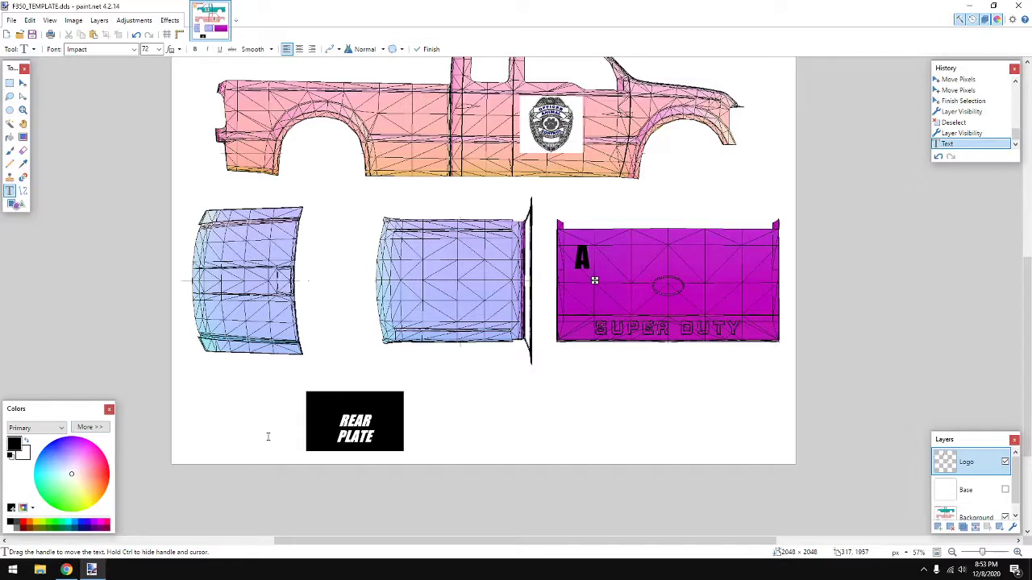
text(nimal Contr)
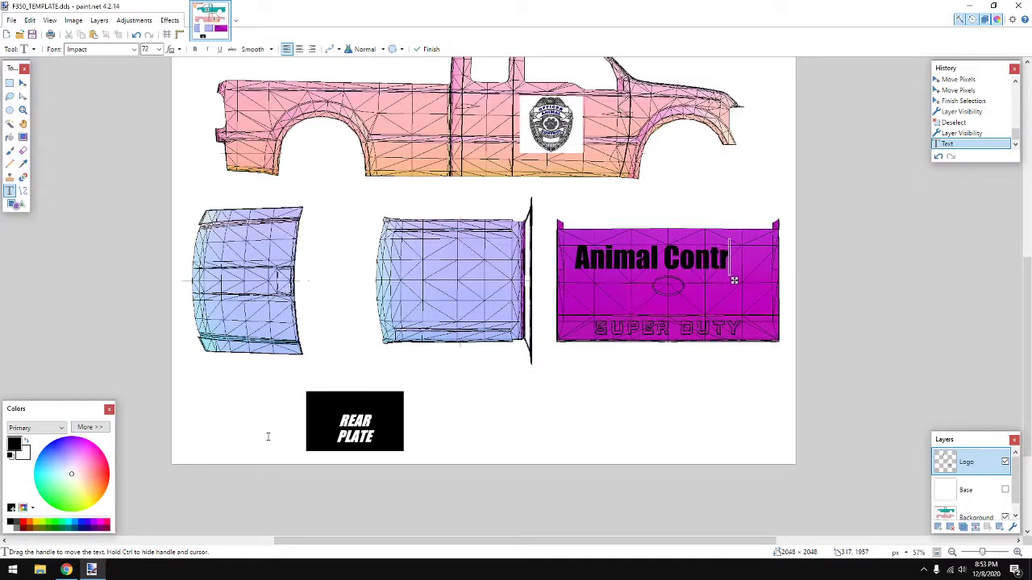
text(ol:)
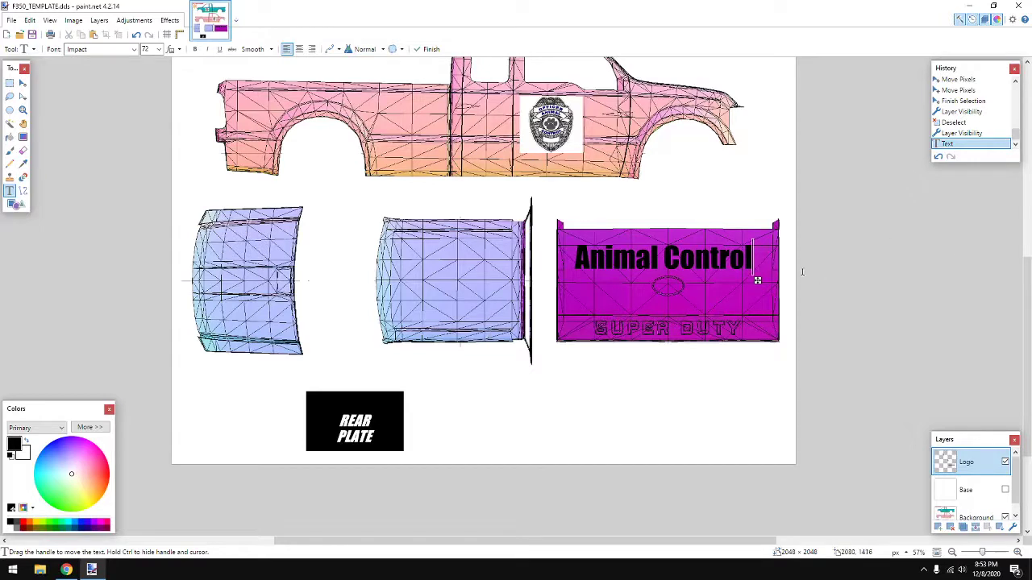
drag(757, 279, 761, 276)
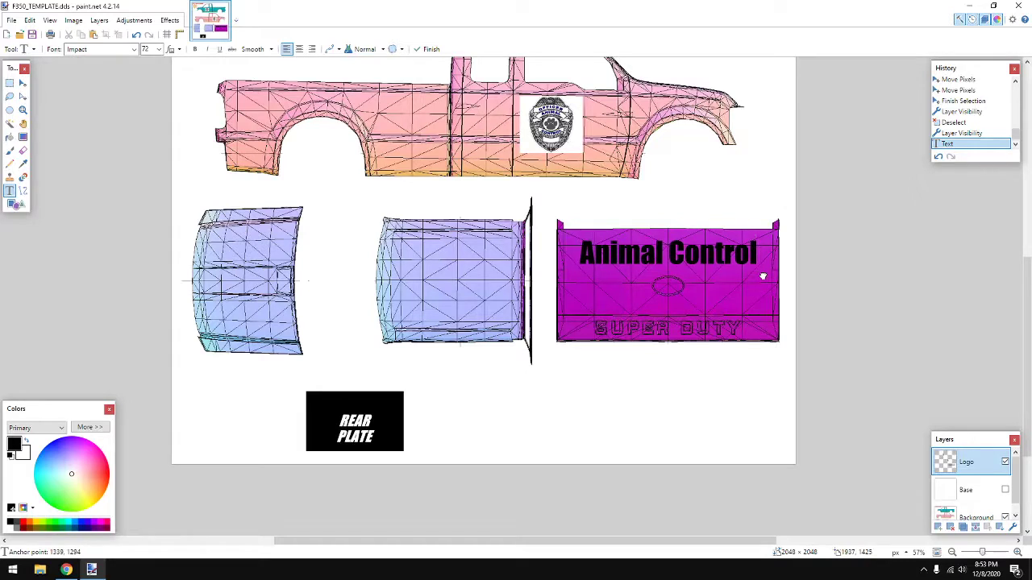
drag(762, 276, 763, 277)
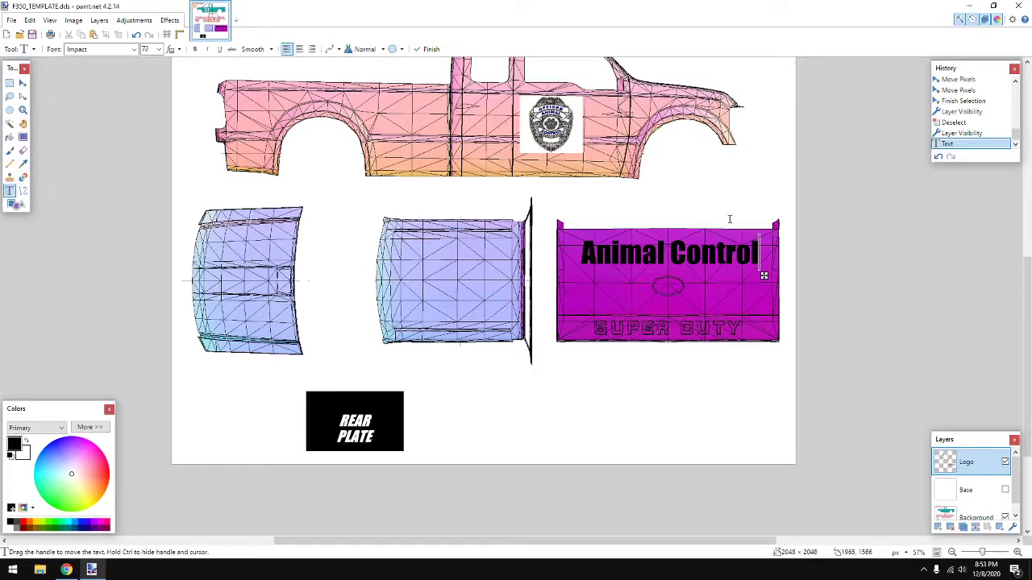
scroll(730, 219, up, 5)
scroll(380, 323, down, 2)
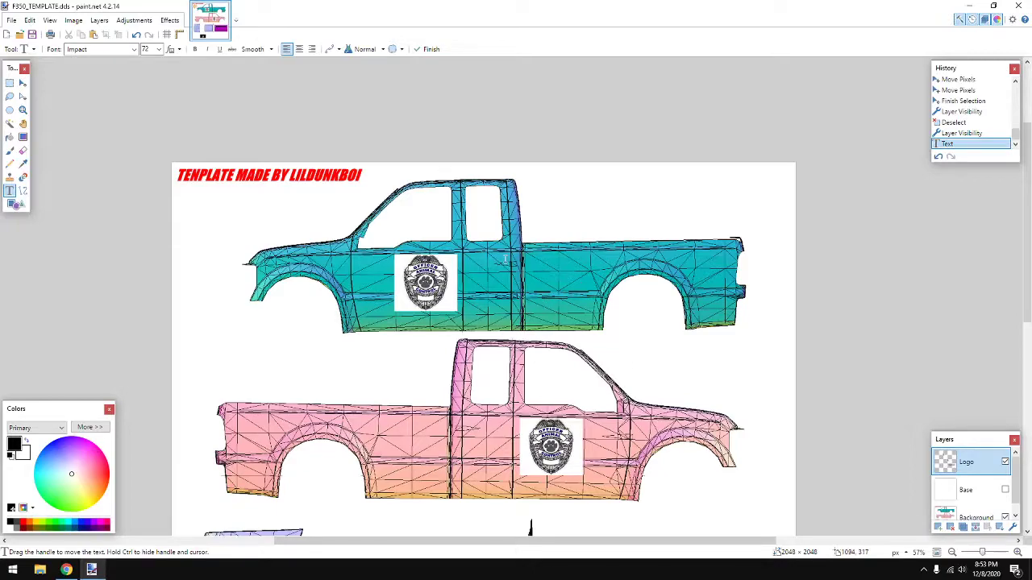
scroll(505, 258, down, 2)
scroll(525, 271, up, 4)
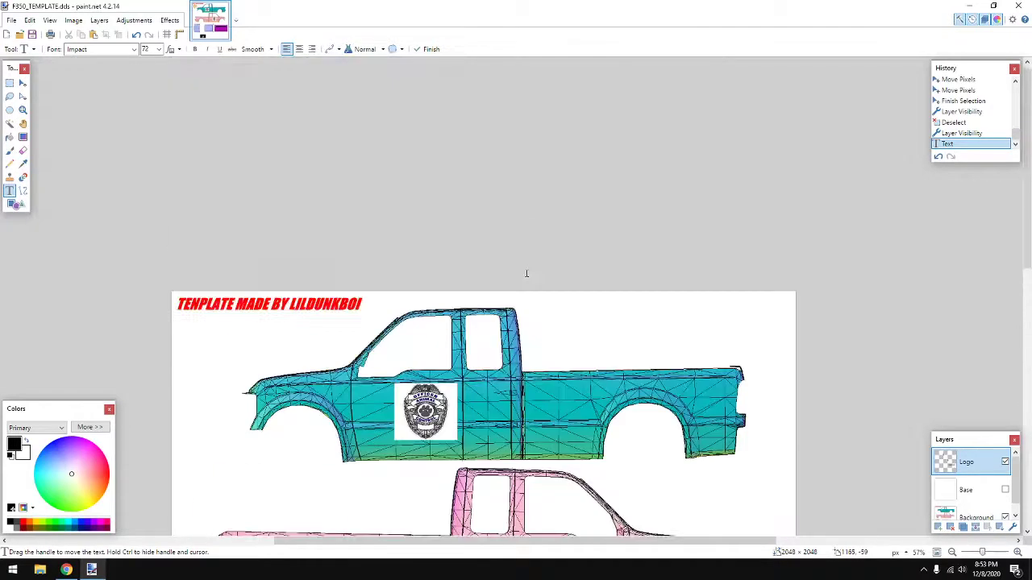
scroll(523, 287, down, 2)
scroll(540, 295, down, 3)
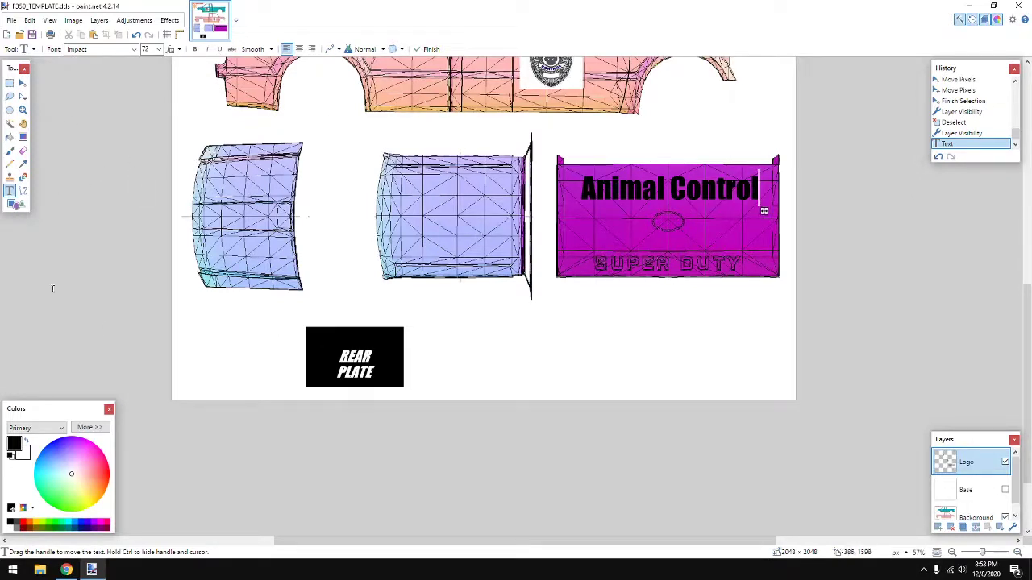
Step: Finish the tailgate lettering and set the primary colour to blue
click(10, 84)
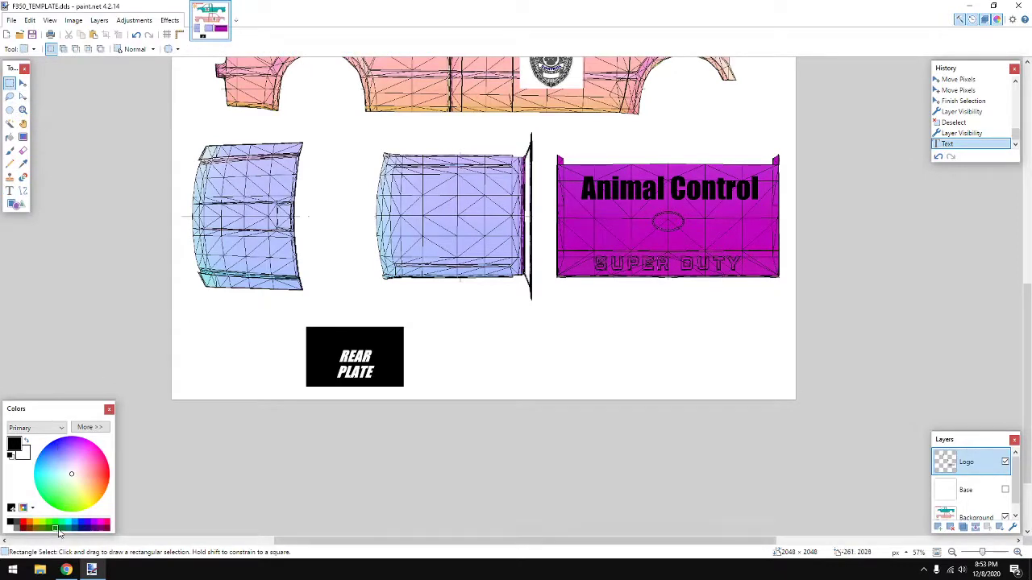
click(87, 525)
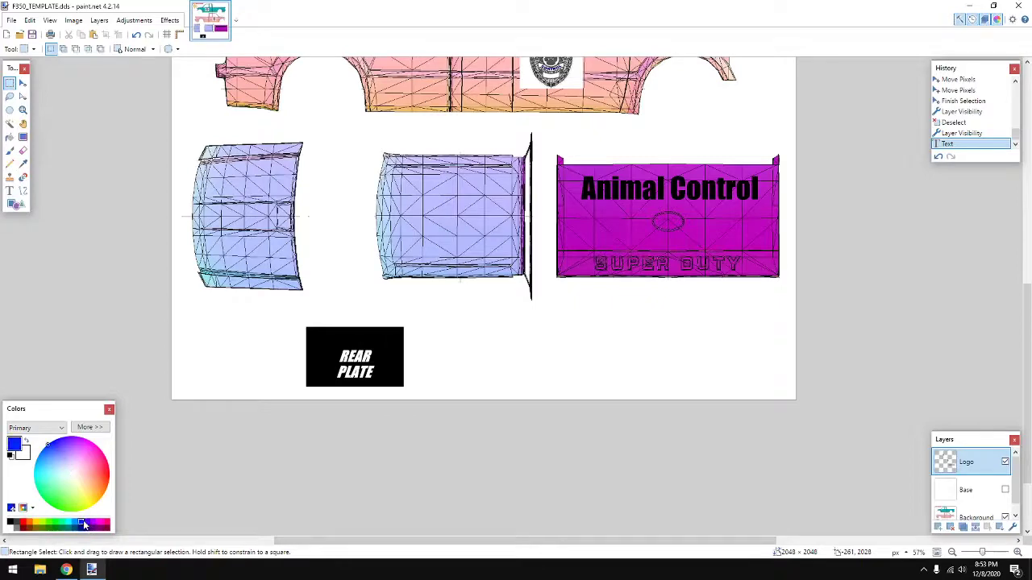
scroll(364, 392, down, 2)
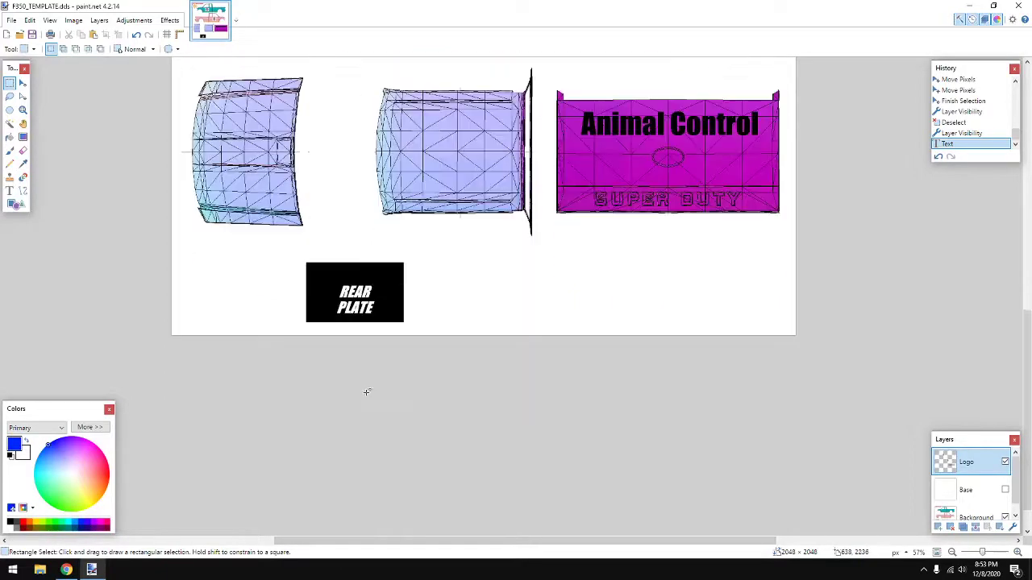
scroll(356, 292, up, 3)
scroll(356, 293, up, 2)
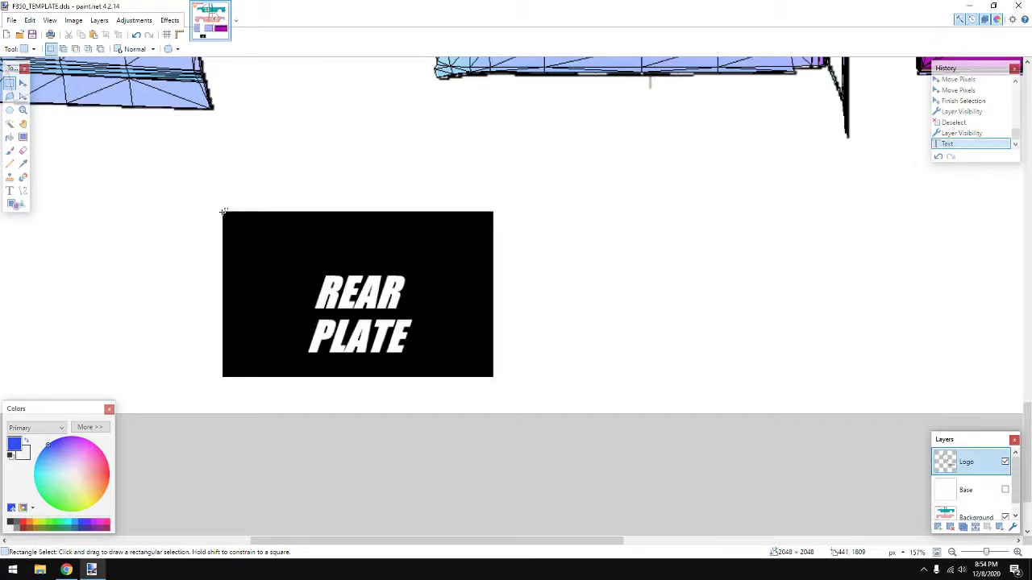
Step: Add a new layer above Logo and name it Plate
click(937, 527)
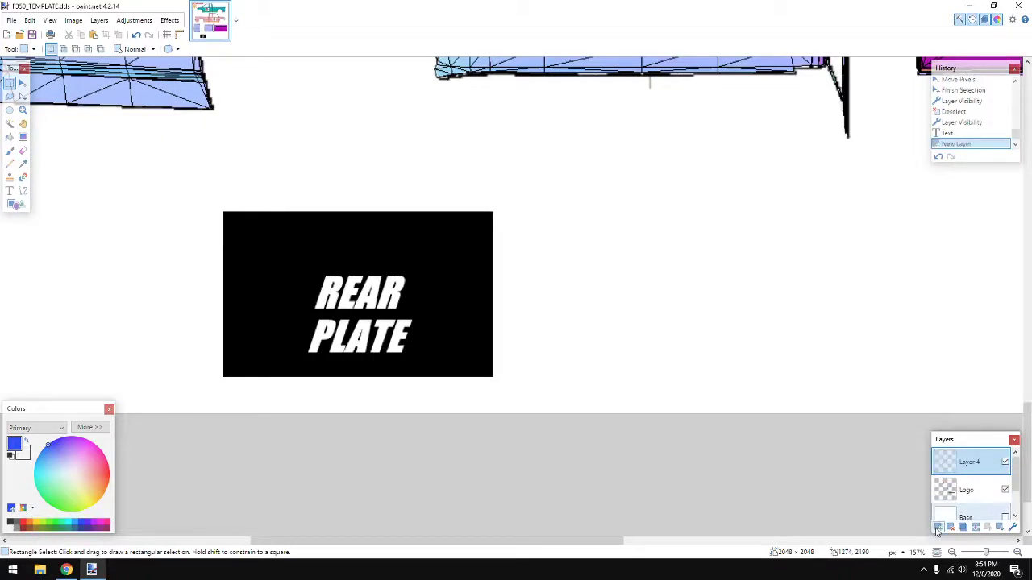
double_click(973, 463)
text(Plate)
key(Return)
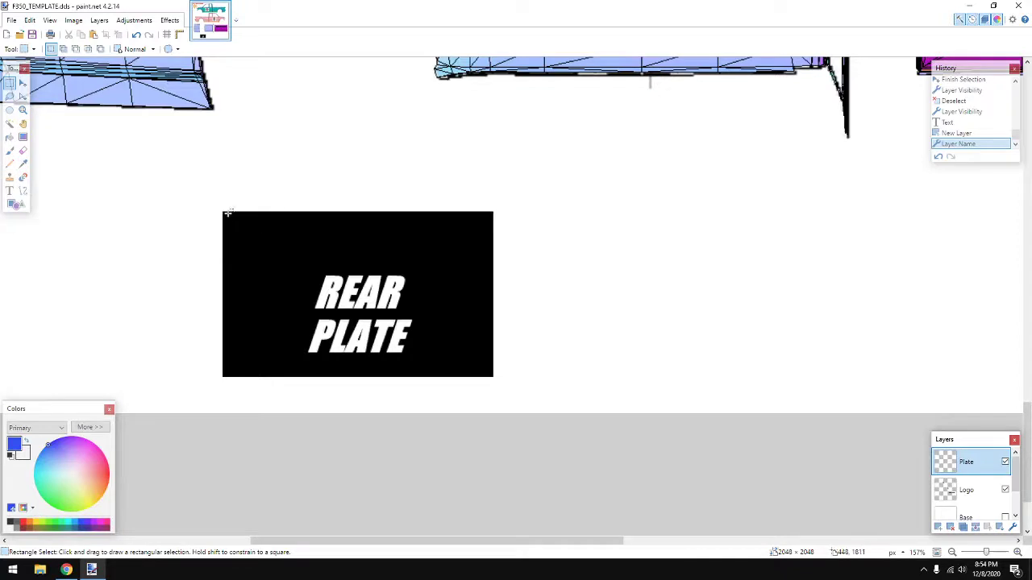
Step: Try covering the rear plate with blue rectangles about 322 by 195 and 323 by 195 pixels, using blue as the secondary colour too
drag(225, 211, 493, 375)
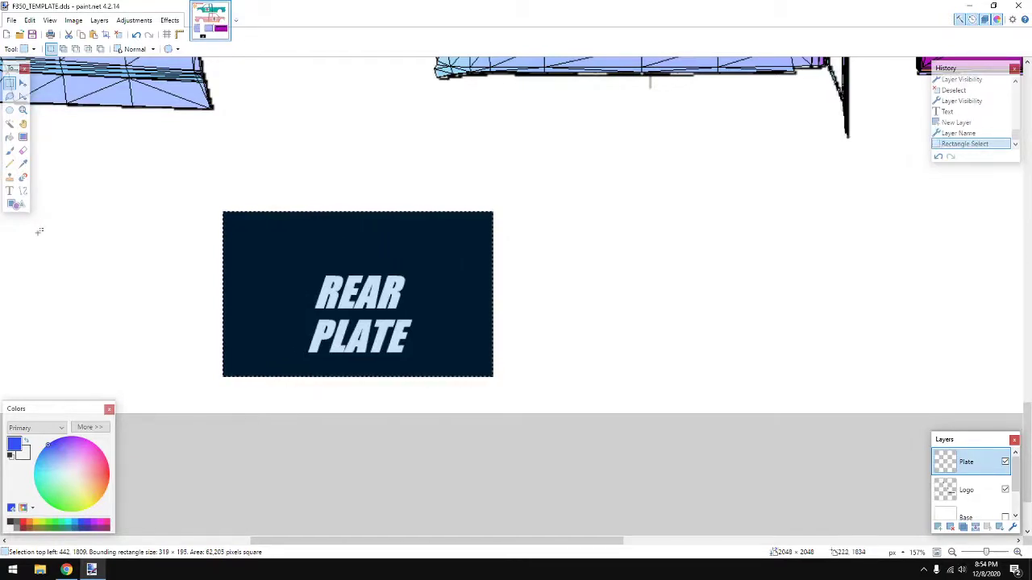
click(335, 312)
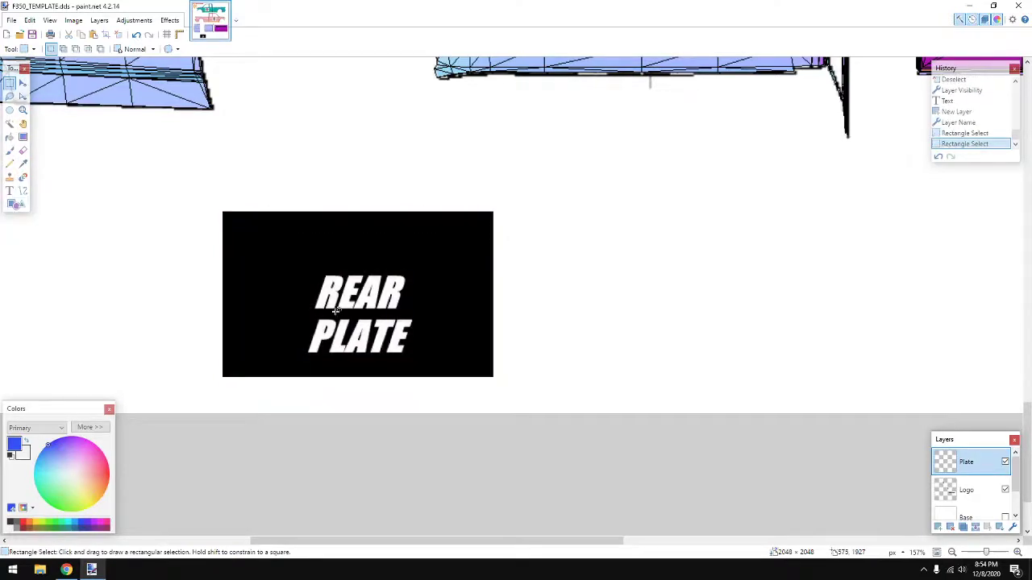
click(16, 204)
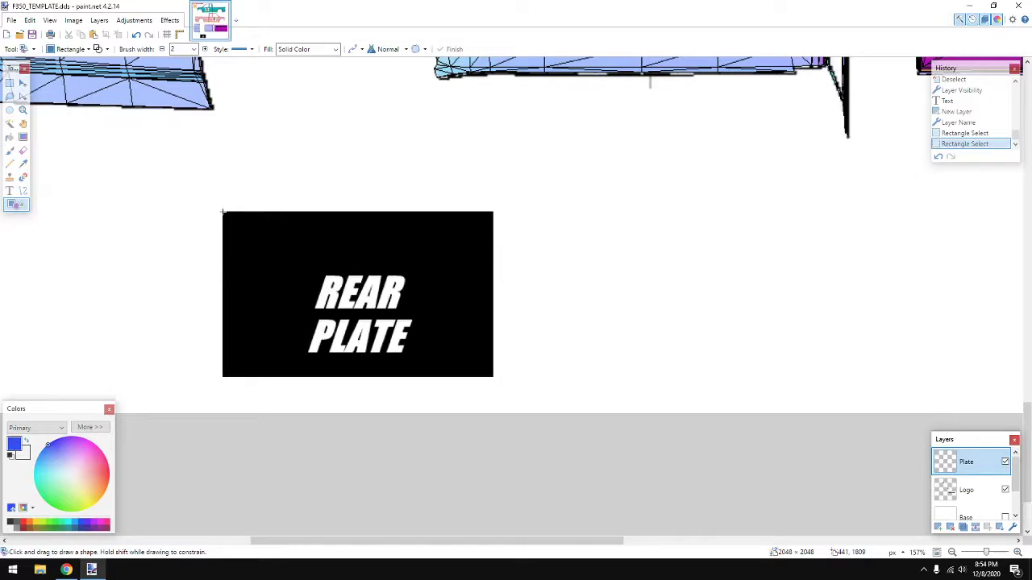
mouse_move(223, 212)
mouse_down()
mouse_move(258, 249)
mouse_move(380, 303)
mouse_move(495, 376)
mouse_up()
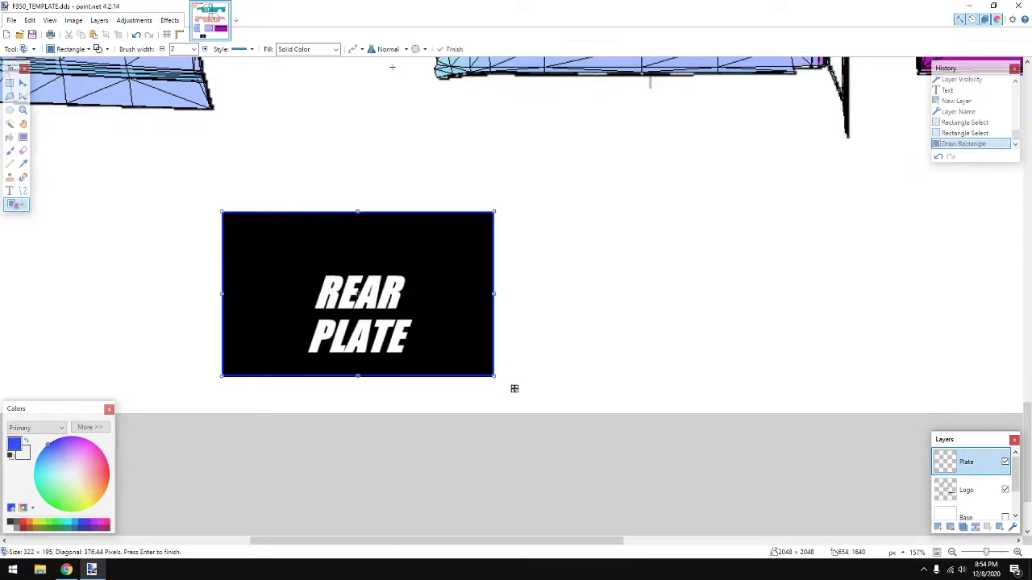
click(336, 49)
click(314, 63)
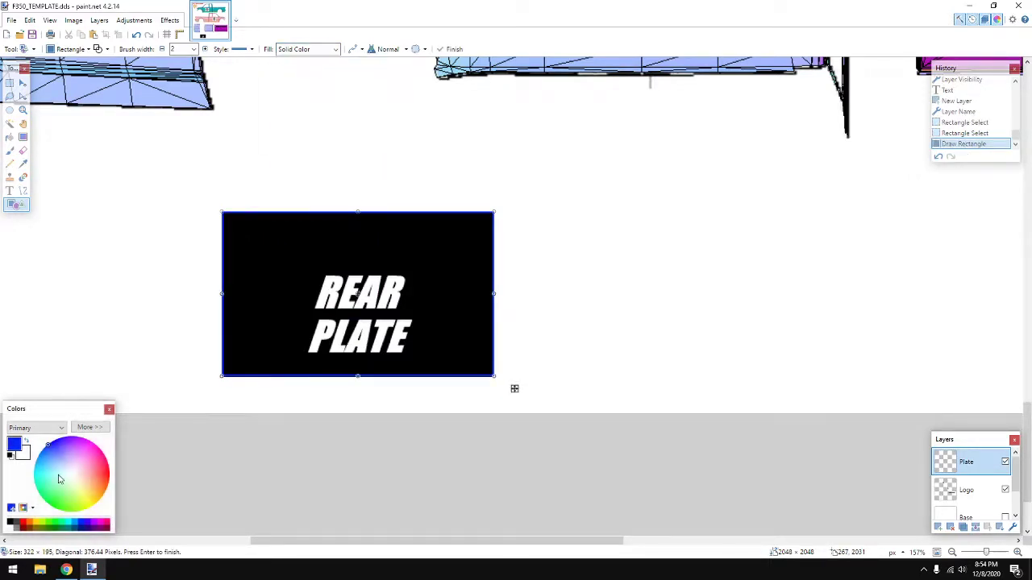
right_click(83, 524)
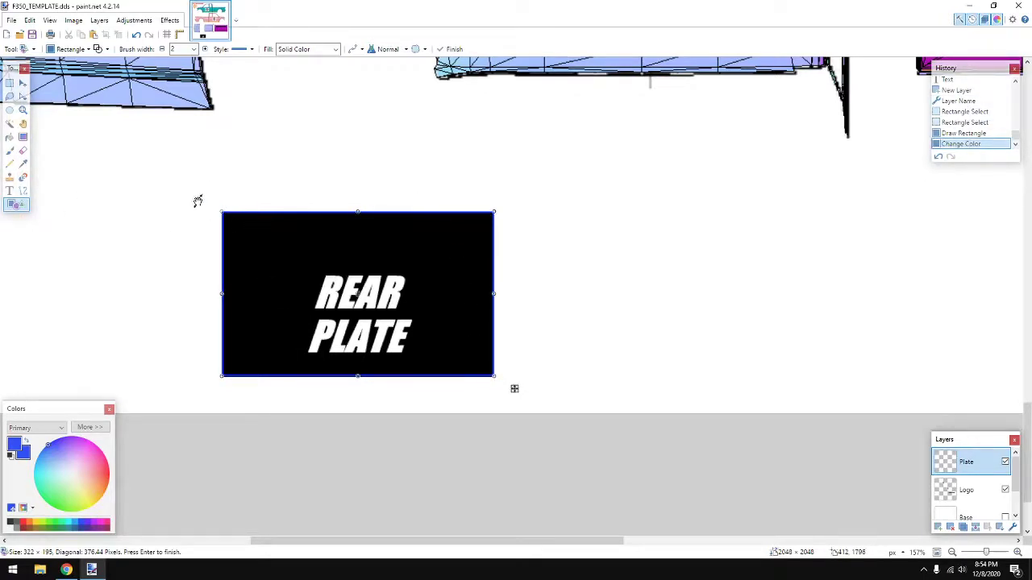
key(Return)
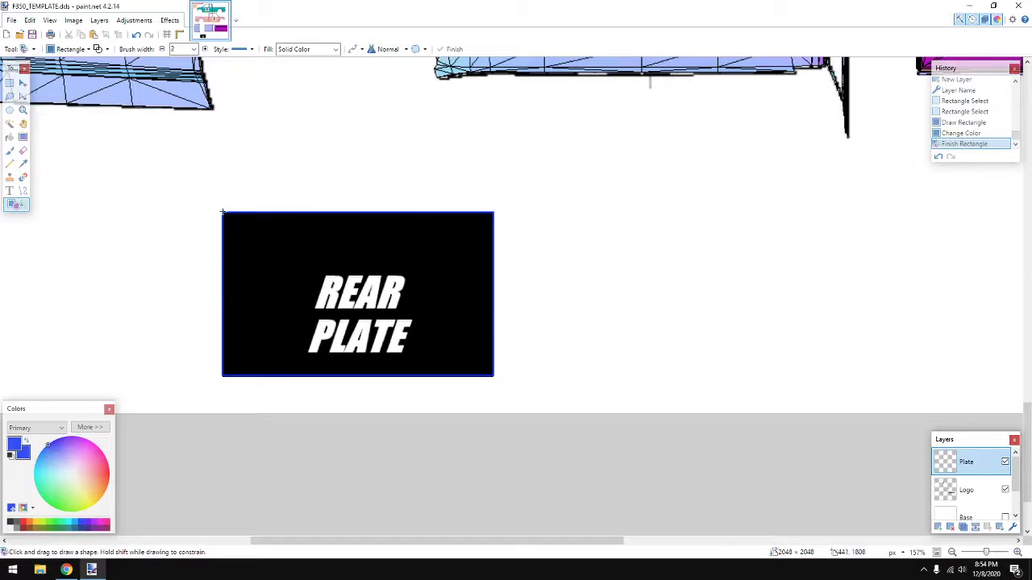
drag(222, 213, 494, 375)
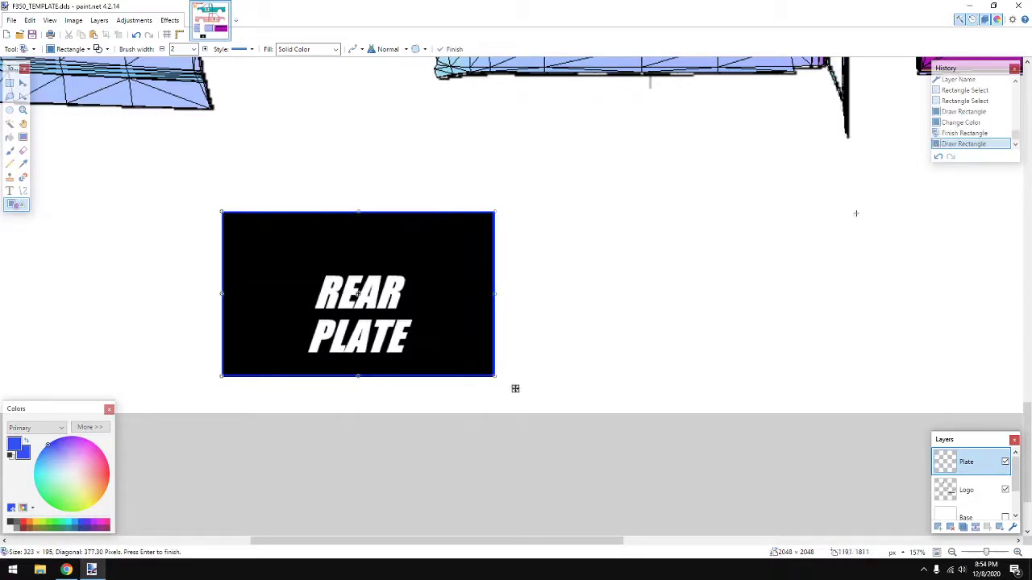
key(Return)
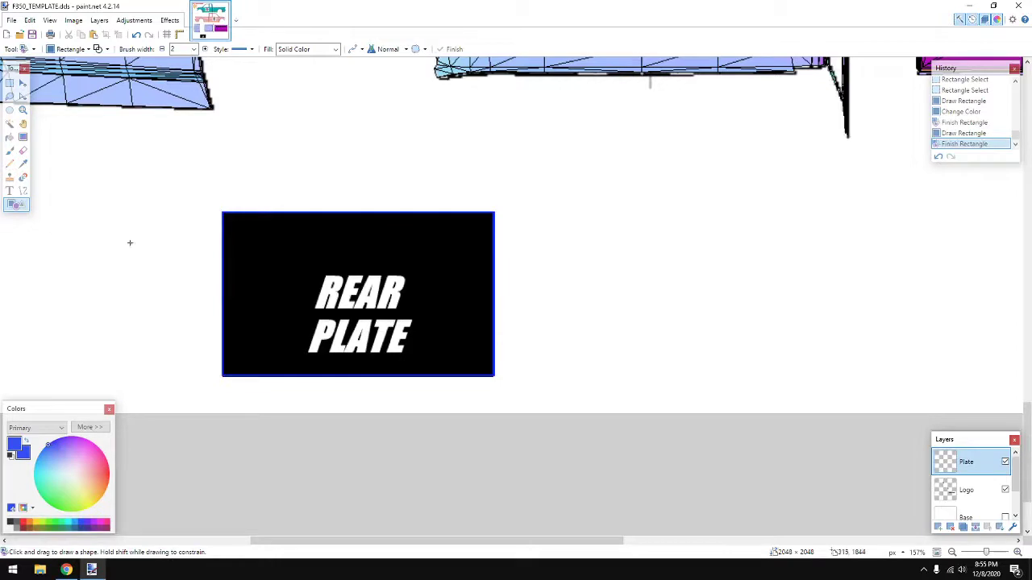
Step: Scribble blue paintbrush strokes across the rear plate and erase the stroke that runs past its lower-right edge
click(9, 150)
mouse_move(311, 255)
mouse_down()
mouse_move(379, 264)
mouse_move(318, 308)
mouse_move(348, 343)
mouse_move(462, 364)
mouse_move(445, 326)
mouse_move(383, 299)
mouse_move(235, 292)
mouse_move(346, 279)
mouse_move(322, 298)
mouse_move(282, 304)
mouse_up()
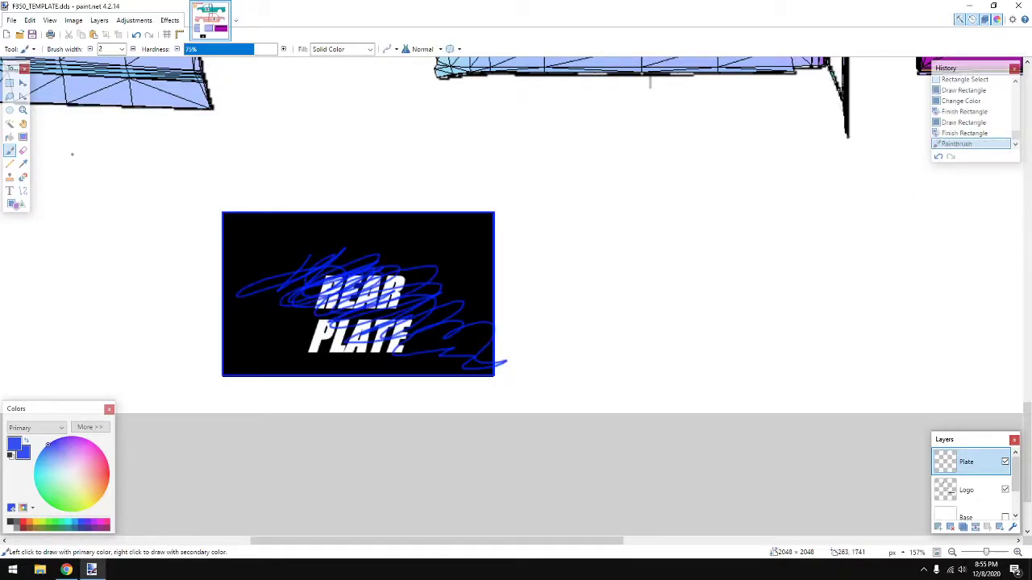
click(23, 150)
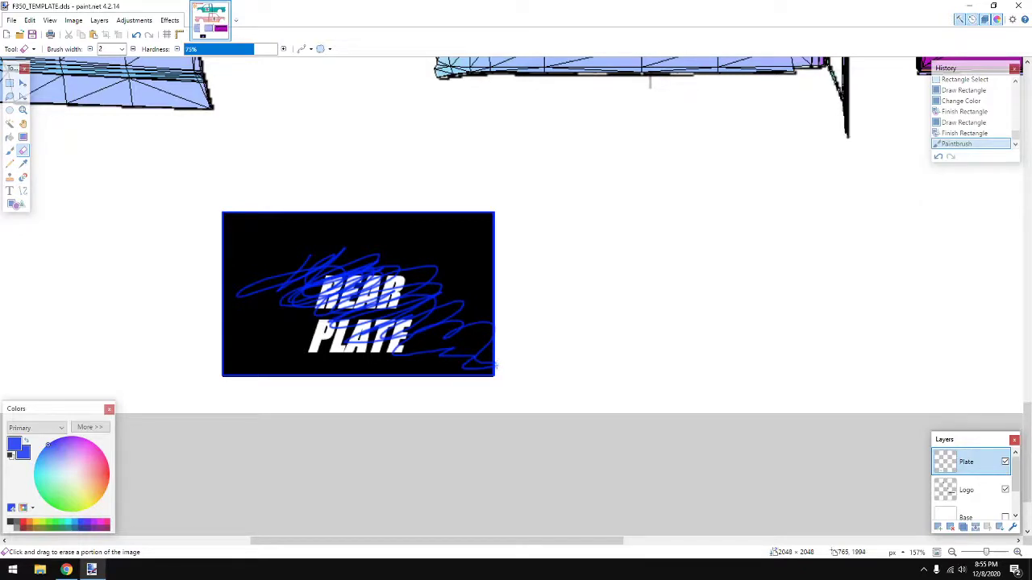
drag(497, 368, 504, 362)
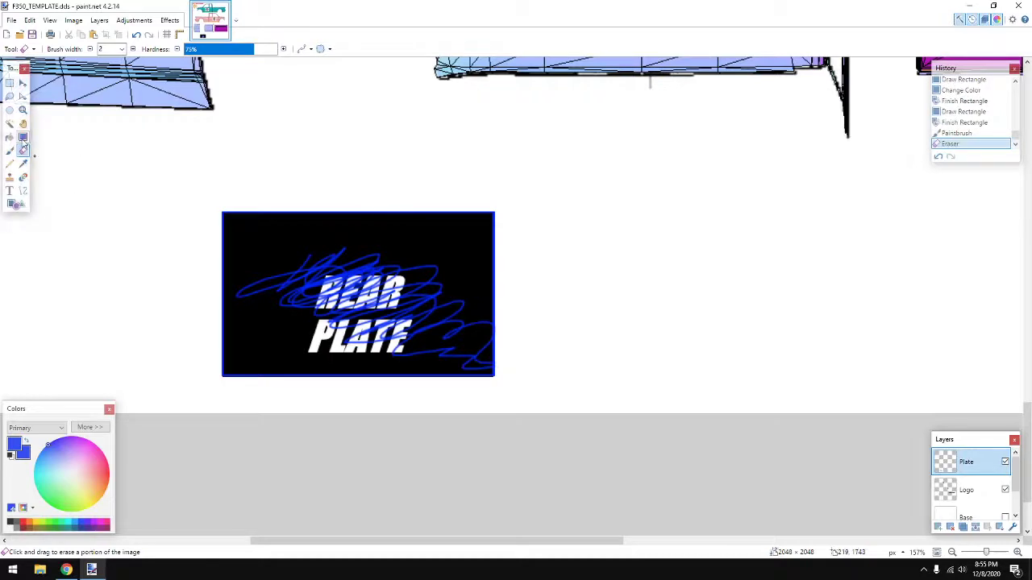
Step: Erase all the blue outlines and brush strokes around the rear plate from the Plate layer
click(10, 83)
mouse_move(159, 184)
mouse_down()
mouse_move(530, 416)
mouse_move(558, 384)
mouse_up()
key(Delete)
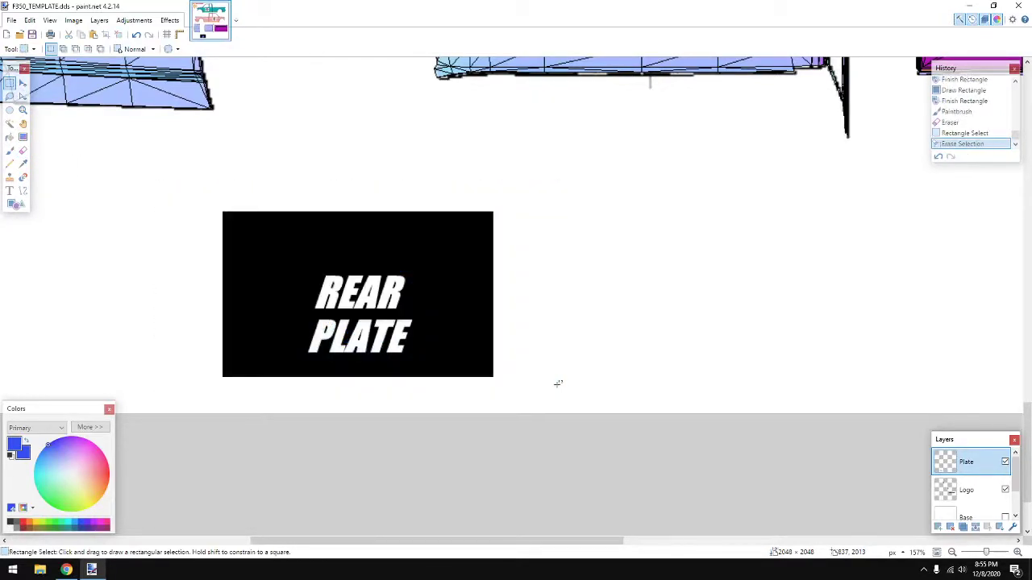
scroll(490, 302, down, 2)
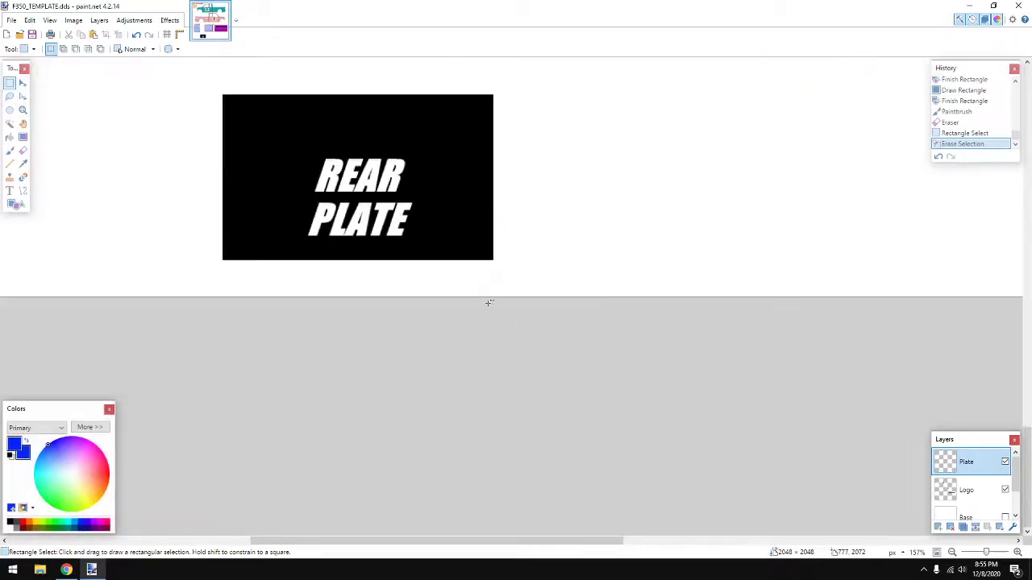
scroll(490, 302, down, 5)
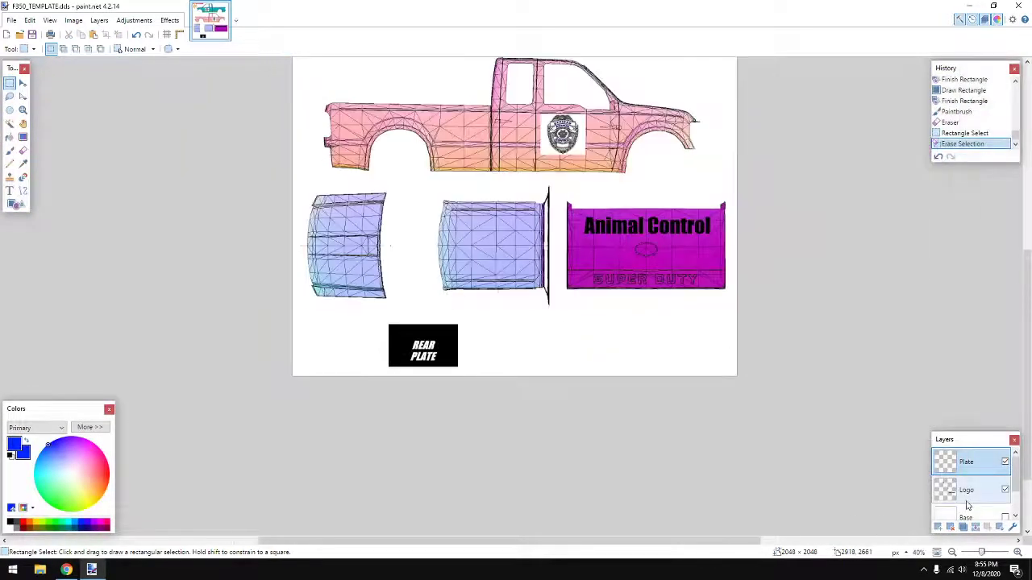
Step: Preview the livery over the white Base layer, checking the layer stack, and hide Base again
click(1006, 518)
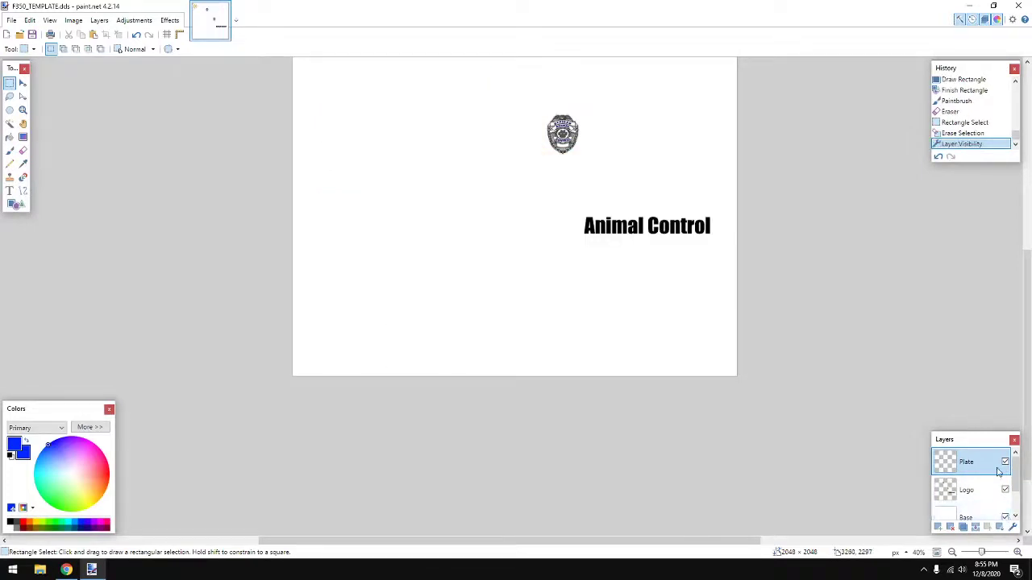
scroll(769, 417, up, 3)
scroll(579, 379, down, 1)
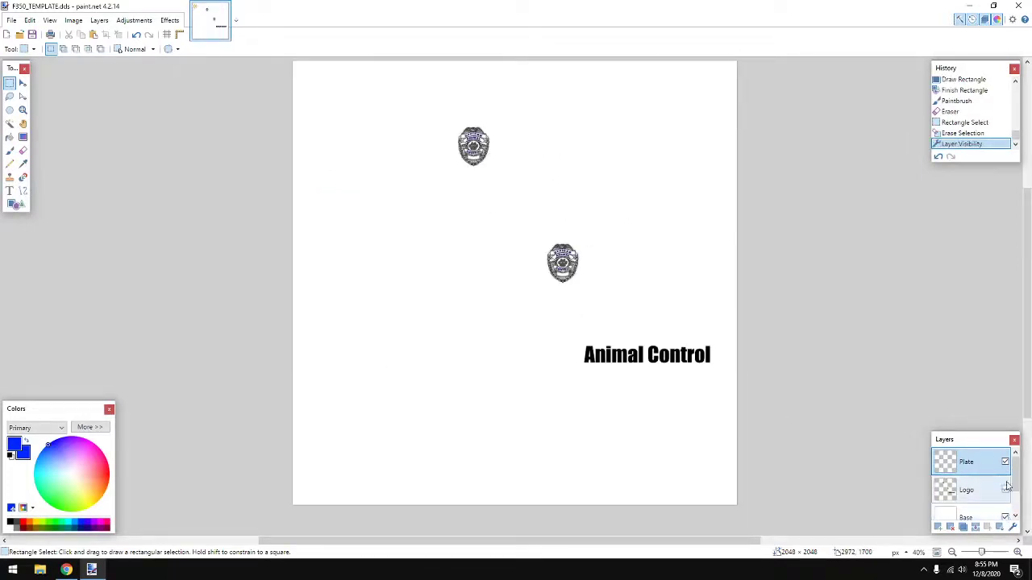
scroll(984, 487, down, 1)
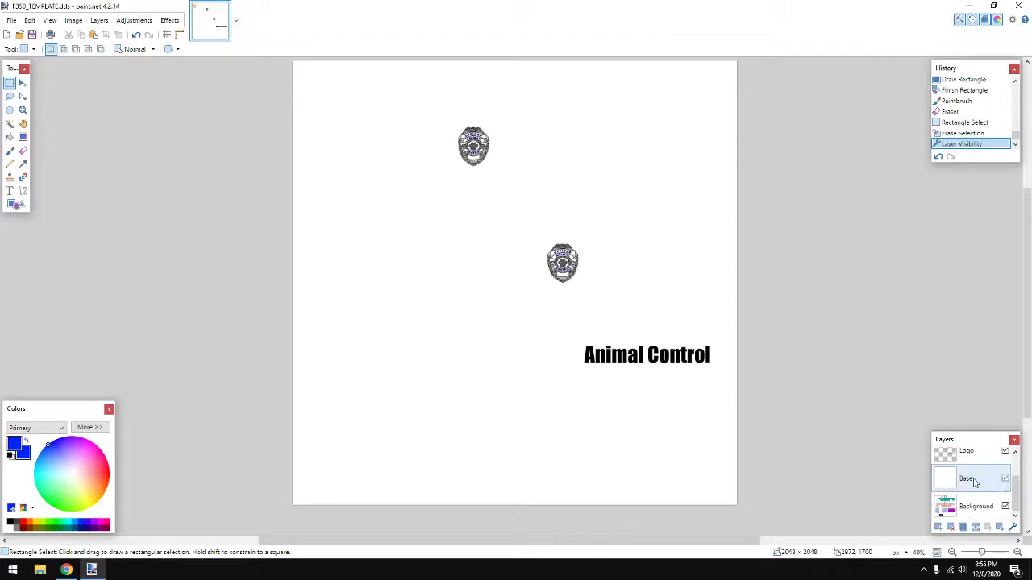
scroll(1003, 482, up, 1)
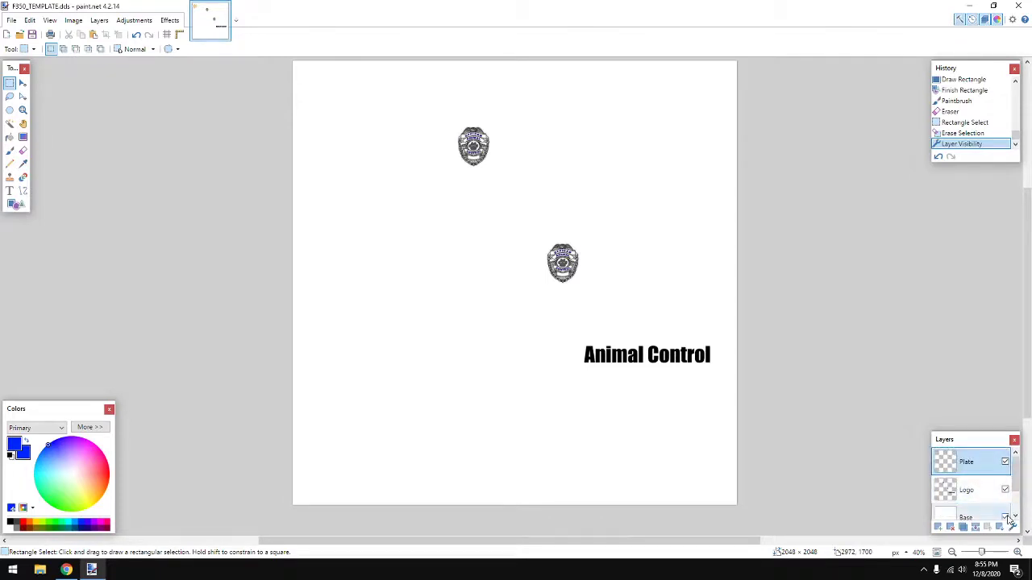
click(1004, 517)
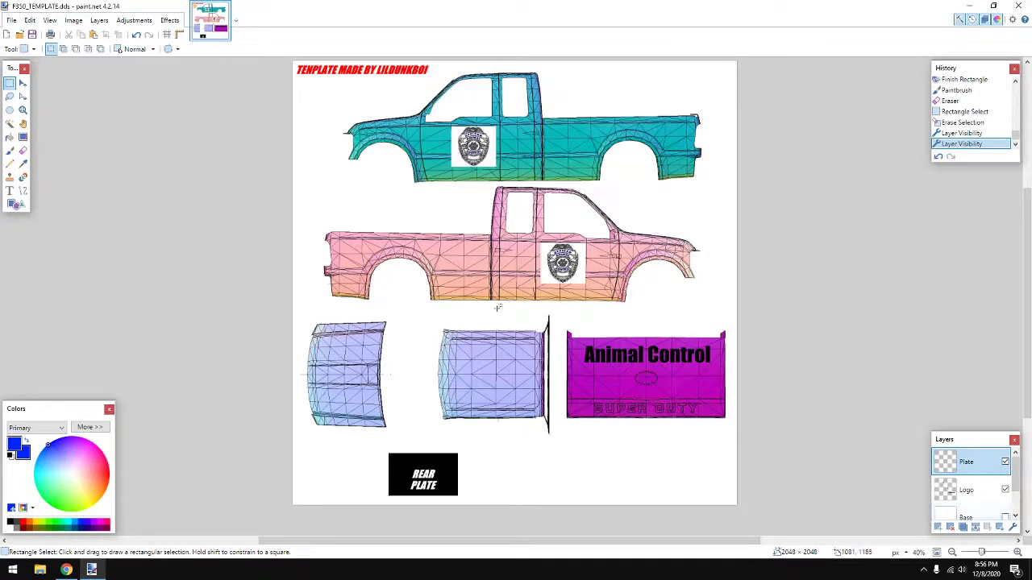
Step: Start an Impact text on the tailgate below Animal Control at size 48 and set its colour to black
click(10, 190)
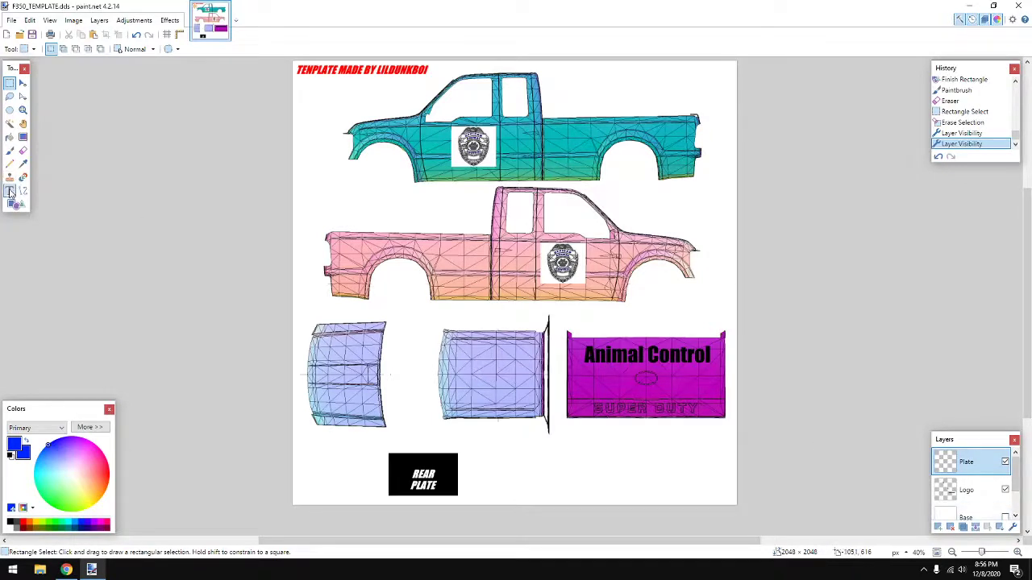
click(588, 380)
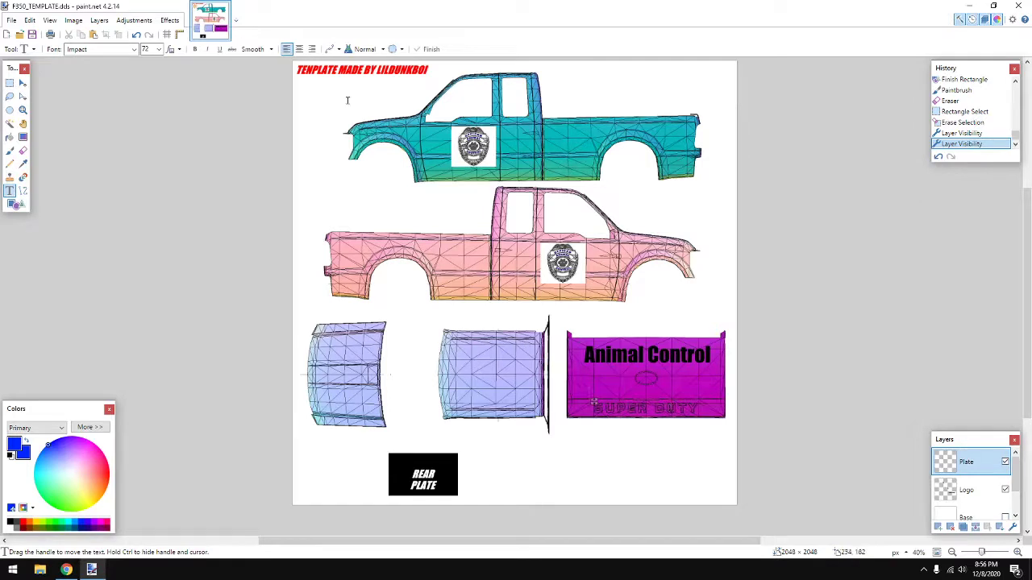
click(159, 49)
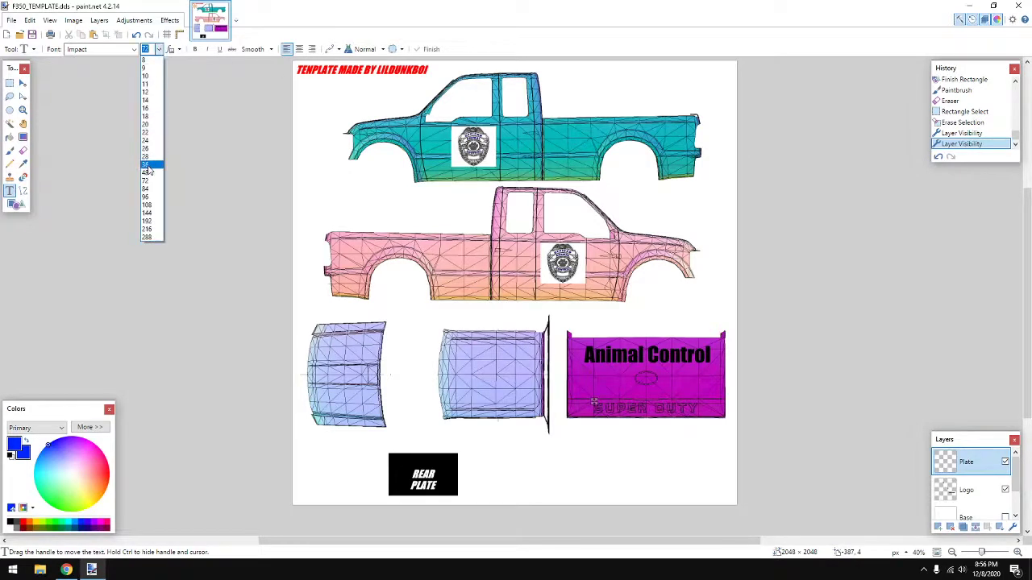
click(149, 172)
text(Ste)
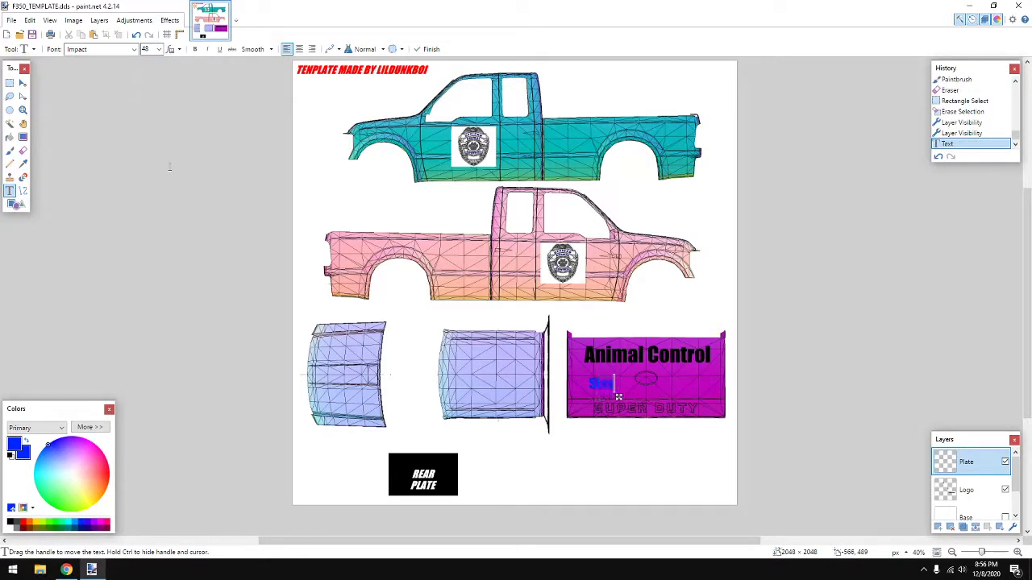
key(BackSpace)
key(BackSpace)
key(BackSpace)
key(BackSpace)
click(10, 523)
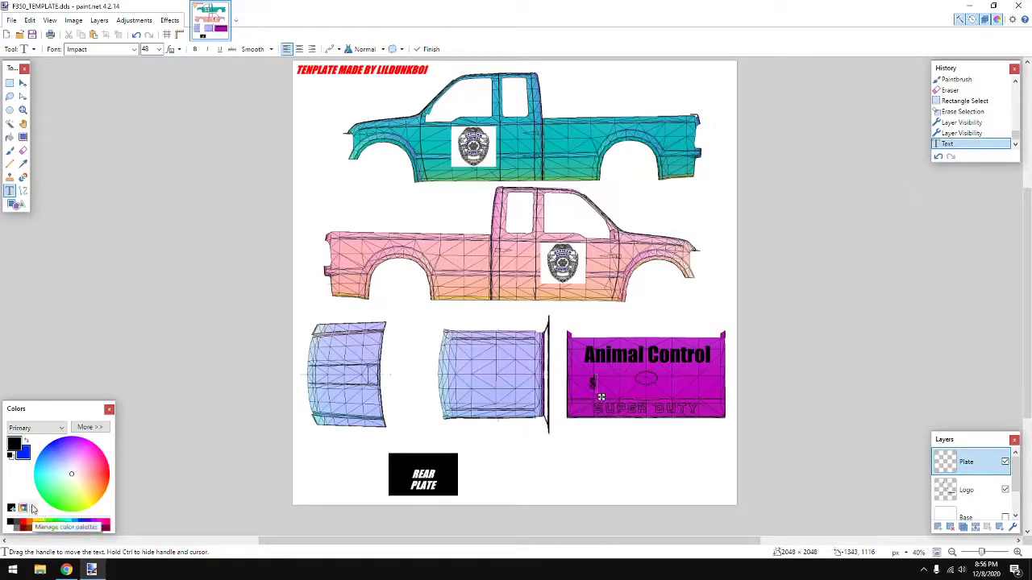
Step: Write STAY and BACK in capitals on either side of the tailgate's oval emblem, and centre the text around the emblem
text(St)
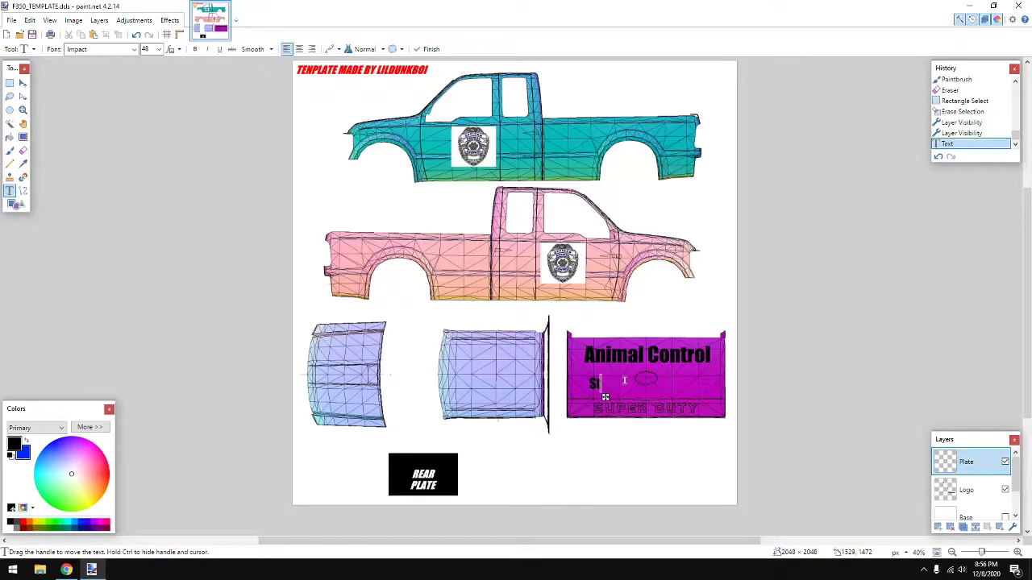
text(AY            Back)
key(BackSpace)
key(BackSpace)
key(BackSpace)
text(ACK!)
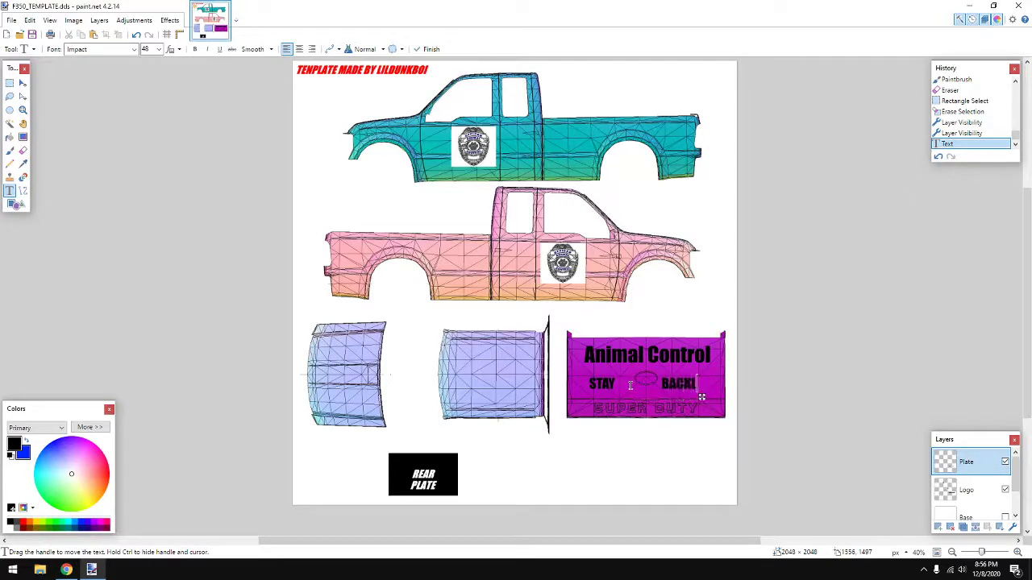
key(BackSpace)
drag(696, 396, 707, 400)
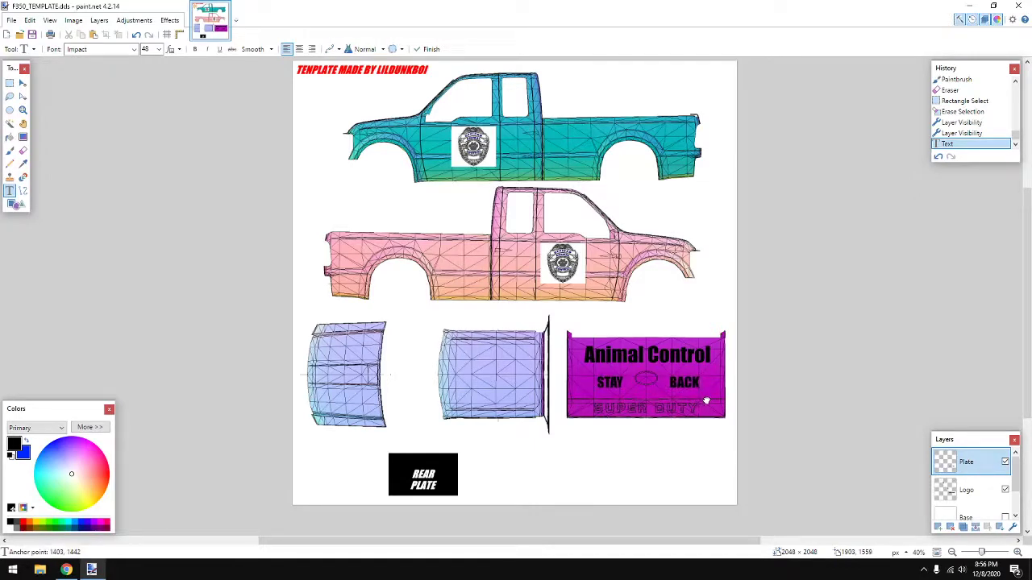
drag(706, 401, 707, 401)
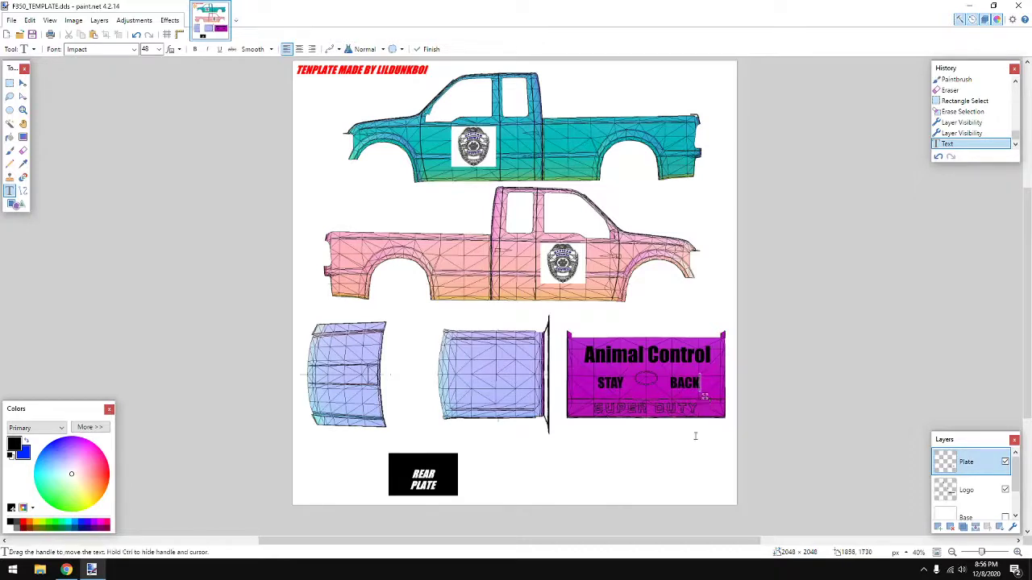
click(792, 326)
Step: Compare the livery with and without the white Base layer and leave Base visible
scroll(812, 316, right, 3)
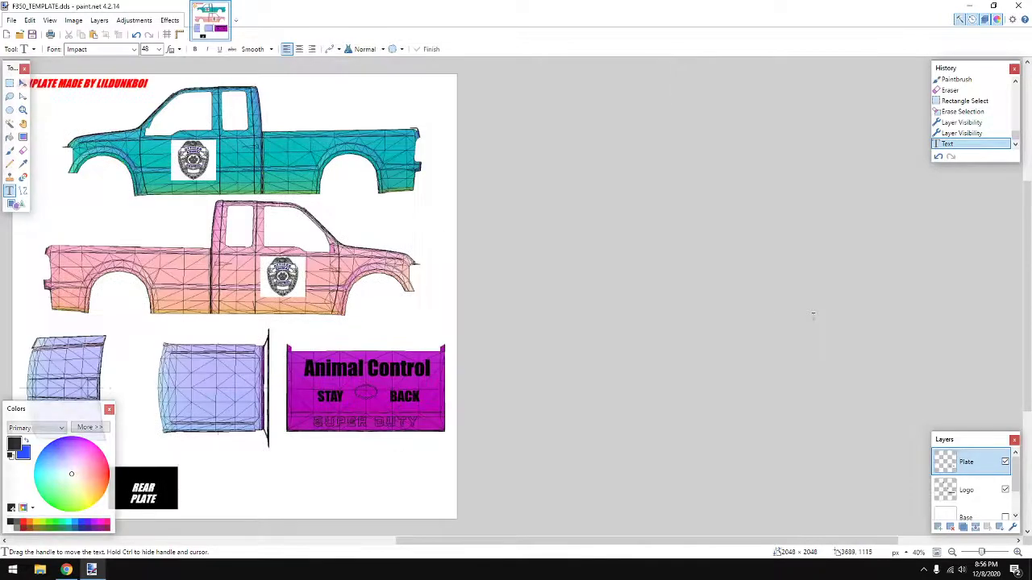
drag(735, 545, 542, 547)
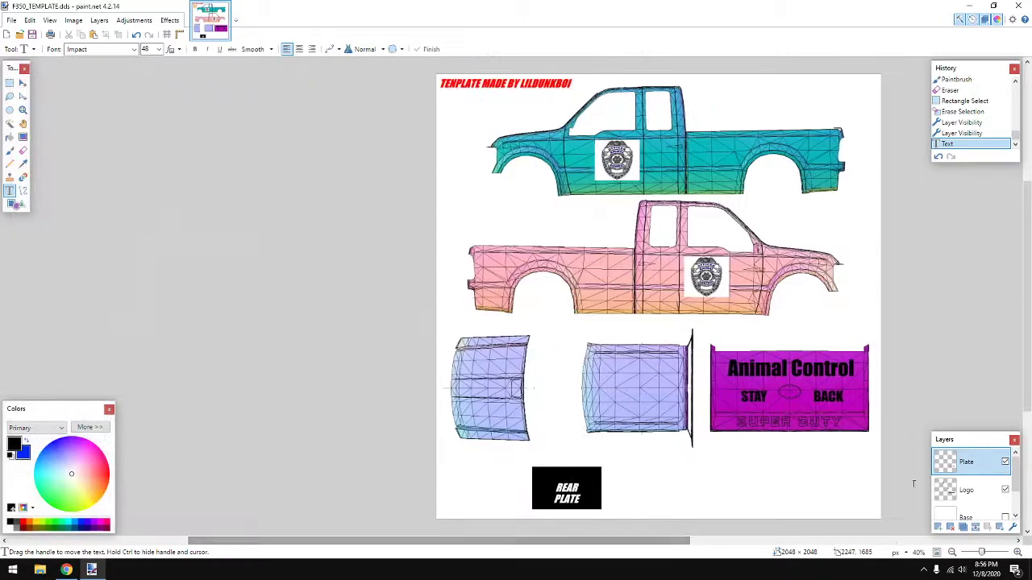
scroll(966, 495, down, 1)
click(1005, 481)
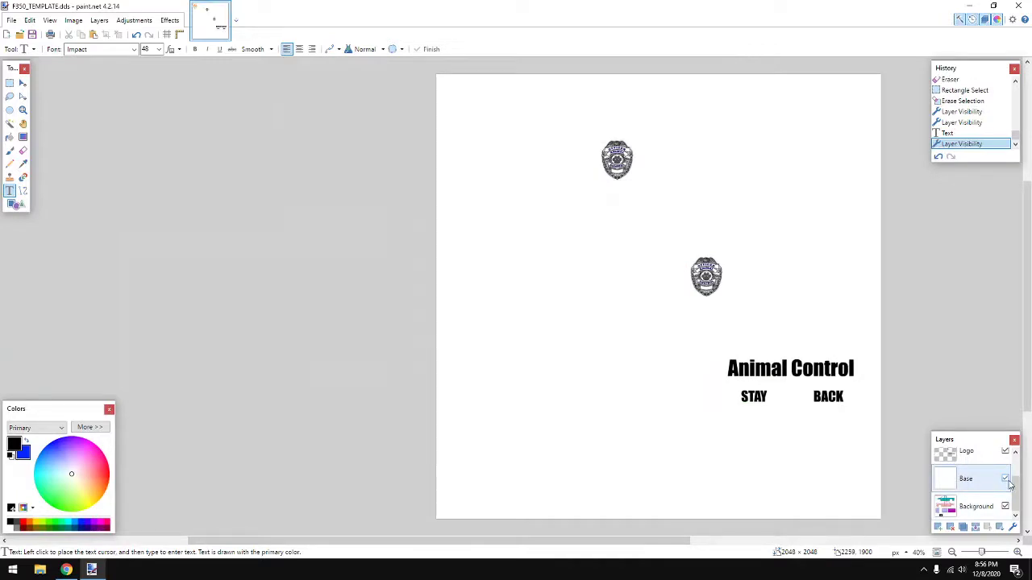
click(1006, 480)
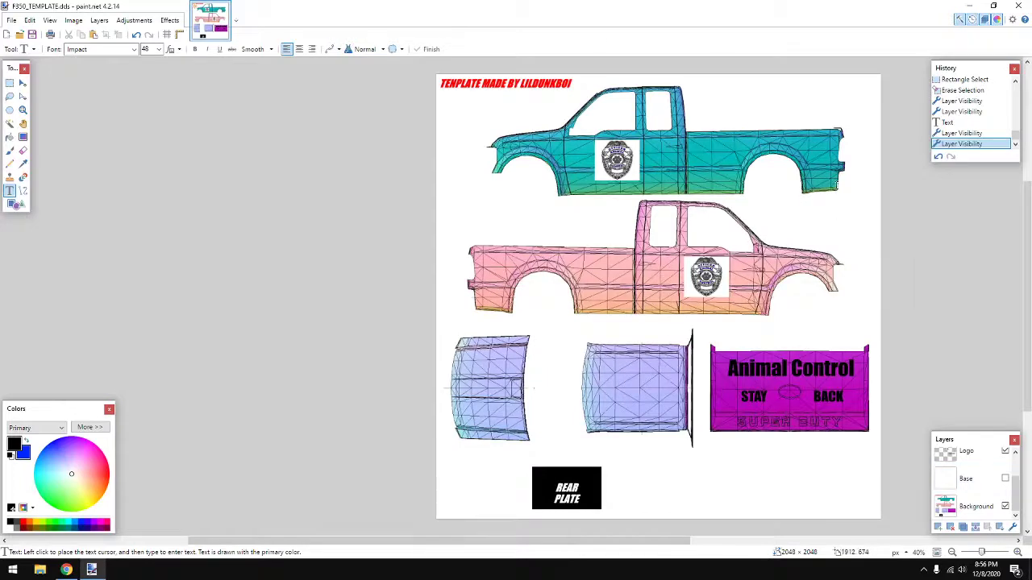
click(1006, 479)
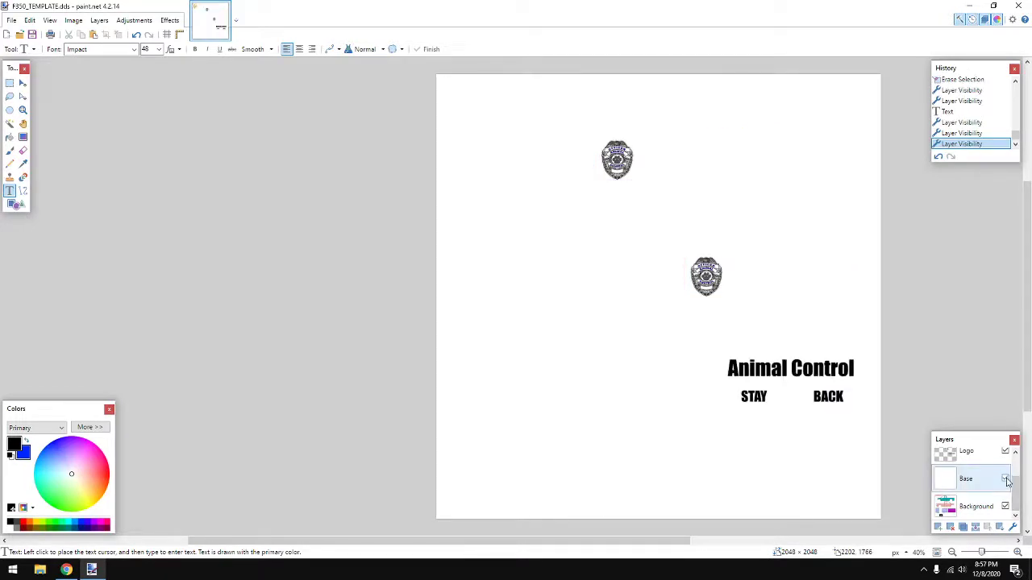
Step: Set up saving a copy as DirectDraw Surface (DDS) named F350_TEMPLATE.dds, declining to replace the existing file
click(13, 21)
click(25, 102)
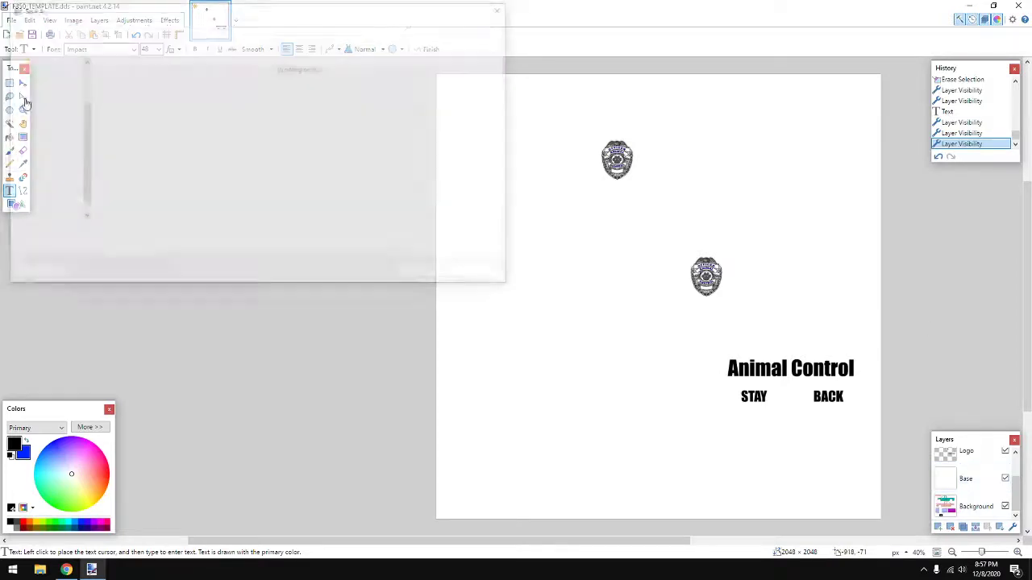
click(137, 247)
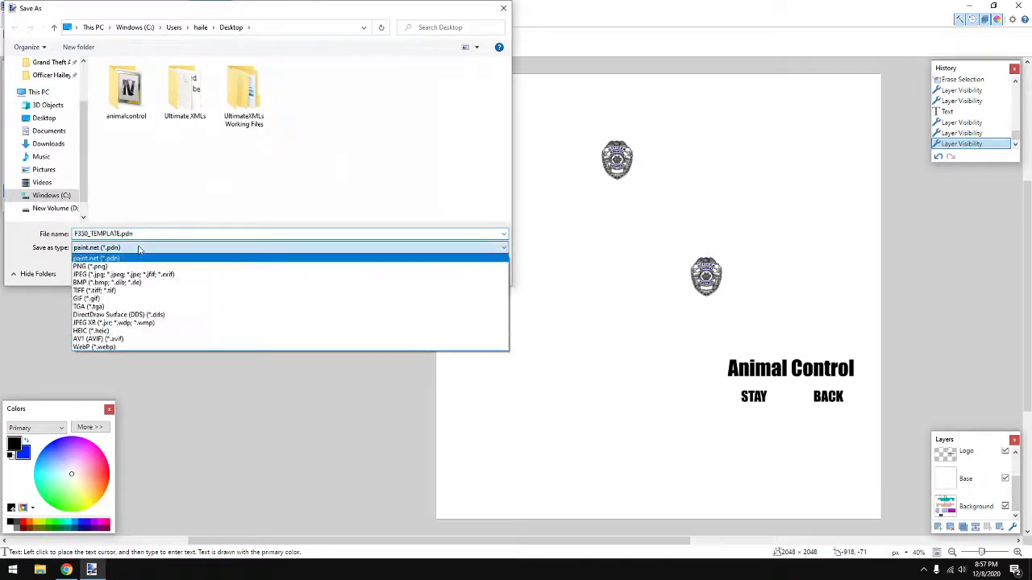
click(107, 316)
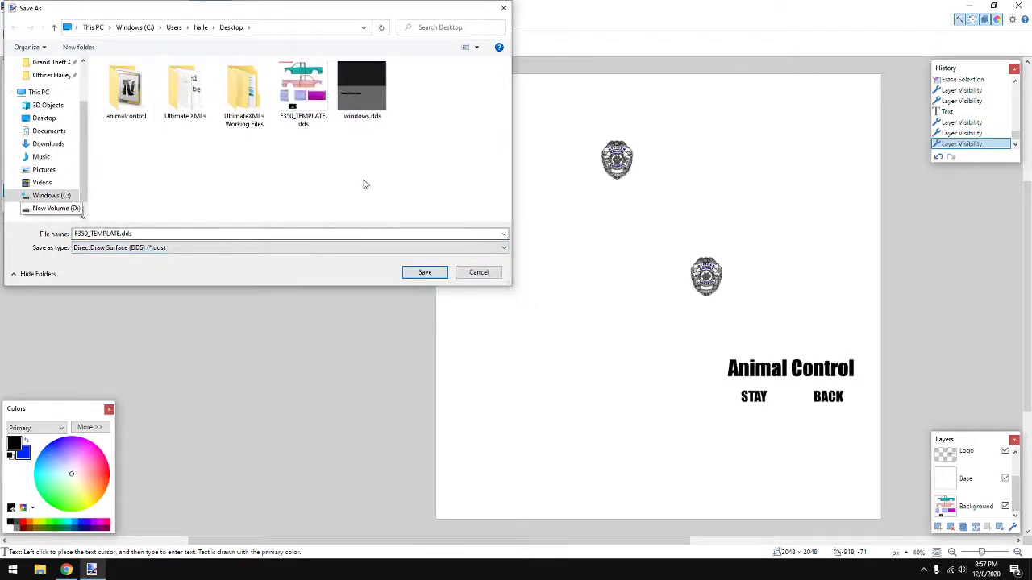
click(425, 272)
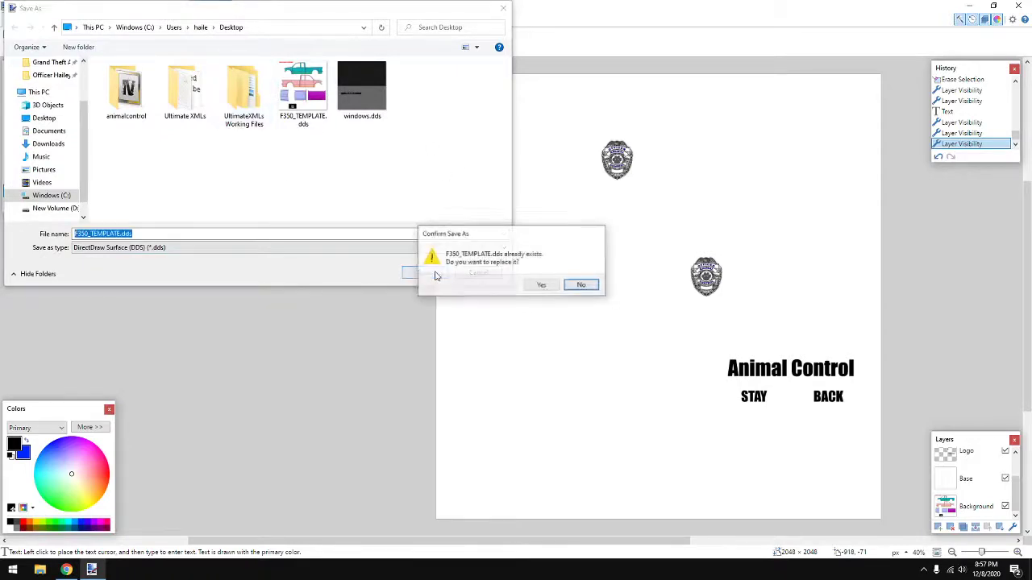
click(580, 286)
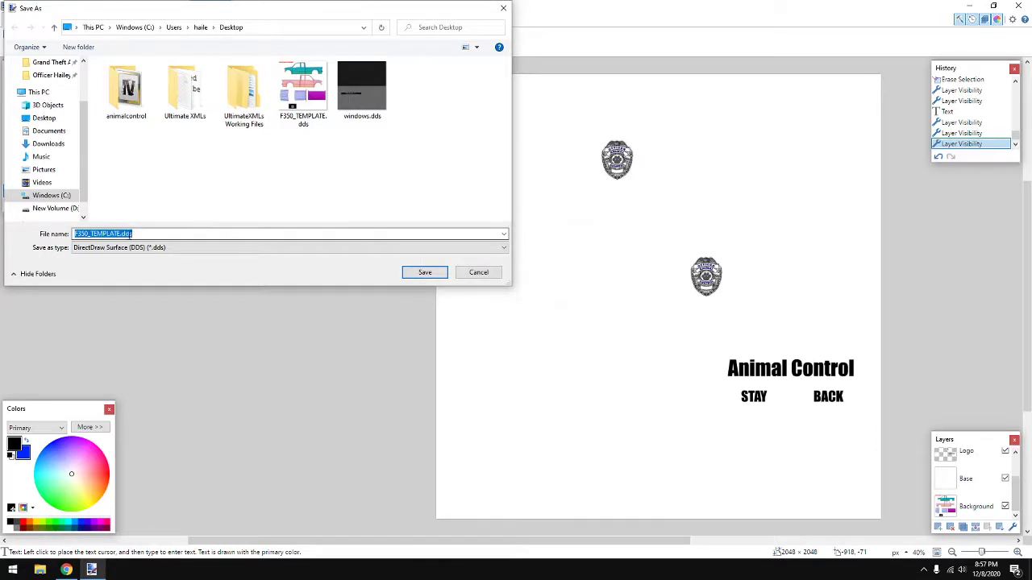
Step: Move the original F350_TEMPLATE.dds from the Desktop into the UltimateXMLs Working Files folder
right_click(278, 173)
click(301, 125)
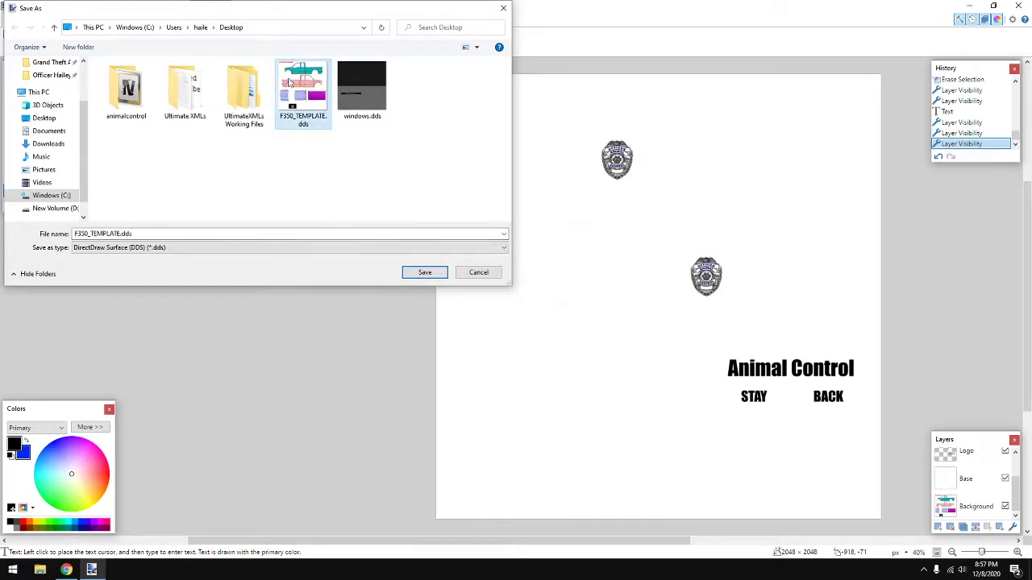
drag(290, 85, 238, 102)
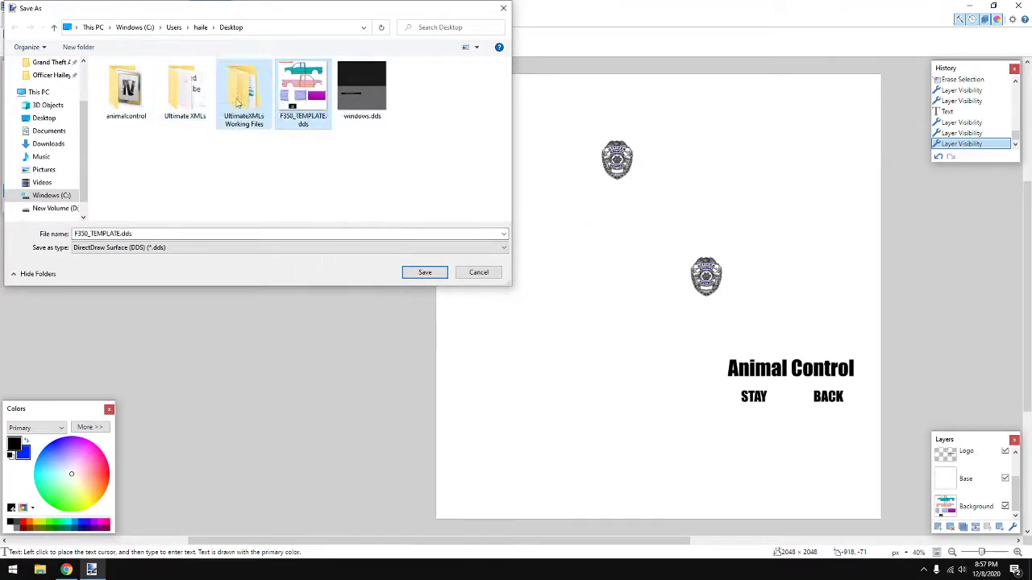
Step: Try again to save the livery as F350_TEMPLATE.dds on the Desktop, declining to replace the existing file
click(424, 273)
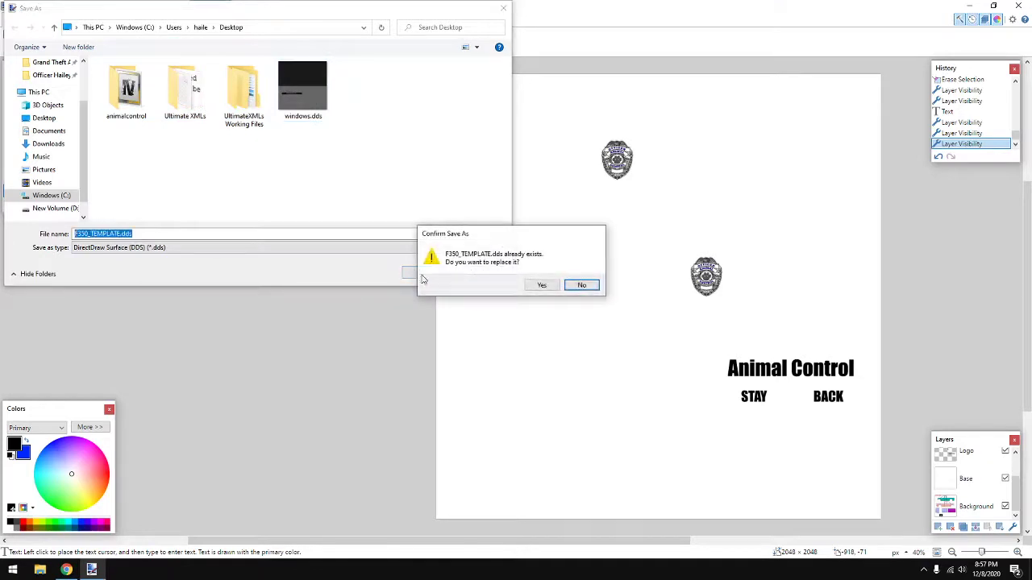
click(580, 285)
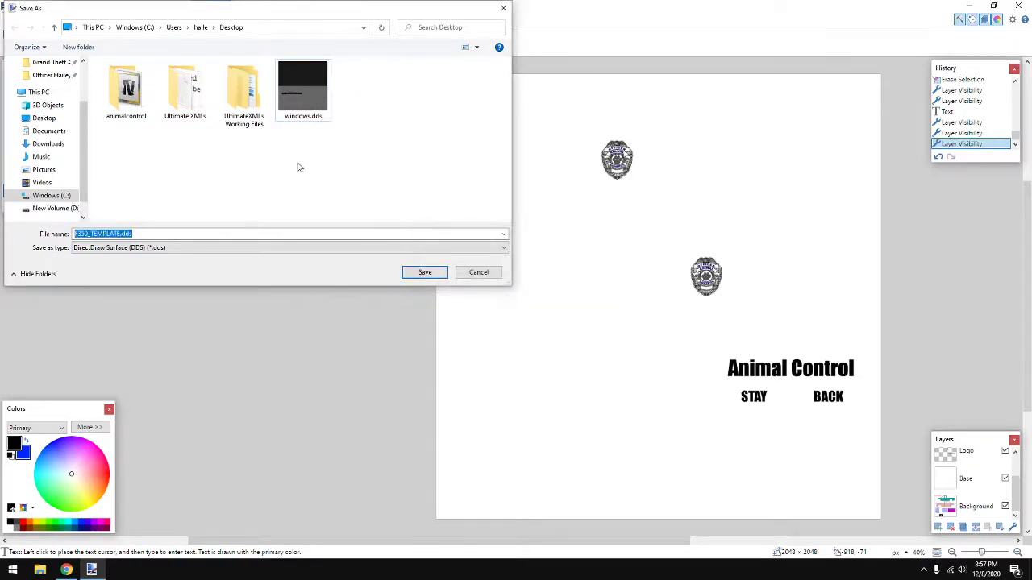
click(424, 273)
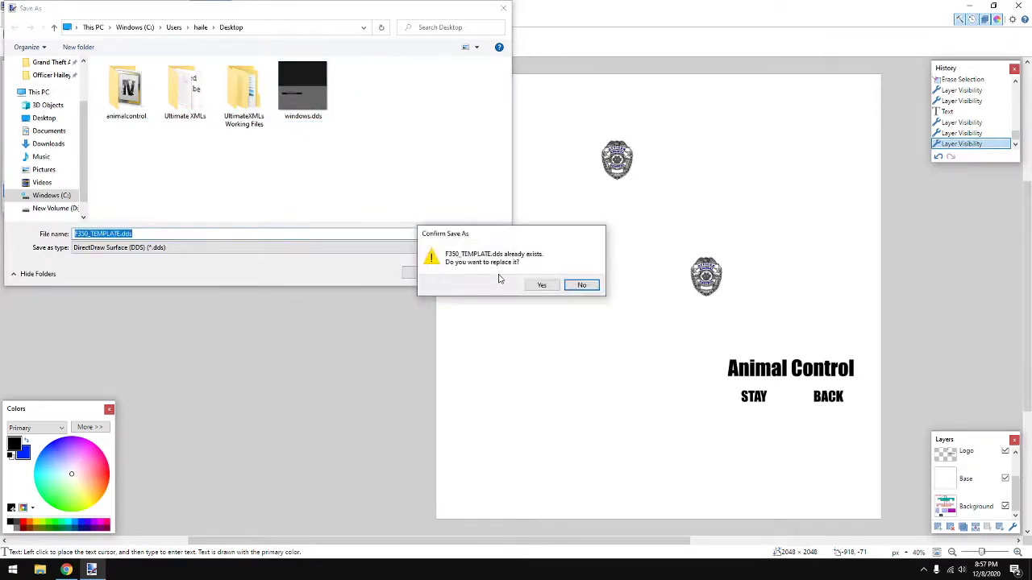
click(581, 285)
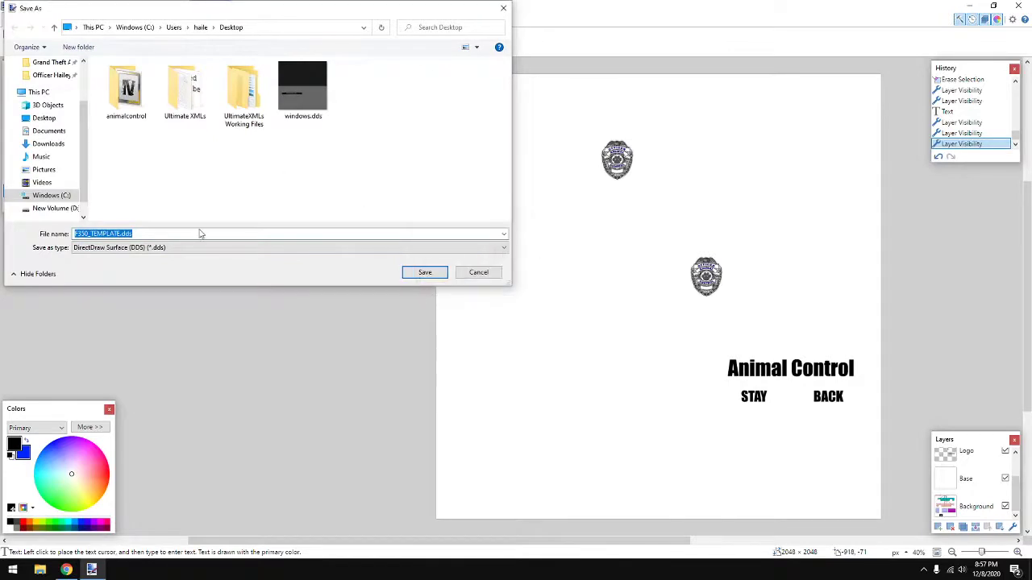
Step: Save the livery on the Desktop as F350_TEMPLATE1.dds with BC1 (Linear, DXT1) compression, flattening the image
click(121, 234)
text(1)
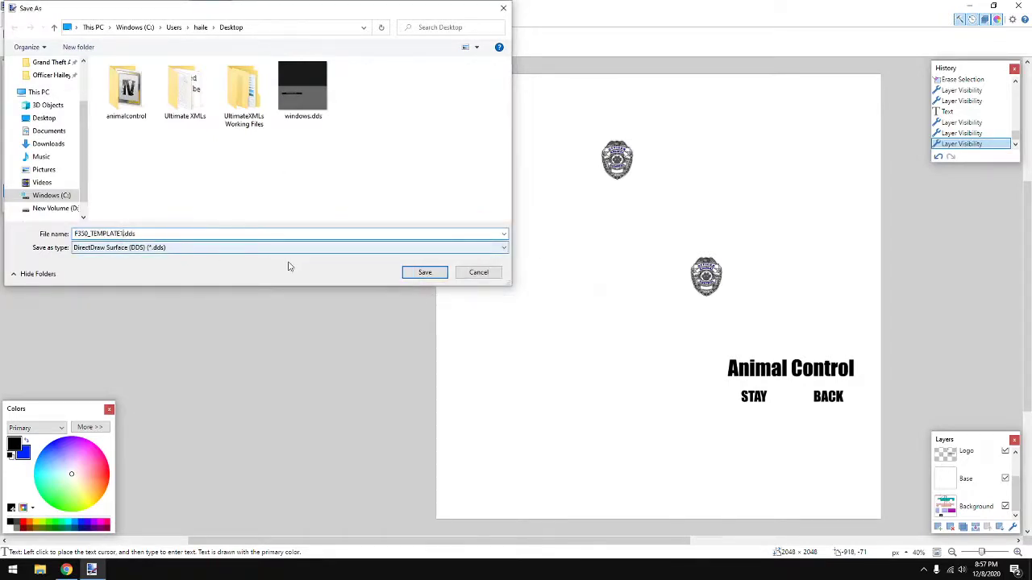
click(424, 274)
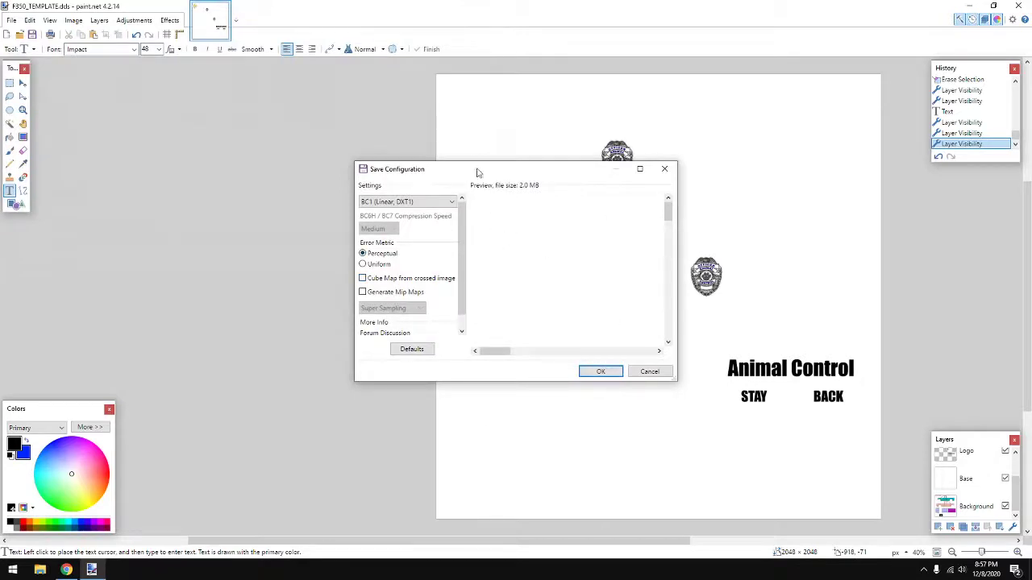
drag(476, 172, 341, 153)
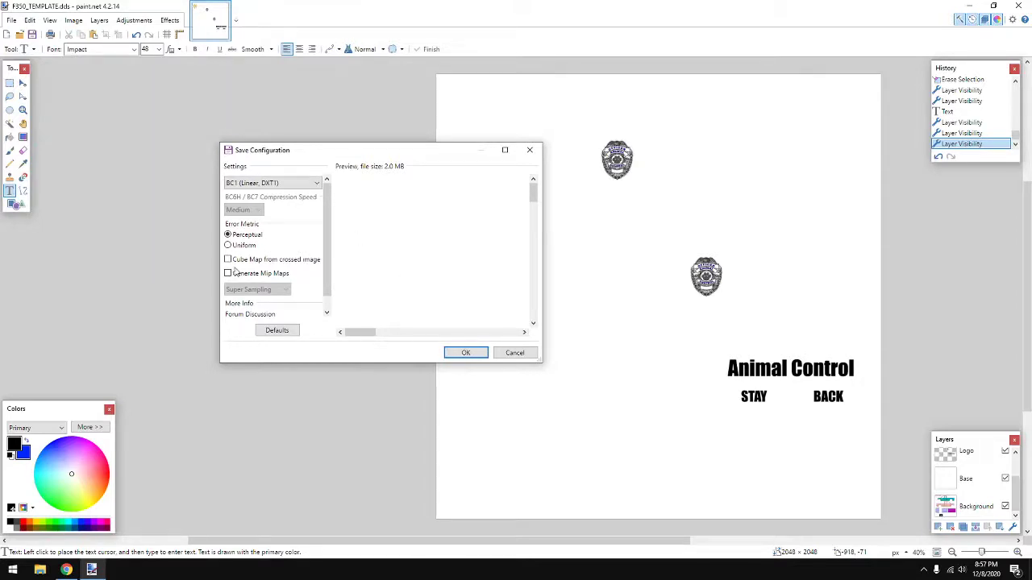
scroll(250, 242, down, 2)
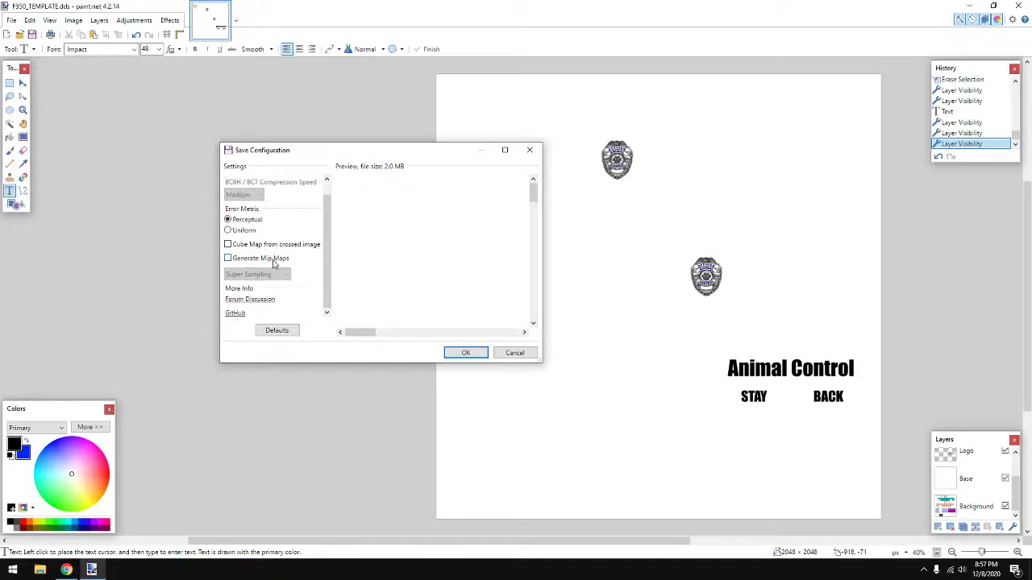
scroll(272, 264, up, 2)
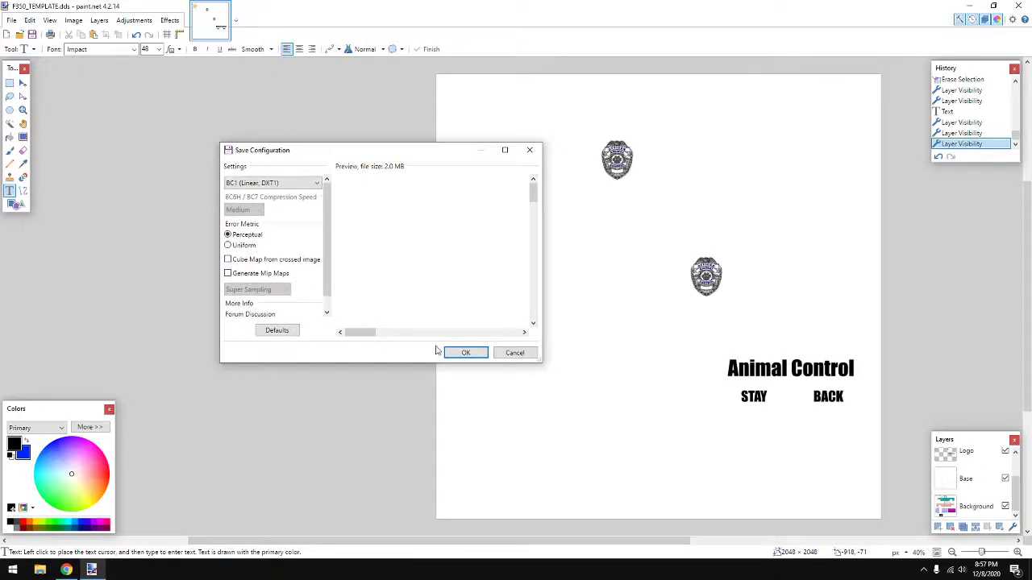
click(462, 354)
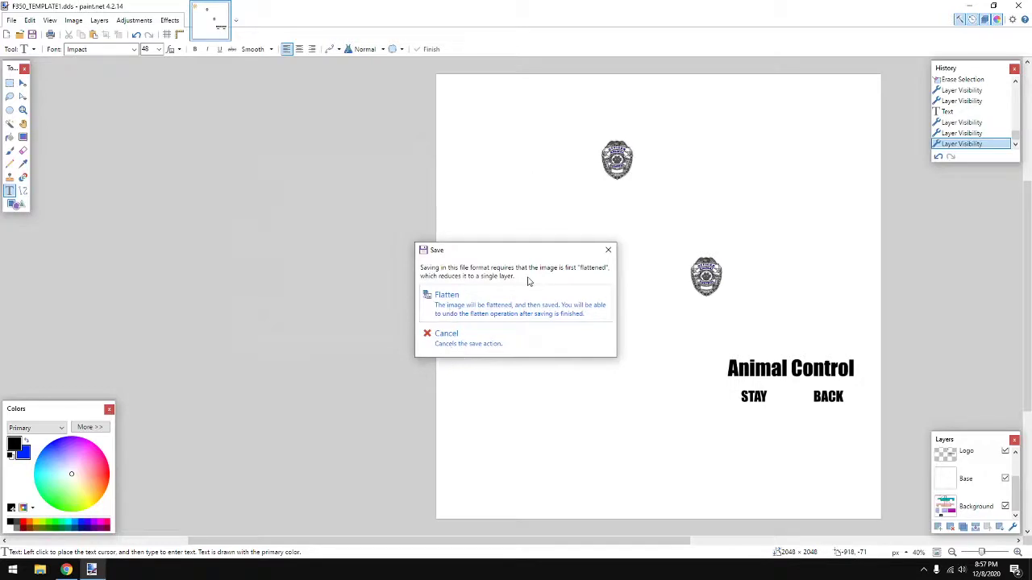
click(476, 307)
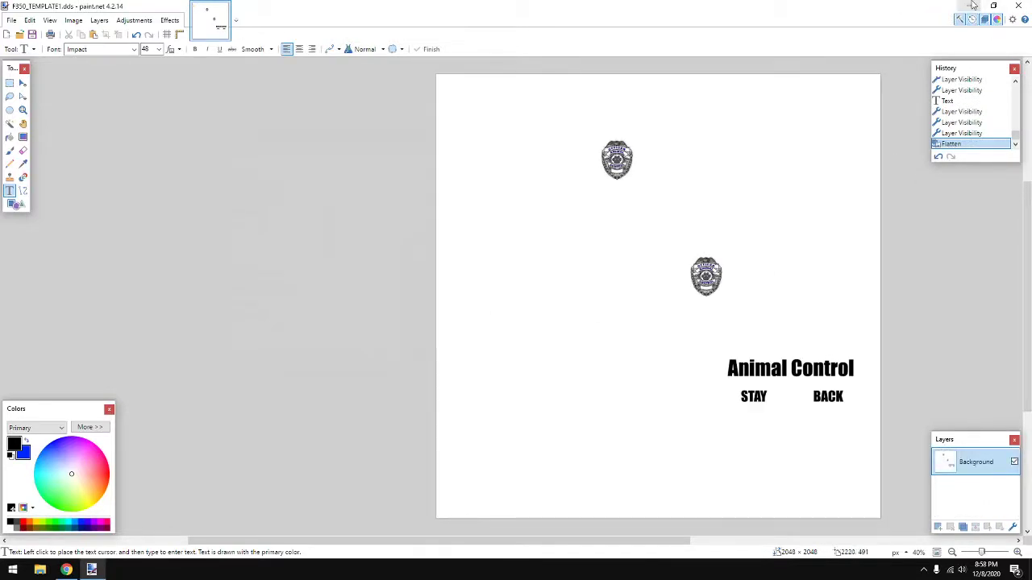
Step: Undo the flatten and save a layered copy on the Desktop as F350_TEMPLATE1.pdn in paint.net format
mouse_move(891, 11)
mouse_down()
mouse_move(746, 21)
mouse_move(621, 90)
mouse_up()
click(767, 85)
key(ctrl+z)
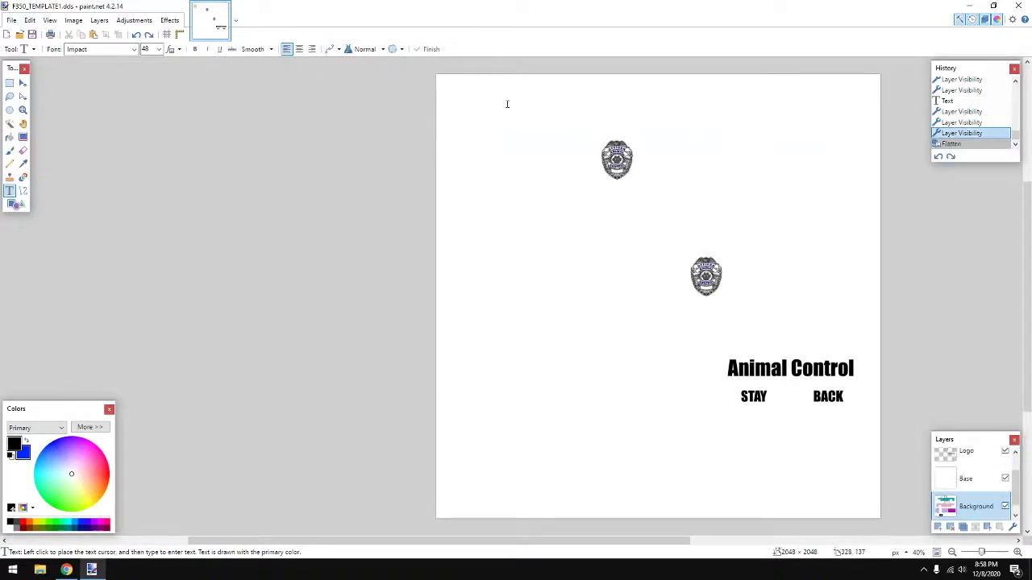
click(11, 20)
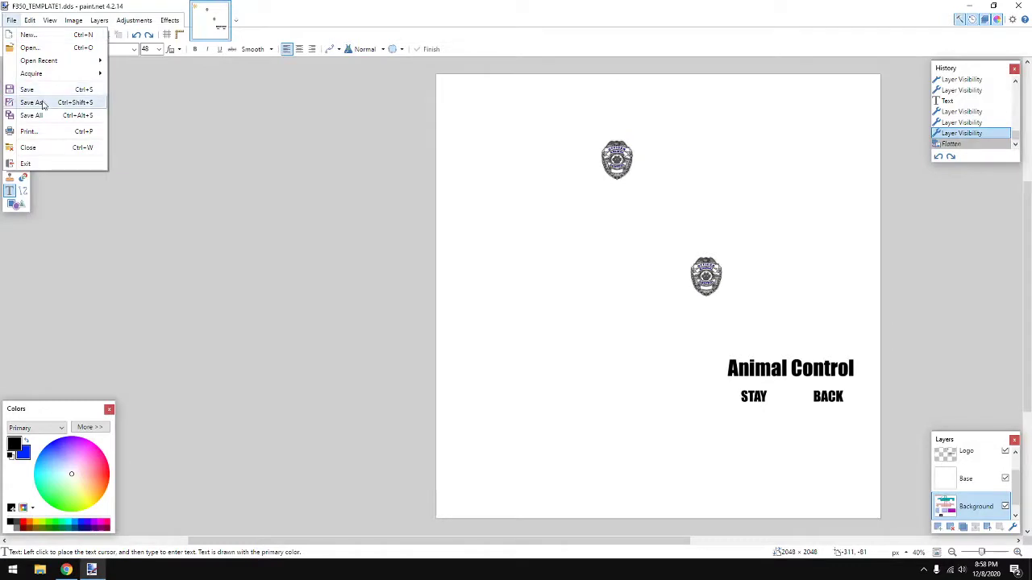
click(33, 103)
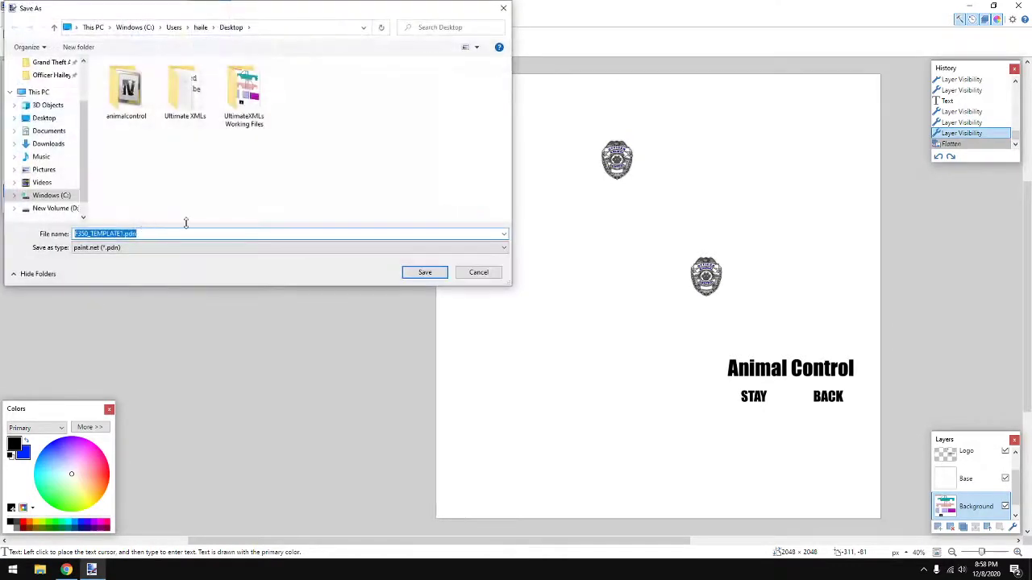
click(425, 274)
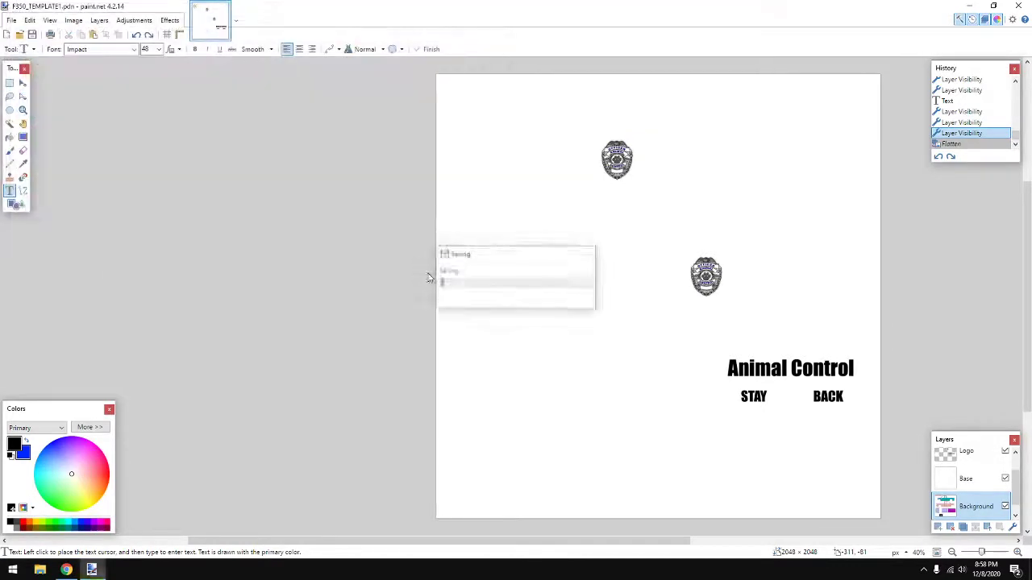
Step: Save the livery again as DirectDraw Surface F350_TEMPLATE1.dds, replacing the existing file and flattening the image, and close the editor
click(11, 21)
click(46, 102)
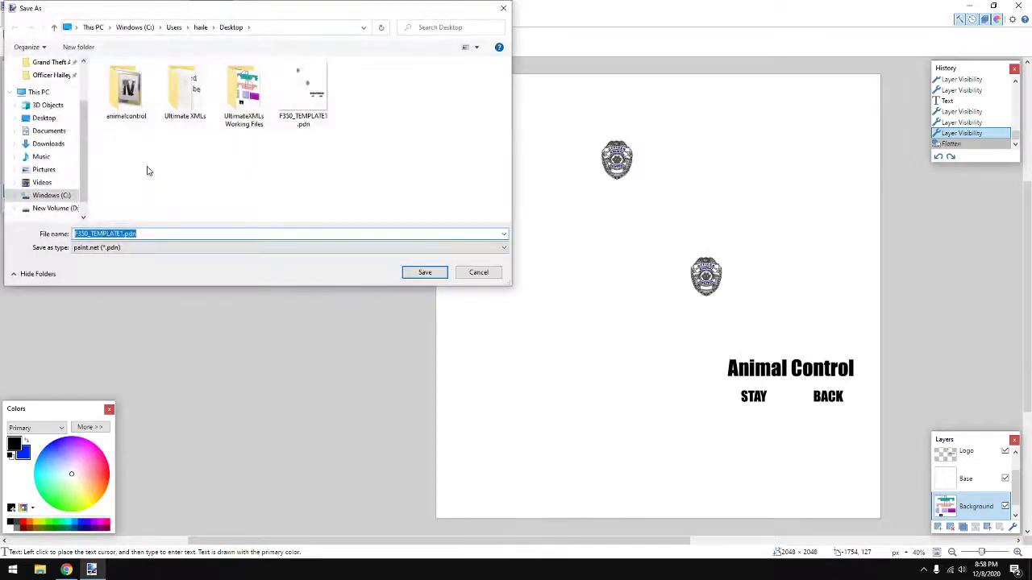
click(211, 247)
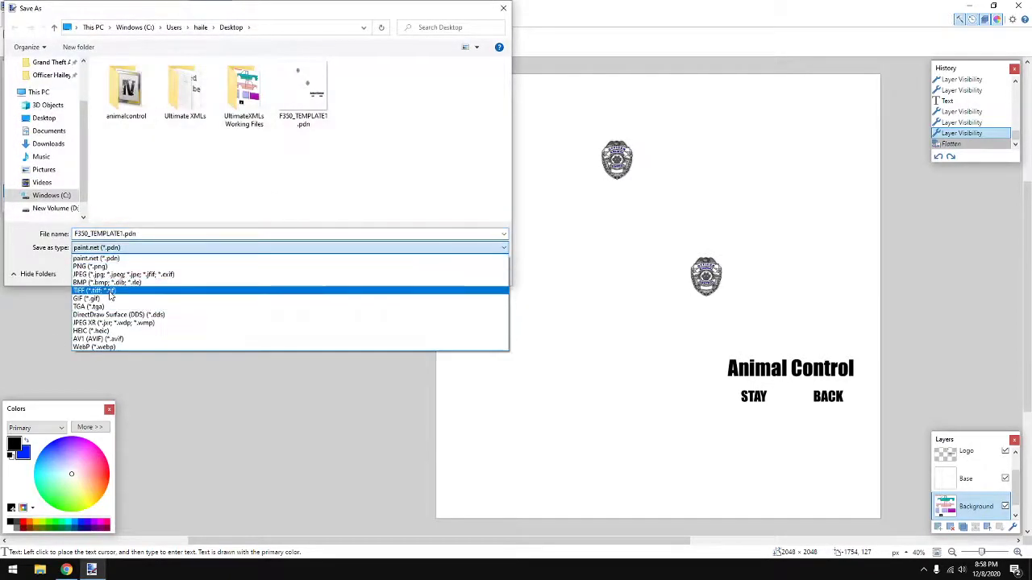
click(119, 314)
click(425, 272)
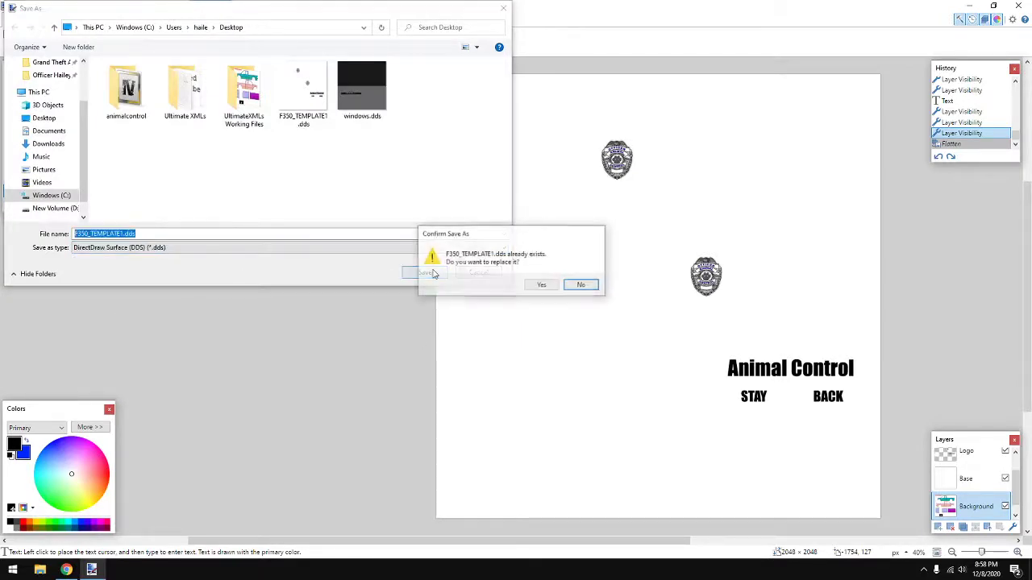
click(542, 286)
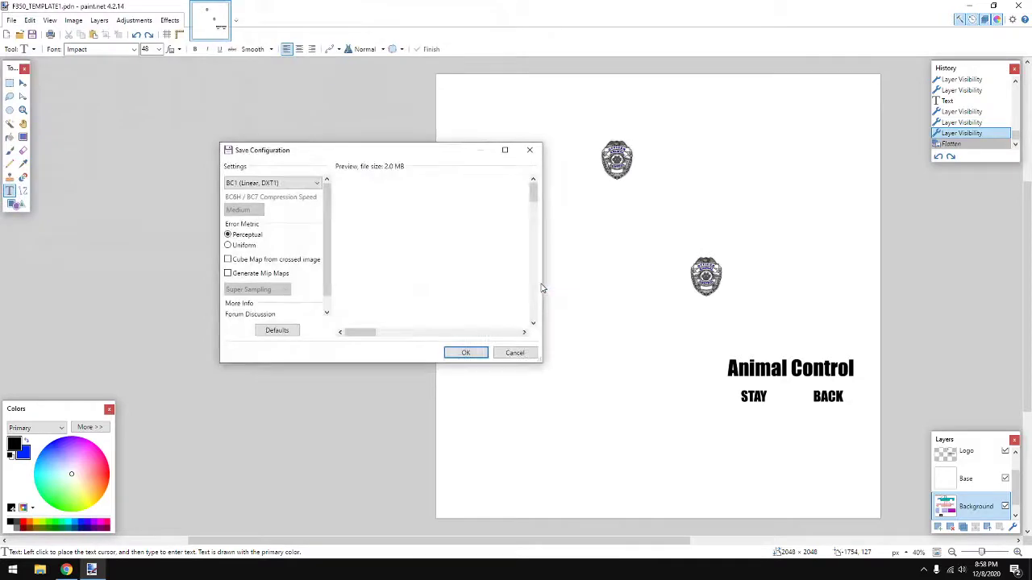
click(482, 359)
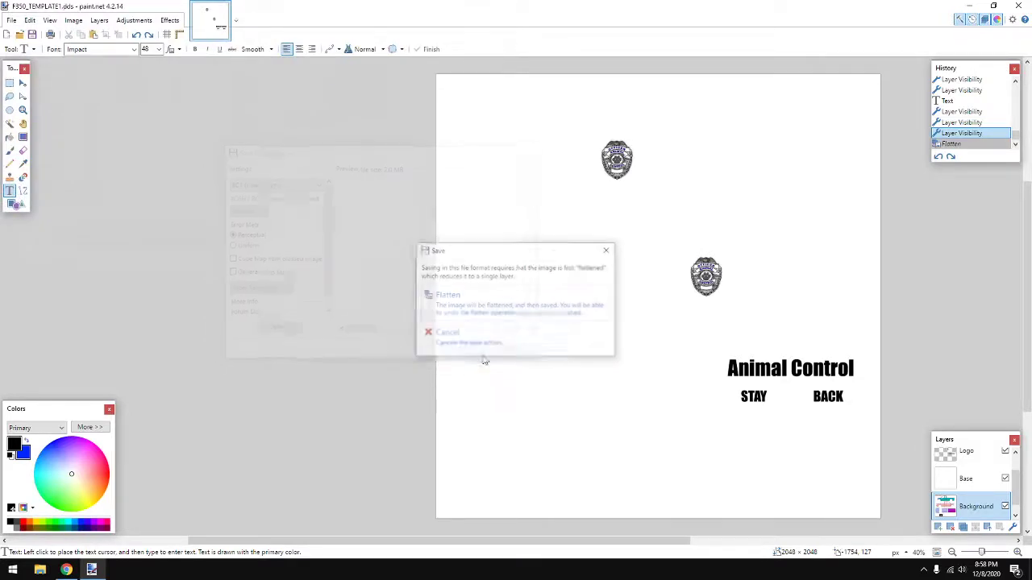
click(500, 307)
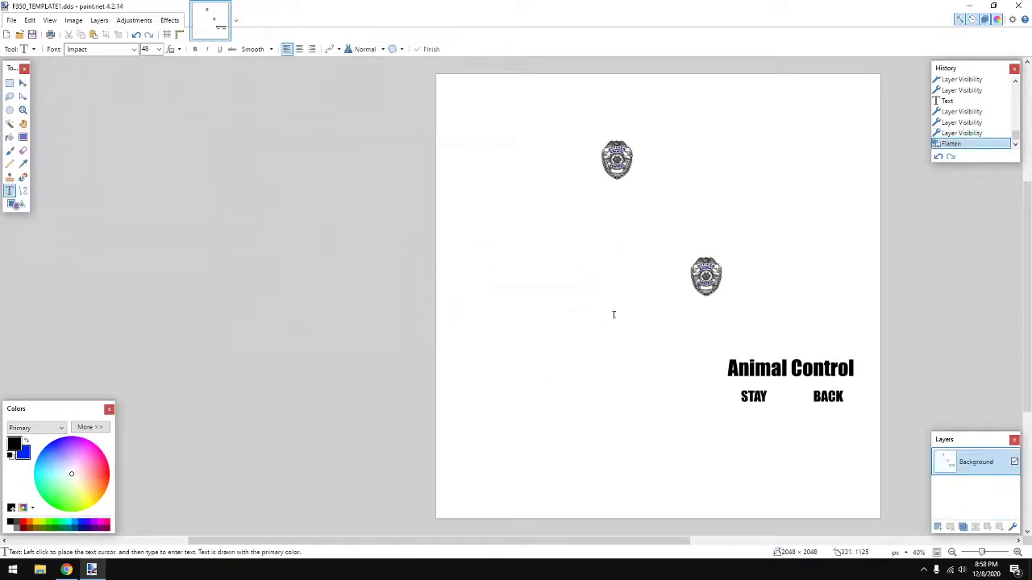
click(1020, 6)
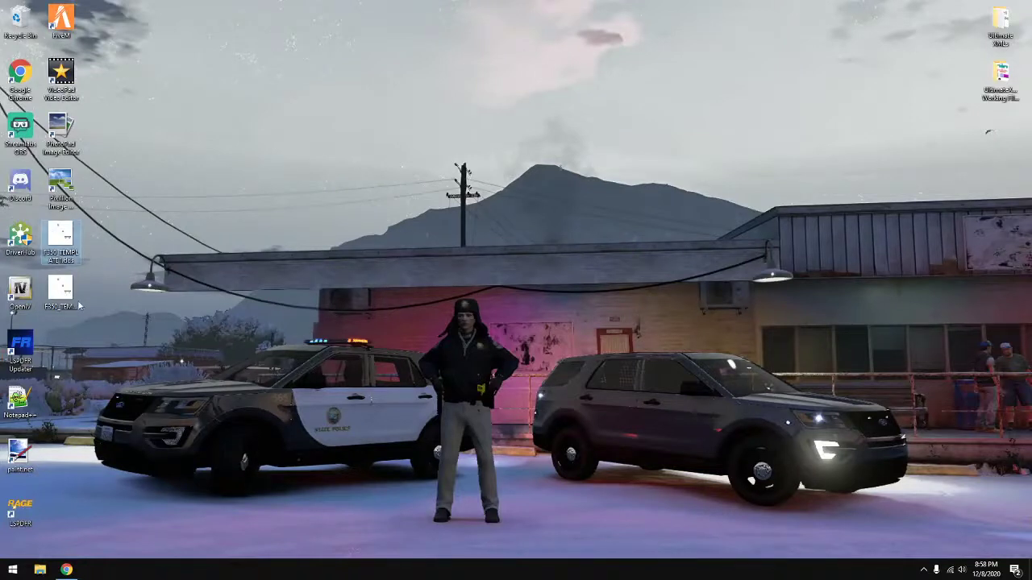
Step: Open dlc.rpf from the animalcontrol folder in OpenIV and browse to x64/levels/gta5/vehicles/vehicles.rpf
click(62, 241)
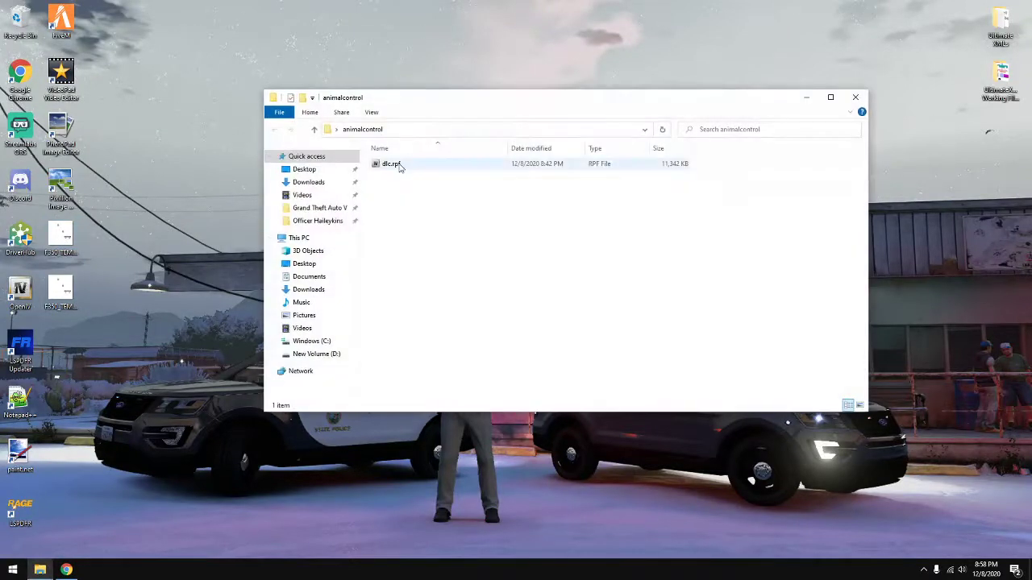
double_click(400, 167)
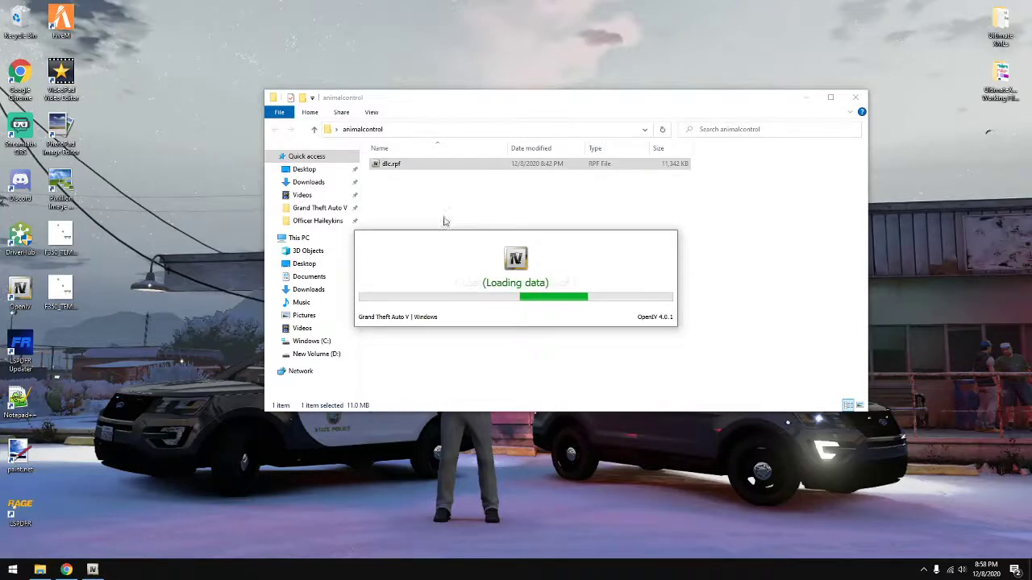
click(405, 111)
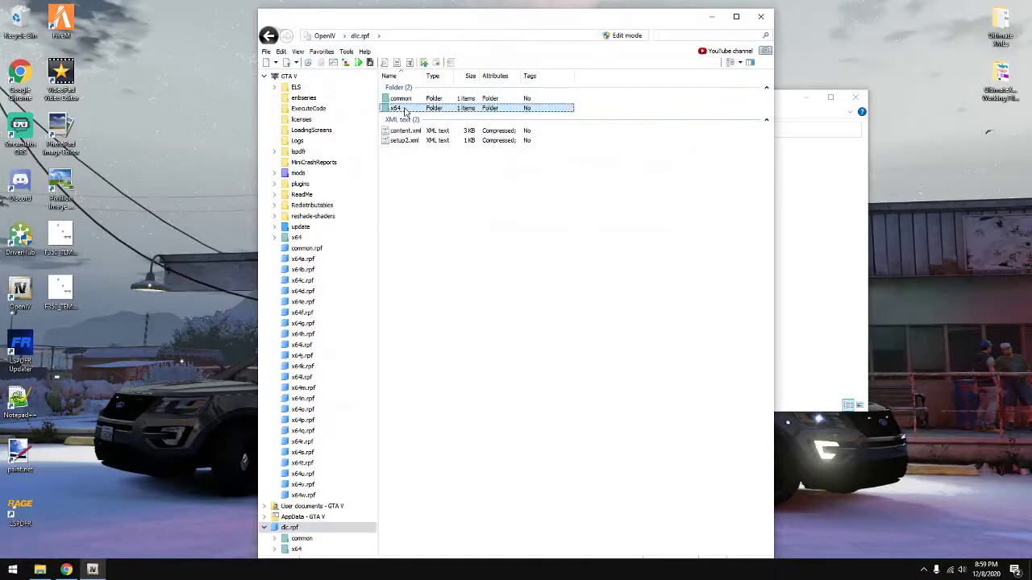
double_click(406, 110)
double_click(396, 98)
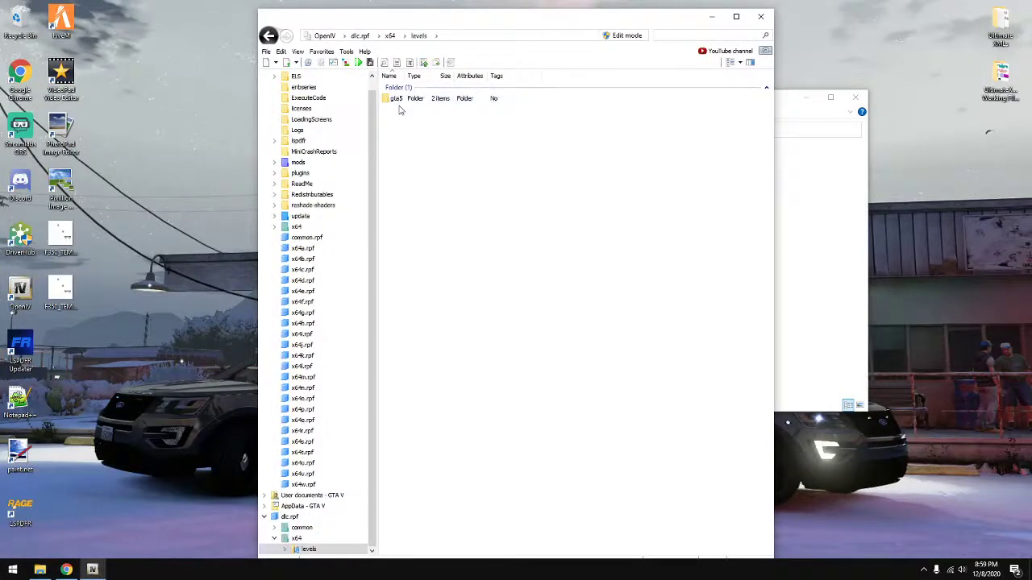
double_click(397, 99)
double_click(401, 108)
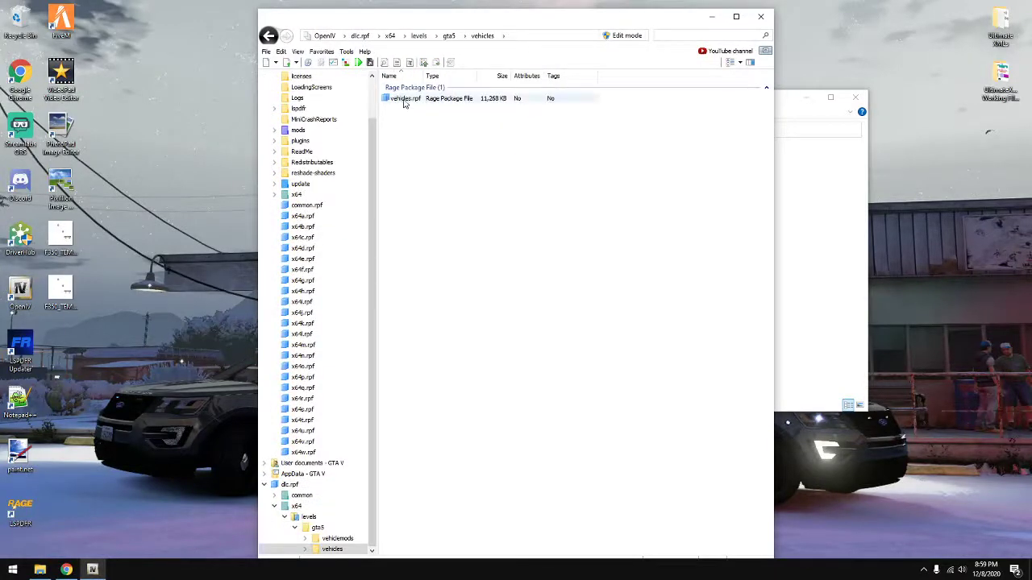
double_click(405, 99)
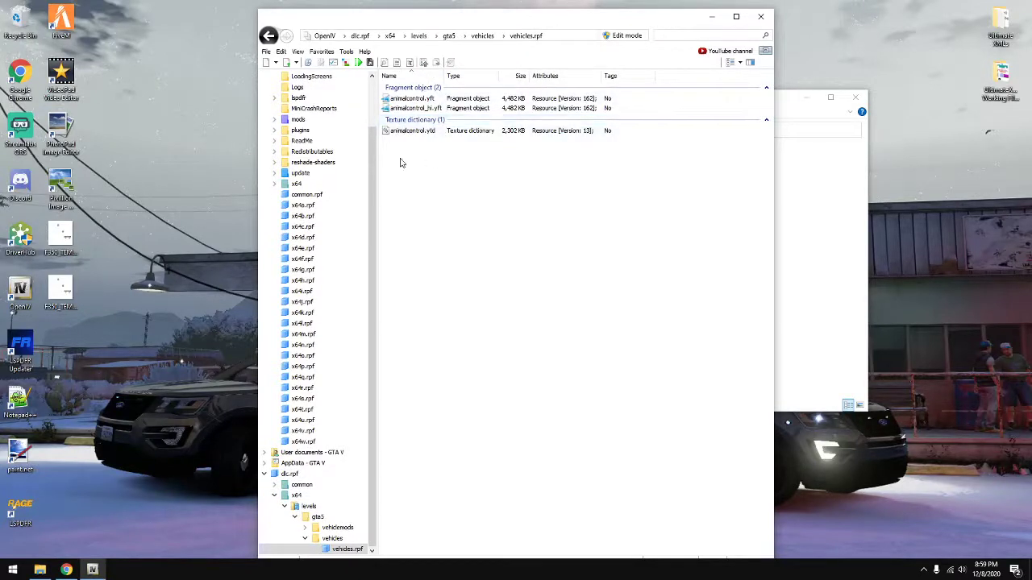
Step: Examine the current truck livery on the animalcontrol.yft model from several angles and close the model viewer
click(412, 98)
double_click(413, 98)
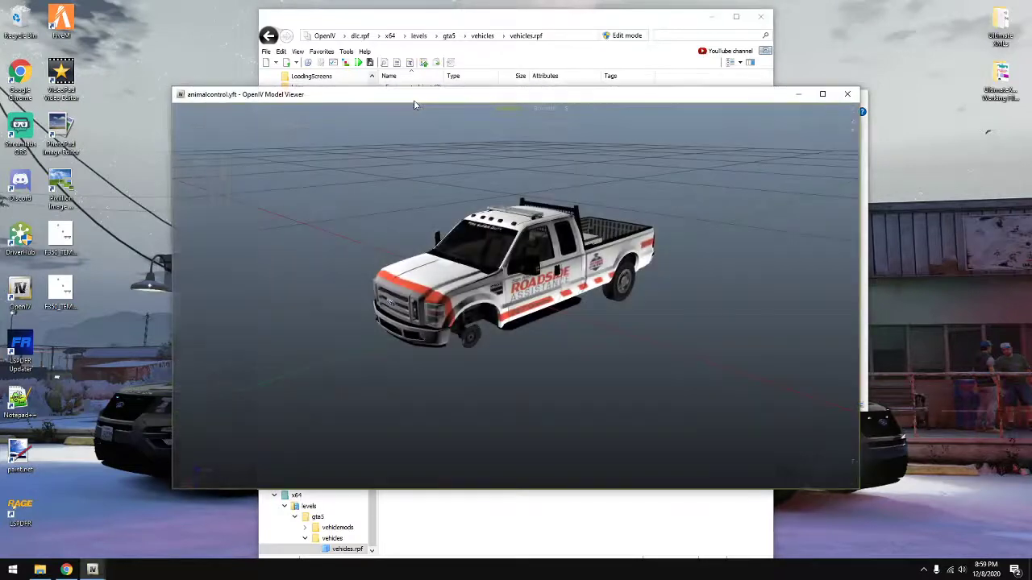
drag(532, 316, 464, 262)
scroll(398, 254, up, 5)
scroll(399, 253, down, 5)
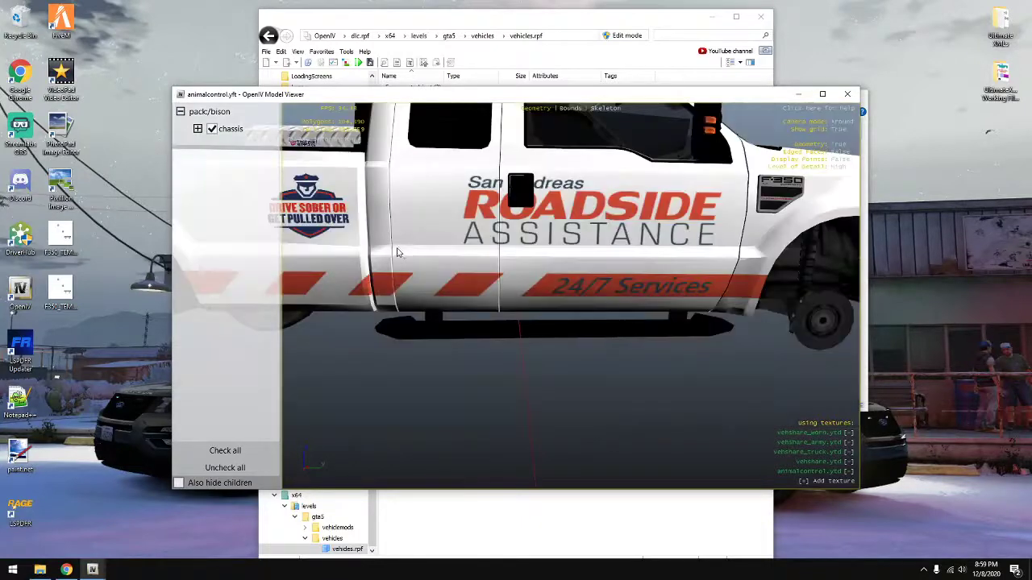
drag(400, 252, 449, 250)
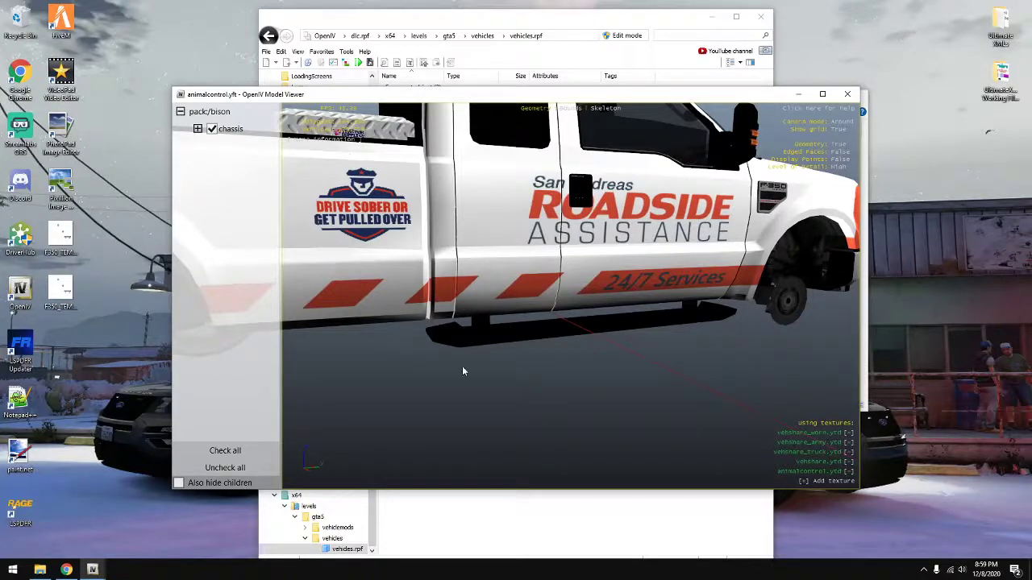
scroll(523, 215, down, 5)
drag(516, 242, 806, 230)
click(847, 94)
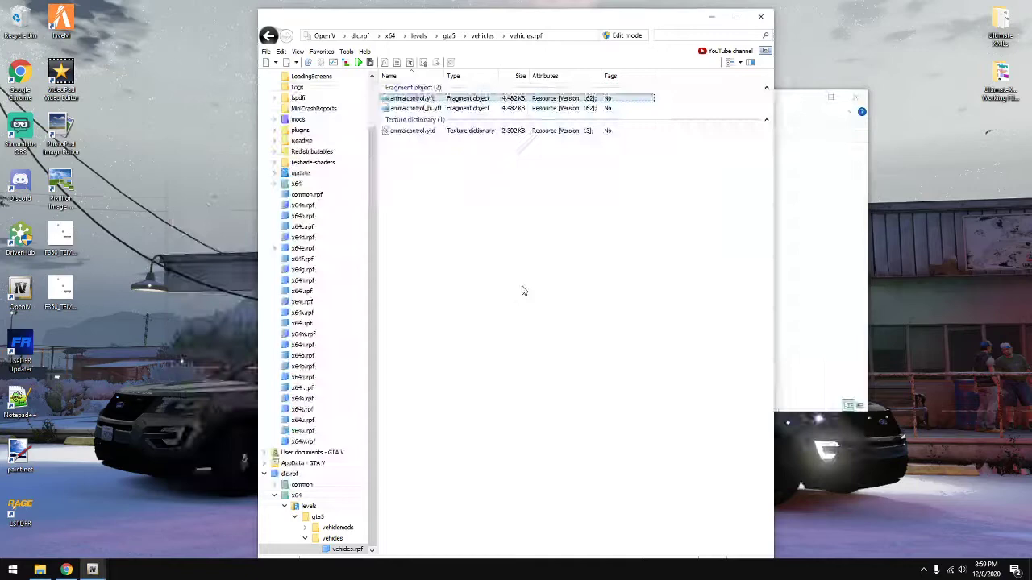
Step: Open the animalcontrol.ytd texture dictionary and select the template texture
double_click(418, 133)
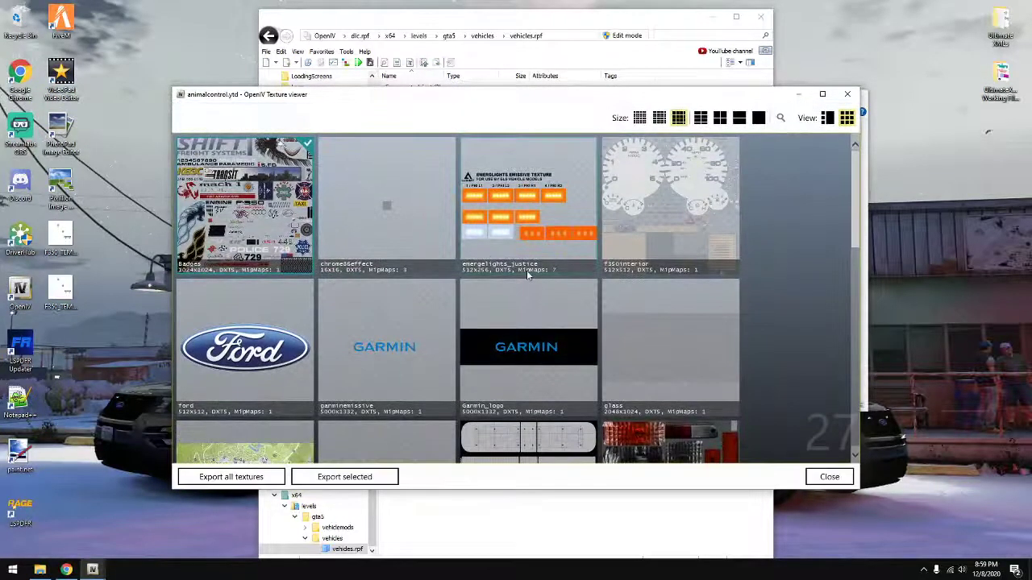
scroll(527, 270, down, 3)
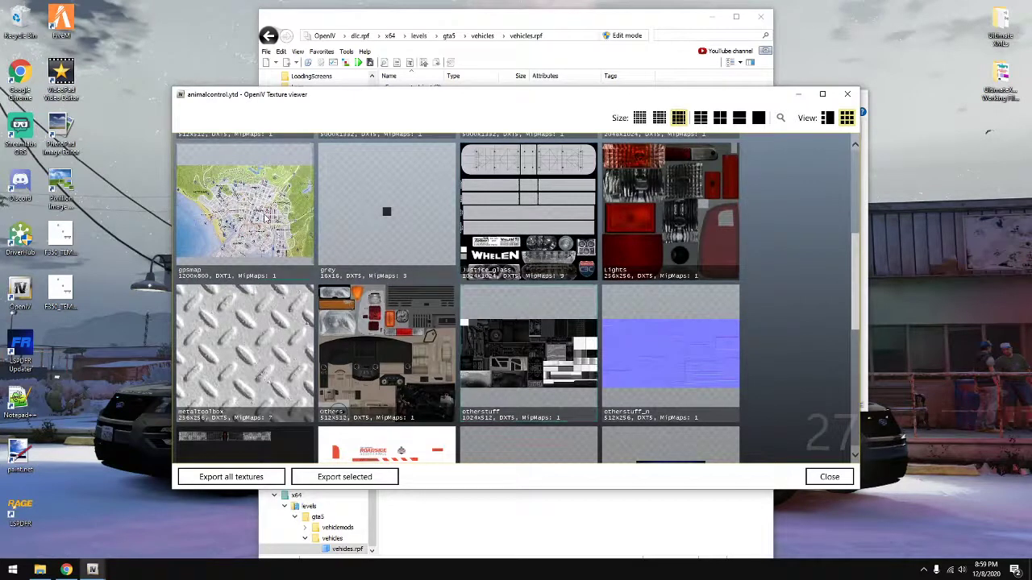
scroll(446, 281, down, 3)
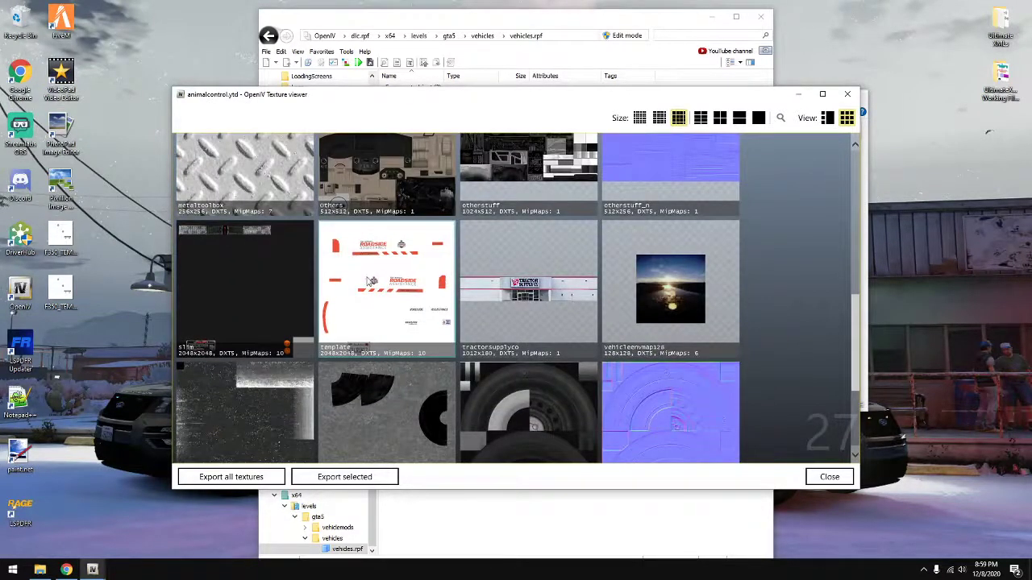
click(369, 281)
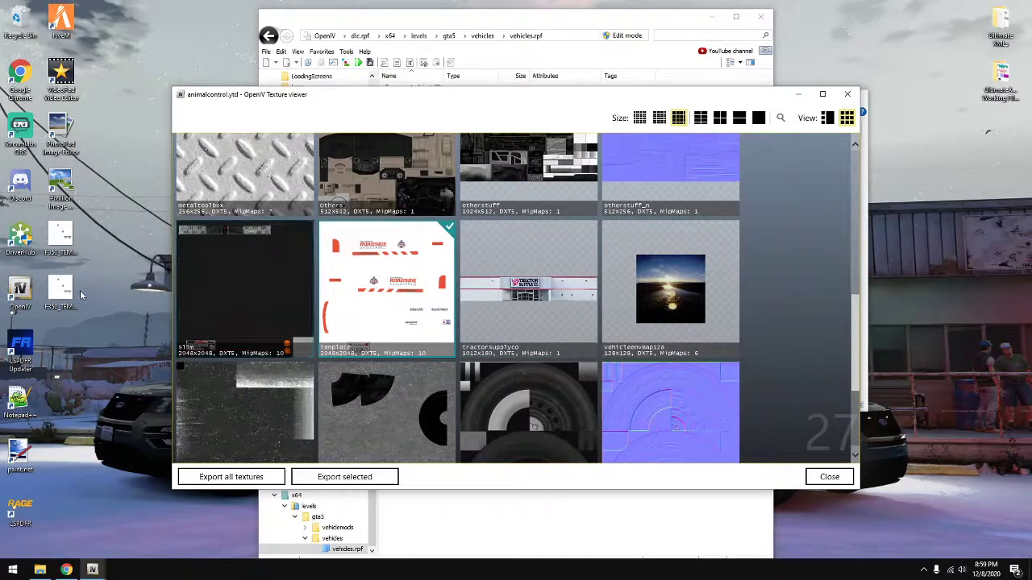
Step: Rename the F350_TEMPLATE1.dds file on the desktop to template.dds
click(61, 236)
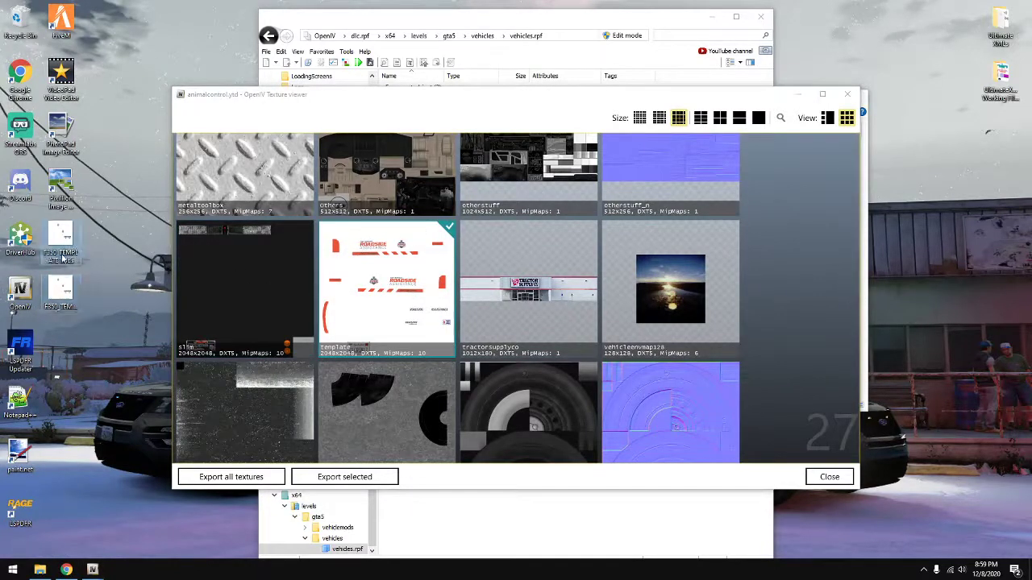
click(62, 257)
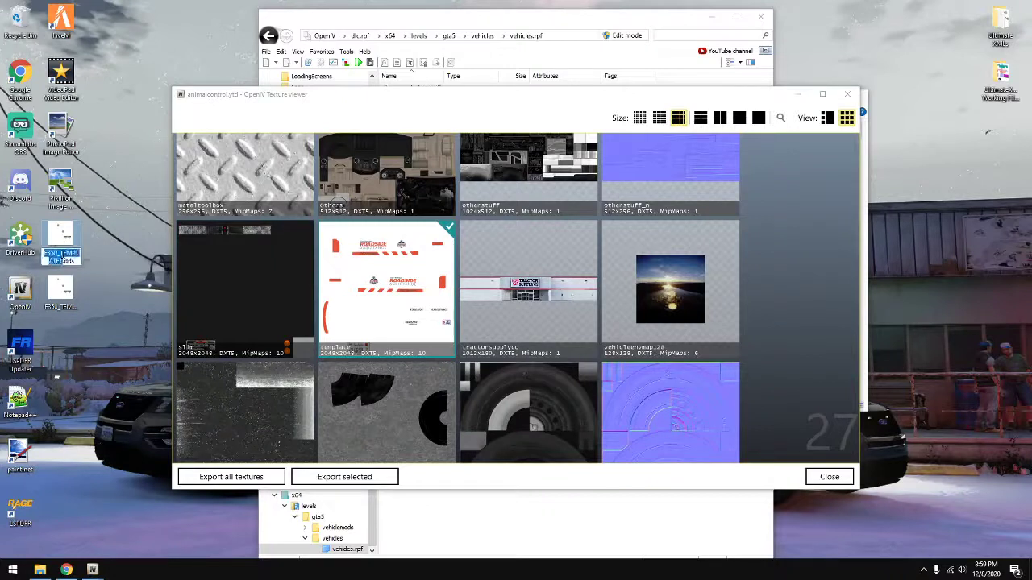
text(temp)
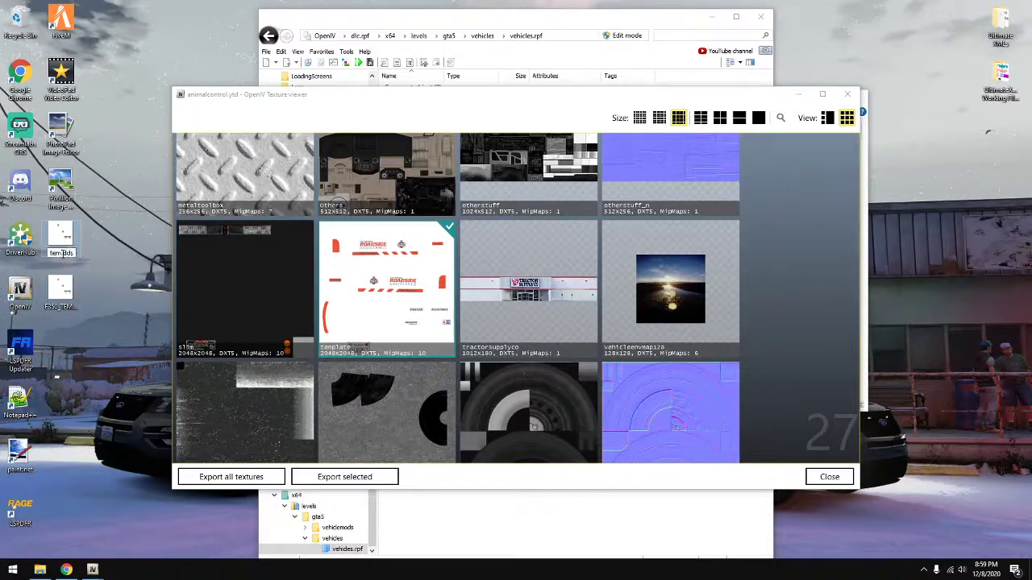
text(late)
key(Return)
Step: Close the texture viewer, enable OpenIV's edit mode and reopen the animalcontrol.ytd texture dictionary for editing
click(848, 95)
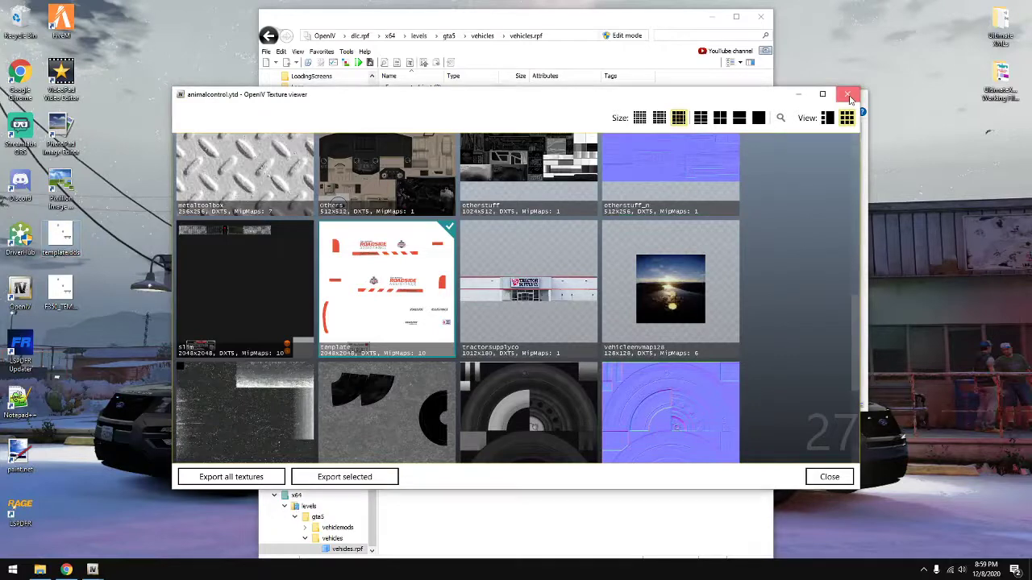
click(849, 96)
click(620, 37)
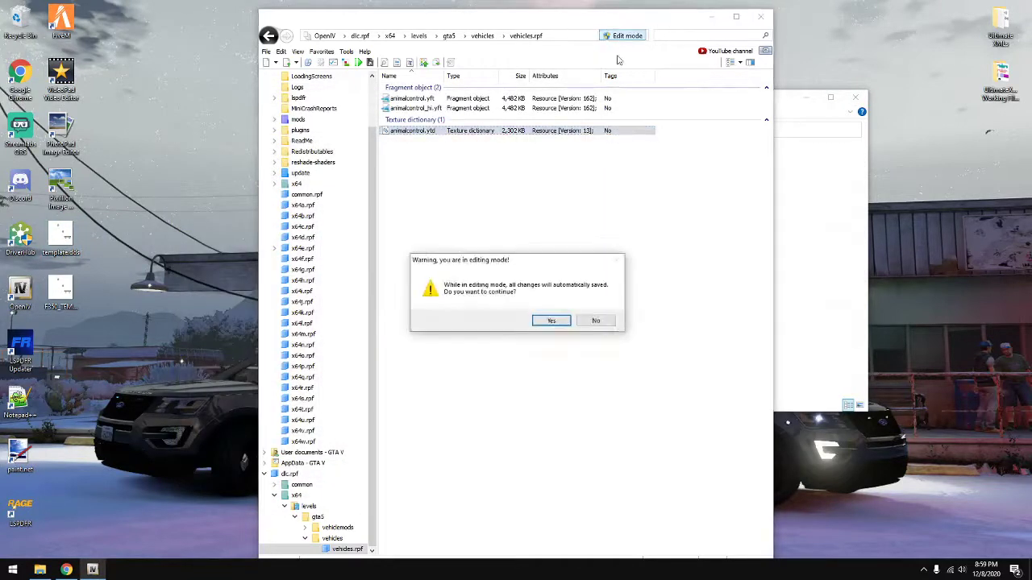
click(552, 321)
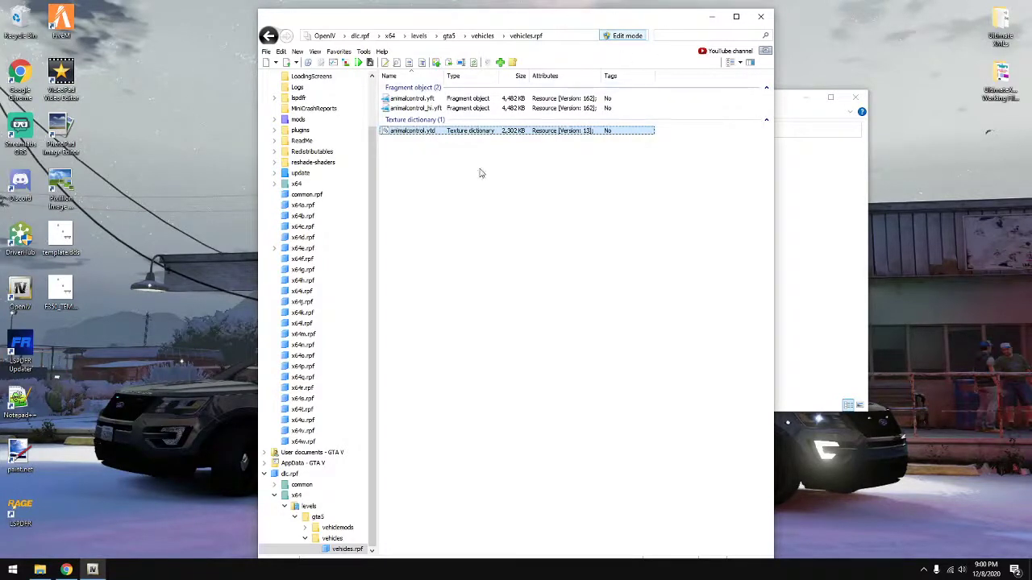
double_click(423, 135)
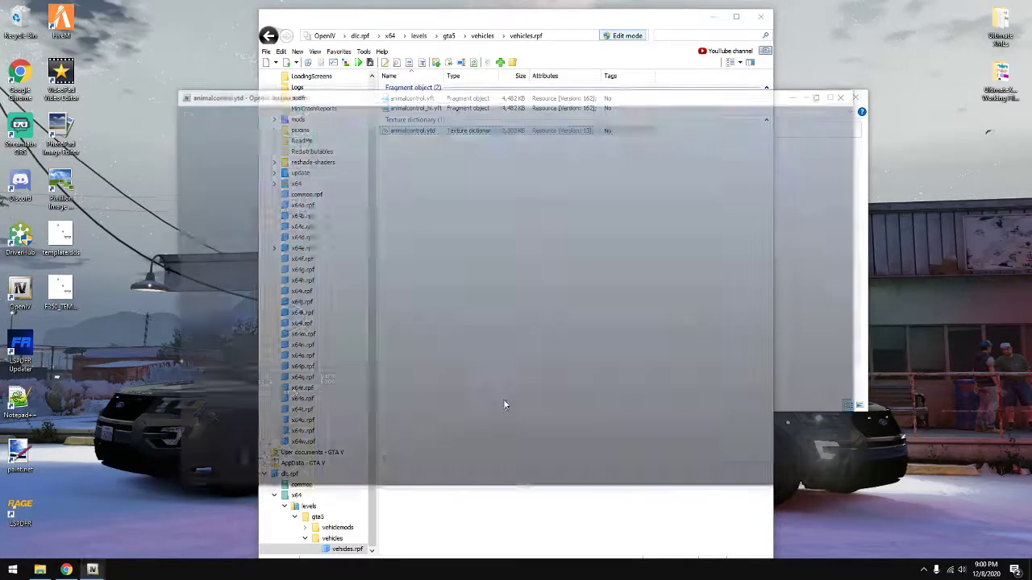
Step: Replace the template texture in animalcontrol.ytd with template.dds from the desktop and save the texture dictionary
scroll(363, 376, down, 2)
scroll(363, 379, down, 3)
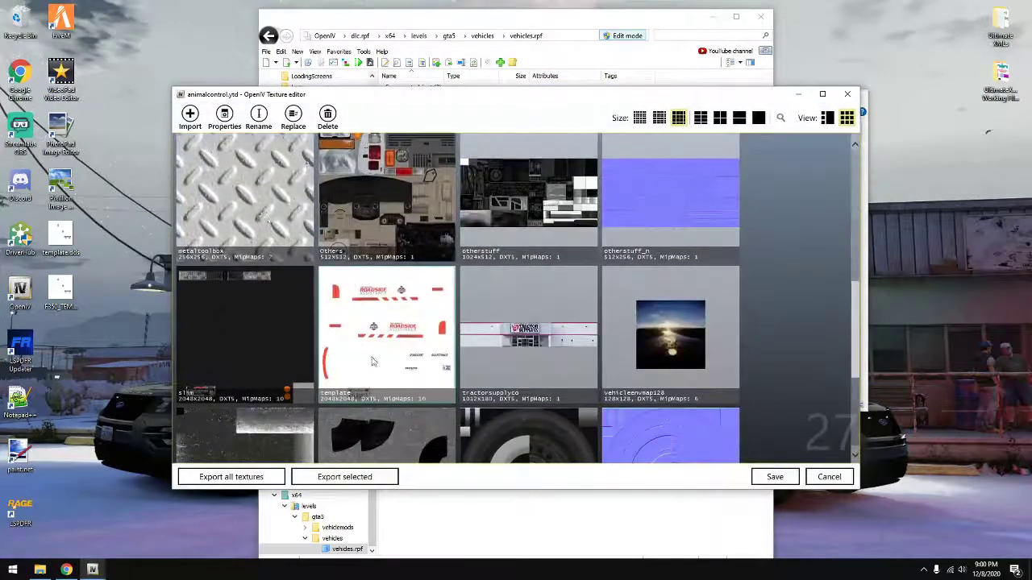
click(376, 347)
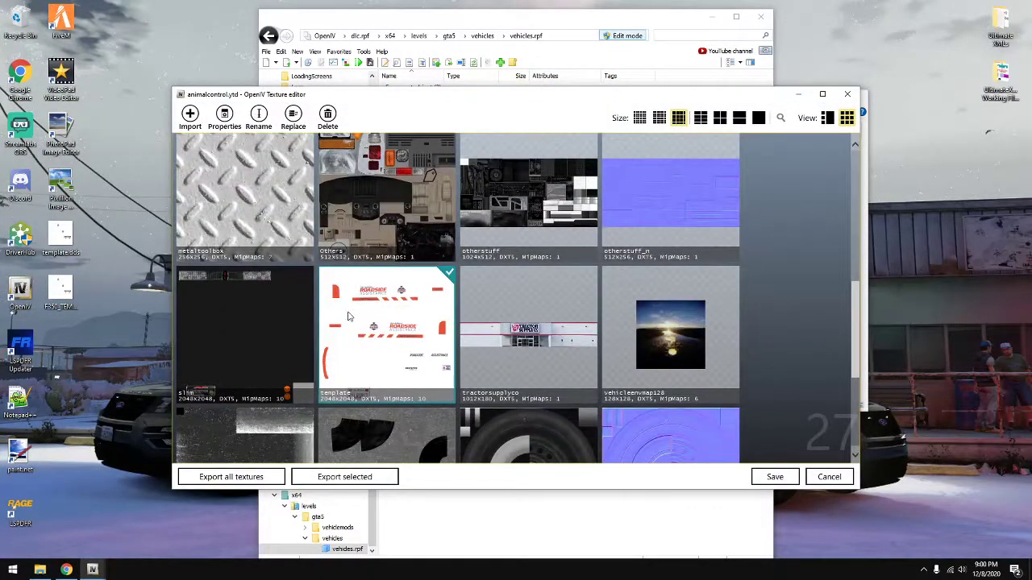
click(295, 117)
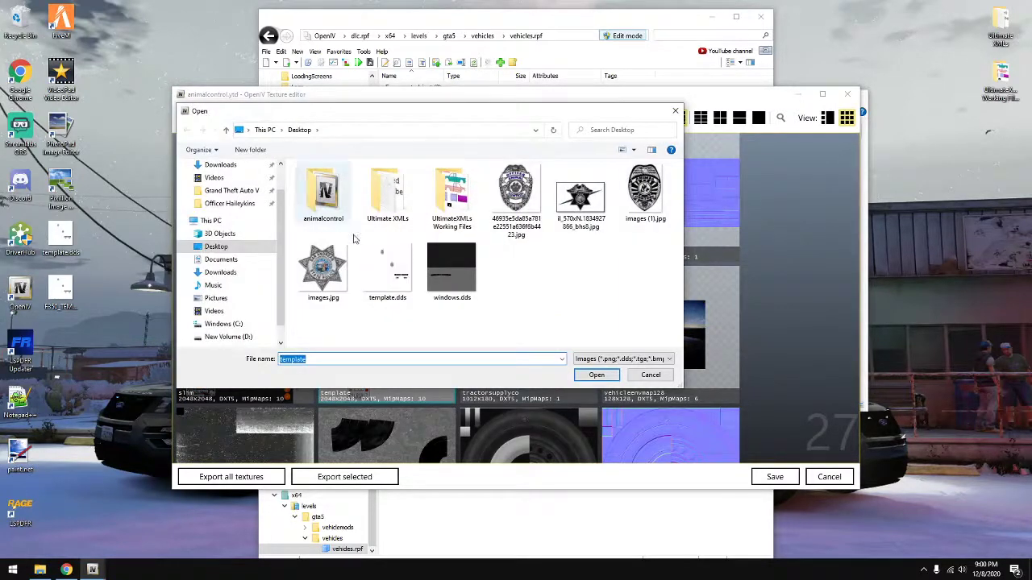
click(394, 271)
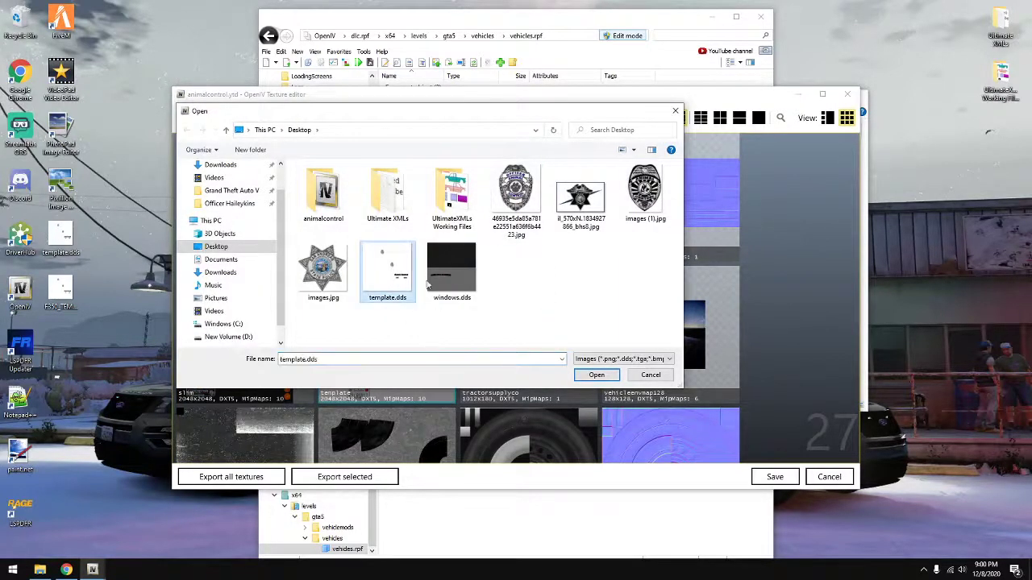
click(597, 375)
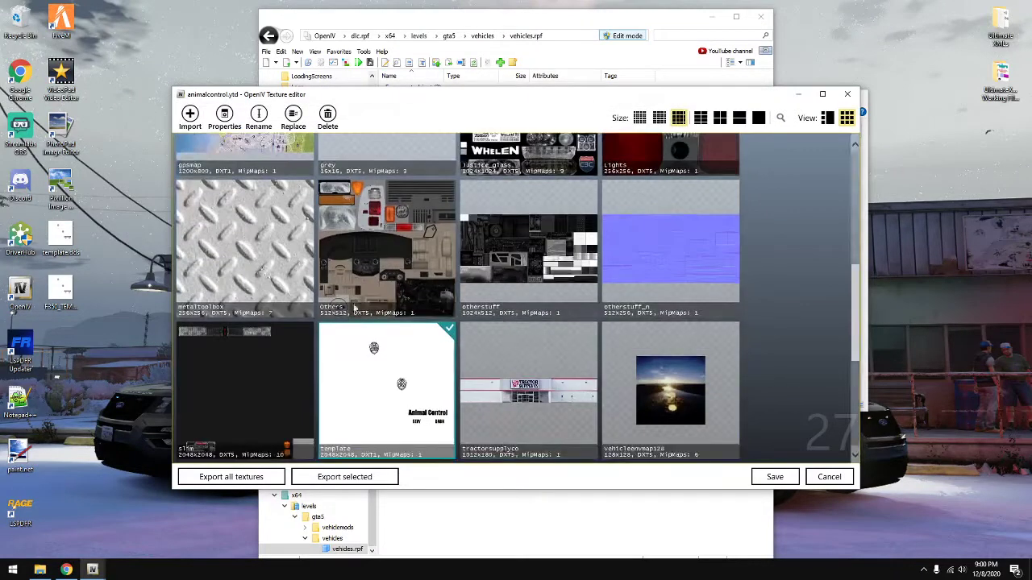
scroll(414, 301, down, 2)
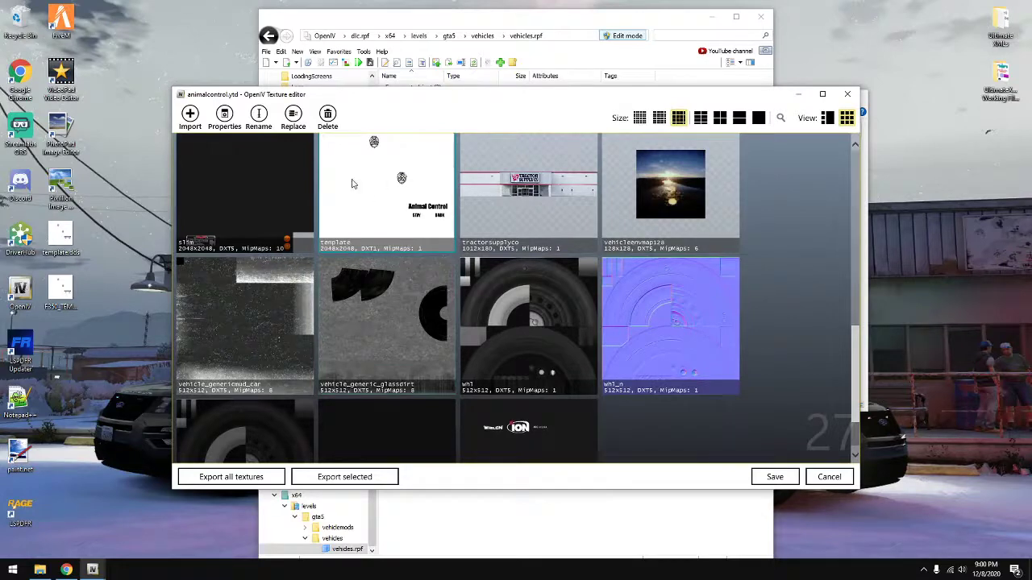
scroll(574, 390, up, 3)
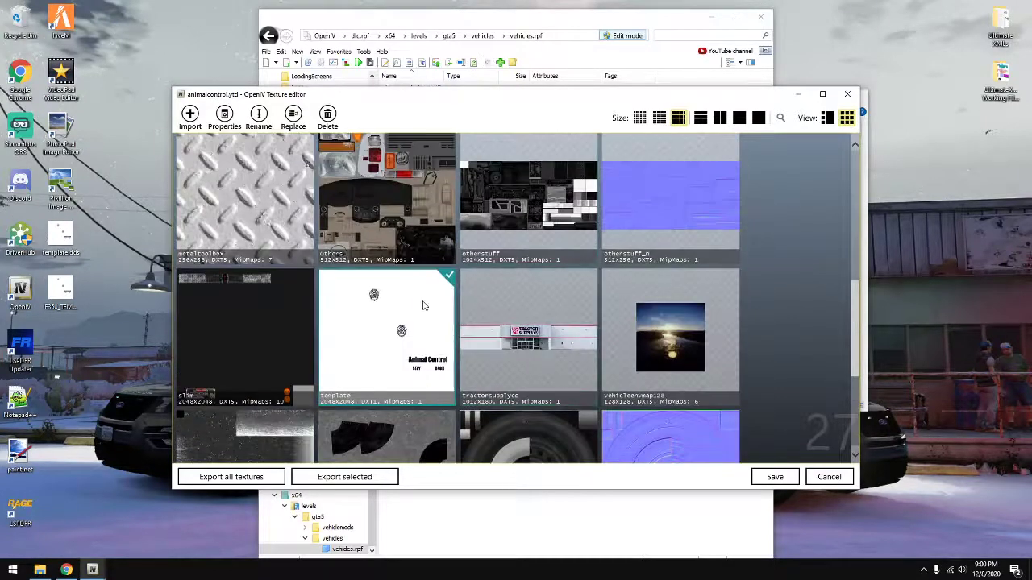
click(771, 477)
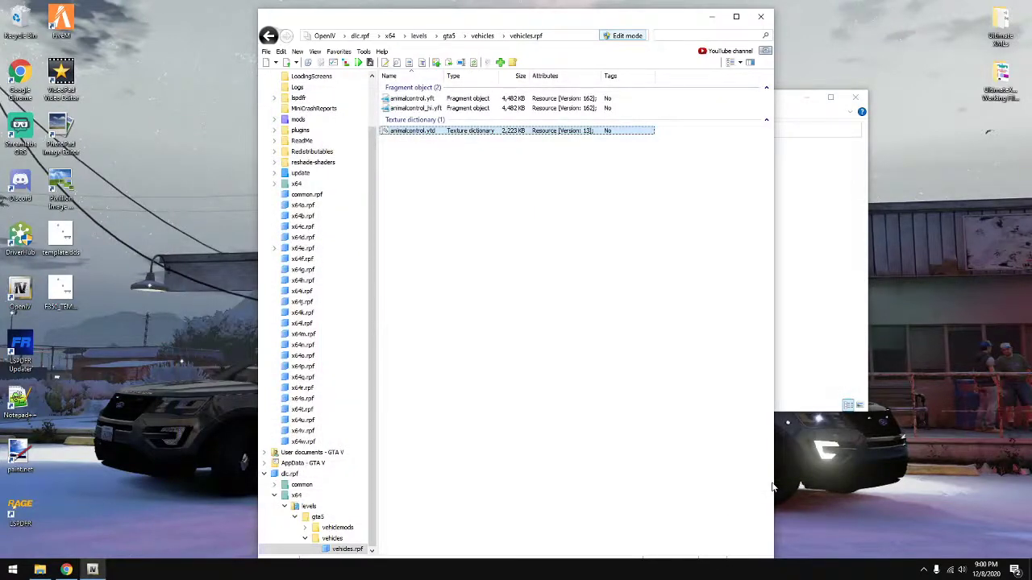
click(467, 303)
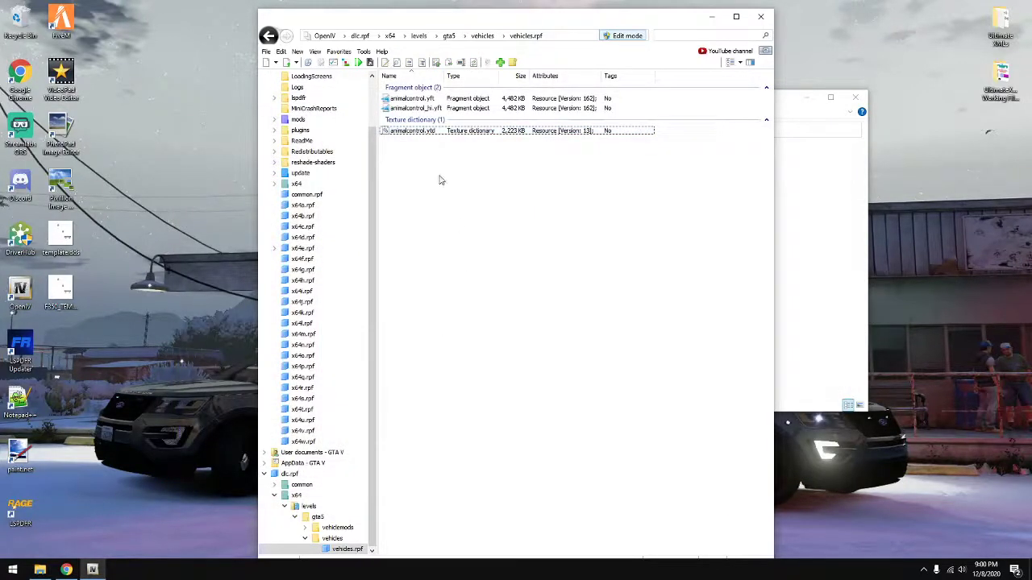
Step: Inspect the new livery on the animalcontrol.yft model from the side and the rear, and close the model viewer
double_click(413, 99)
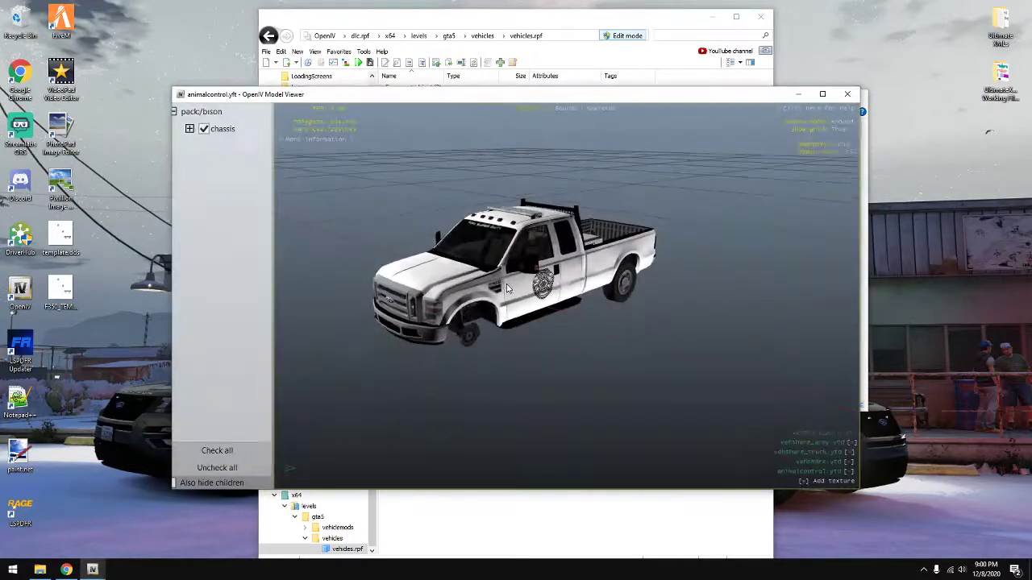
drag(507, 289, 626, 256)
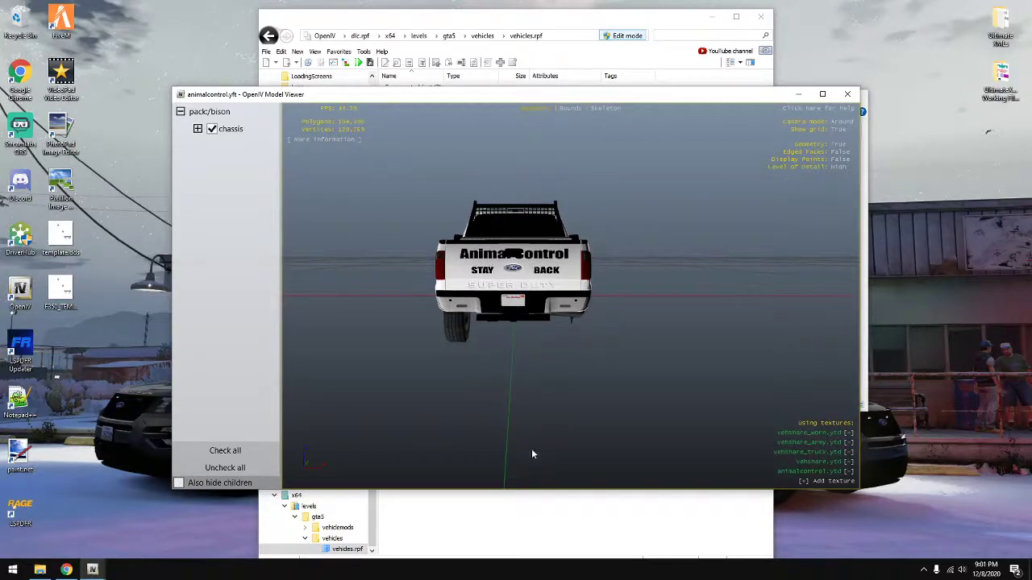
click(848, 95)
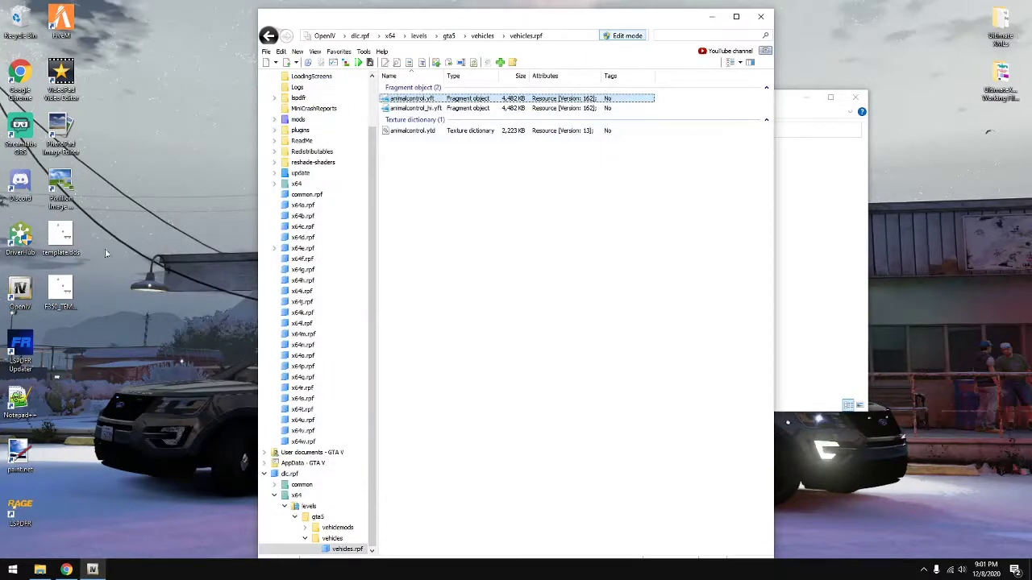
Step: Open the F350_TEMPLATE1.pdn project from the desktop in paint.net
click(72, 300)
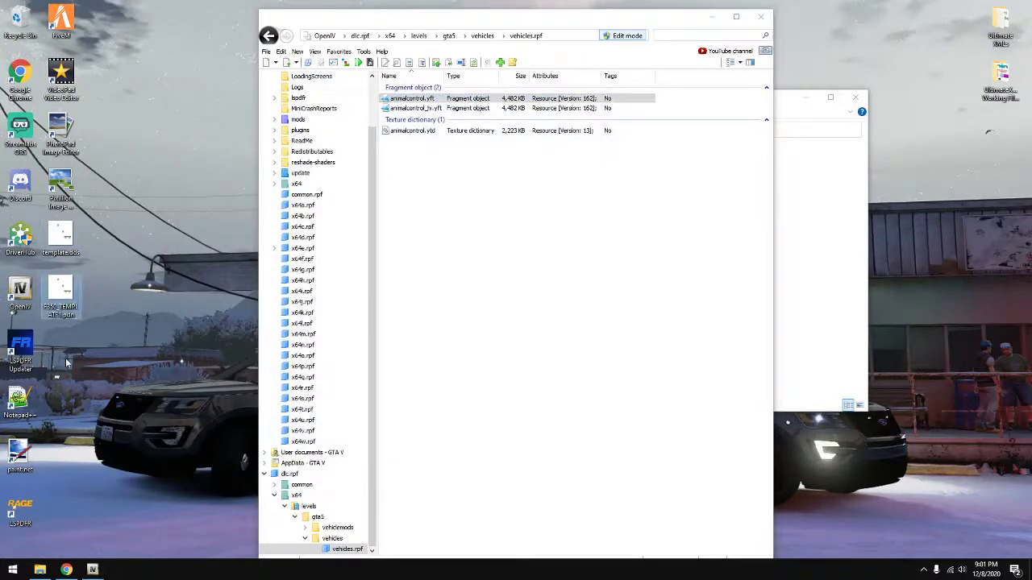
double_click(63, 292)
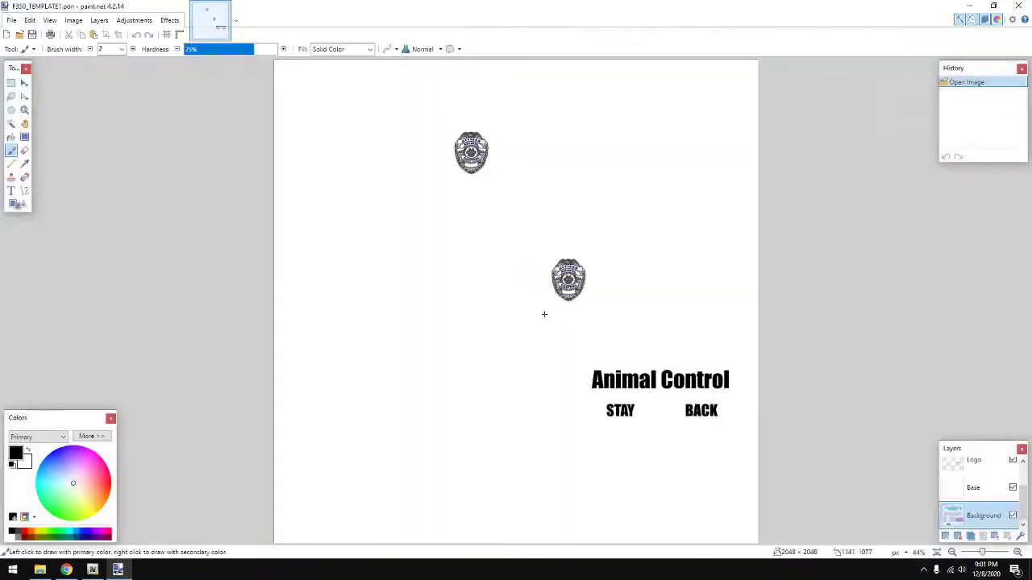
click(658, 376)
scroll(983, 487, up, 2)
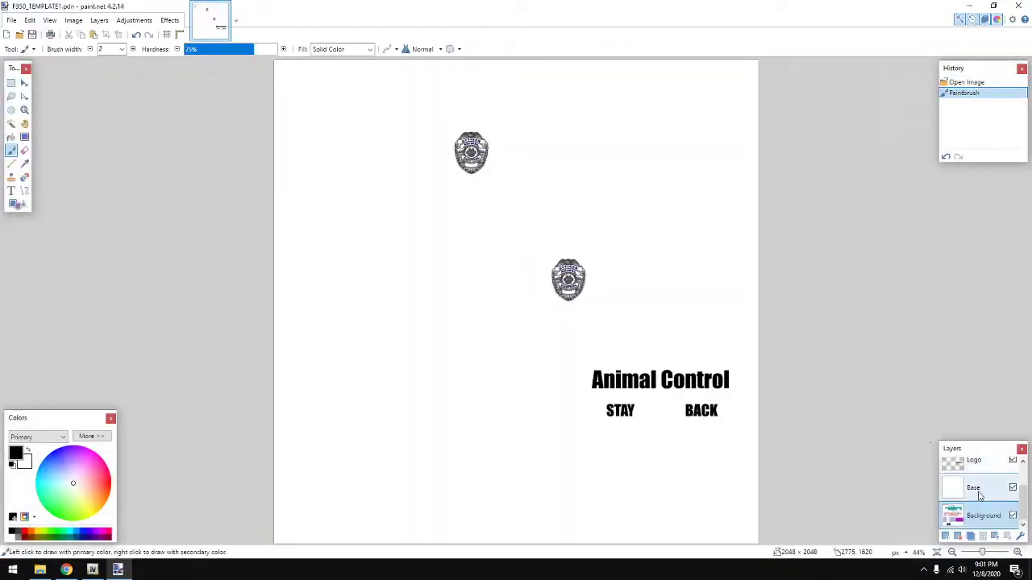
click(988, 500)
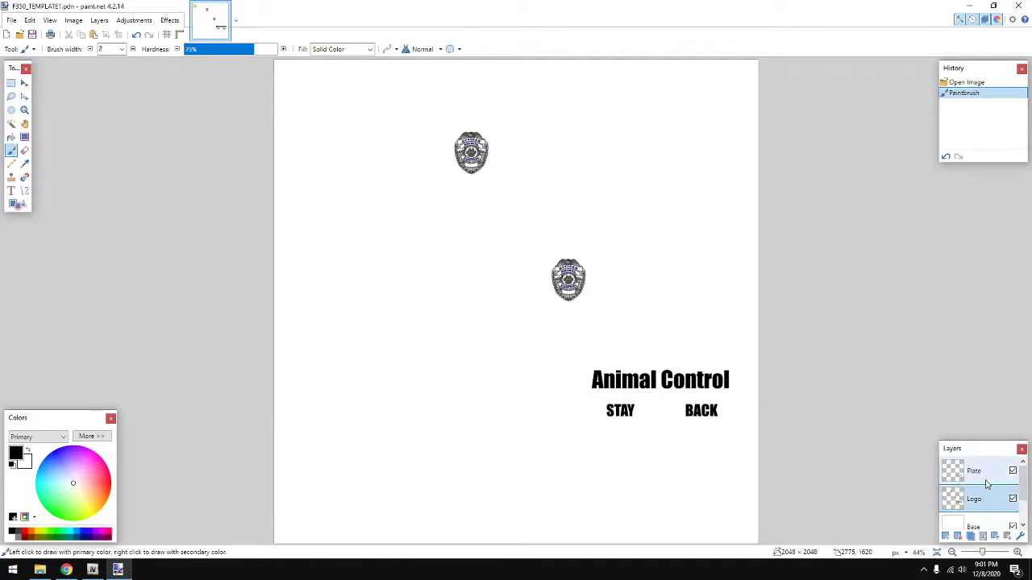
click(983, 476)
double_click(981, 500)
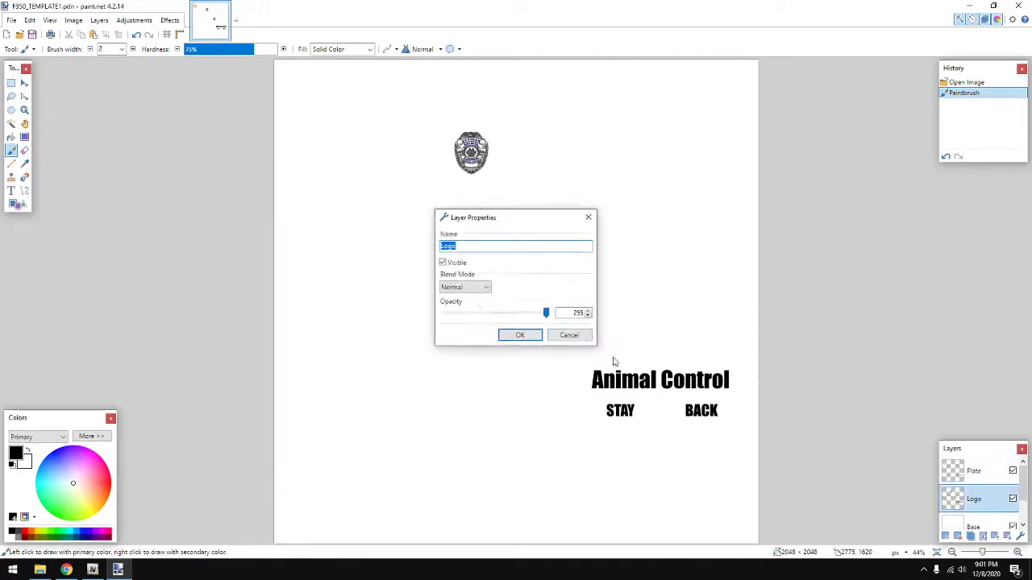
click(563, 333)
click(667, 380)
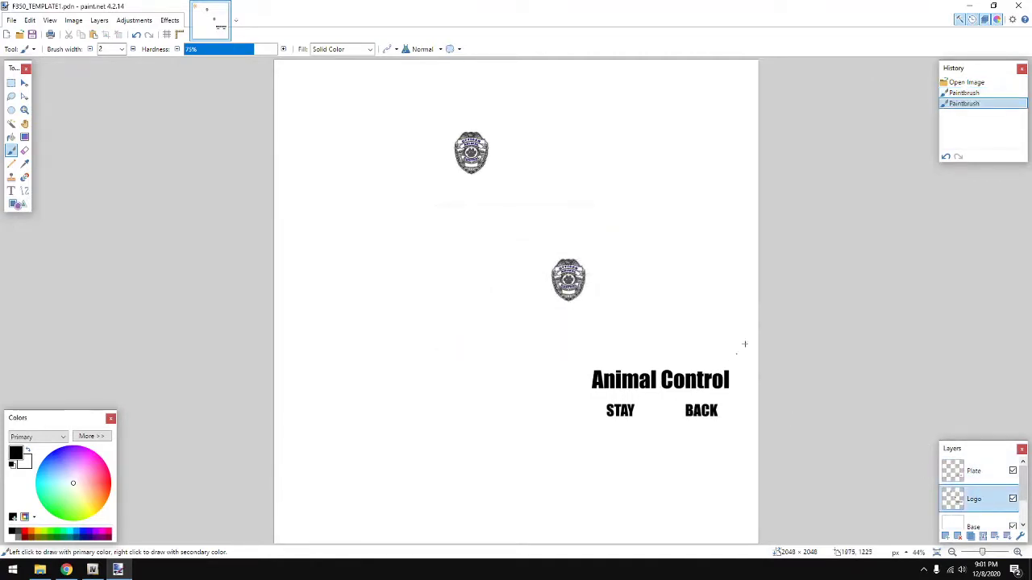
key(ctrl+z)
key(ctrl+z)
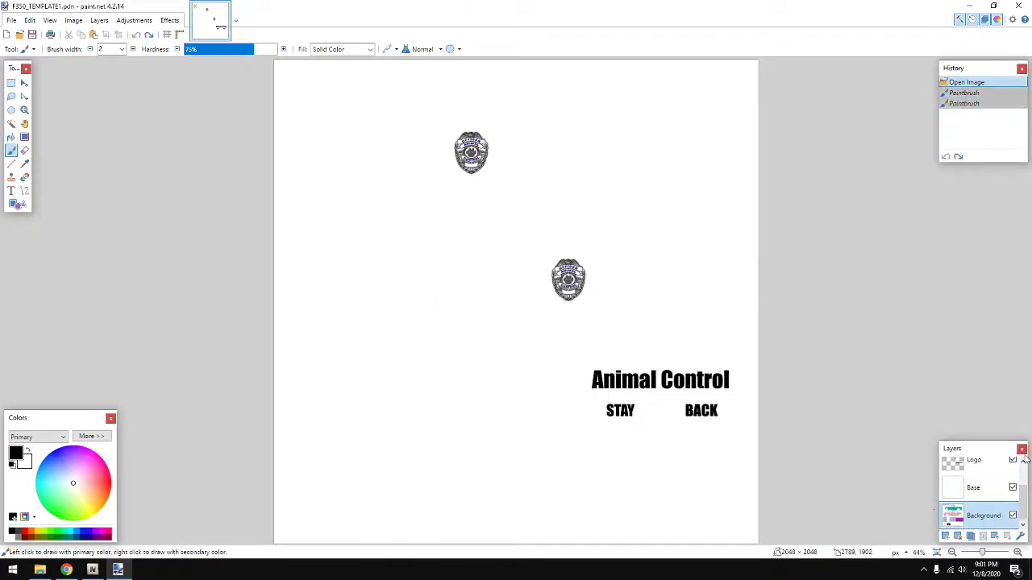
Step: On the Logo layer, cut and paste the word "Animal" and move it about 38 pixels left, away from "Control"
click(975, 462)
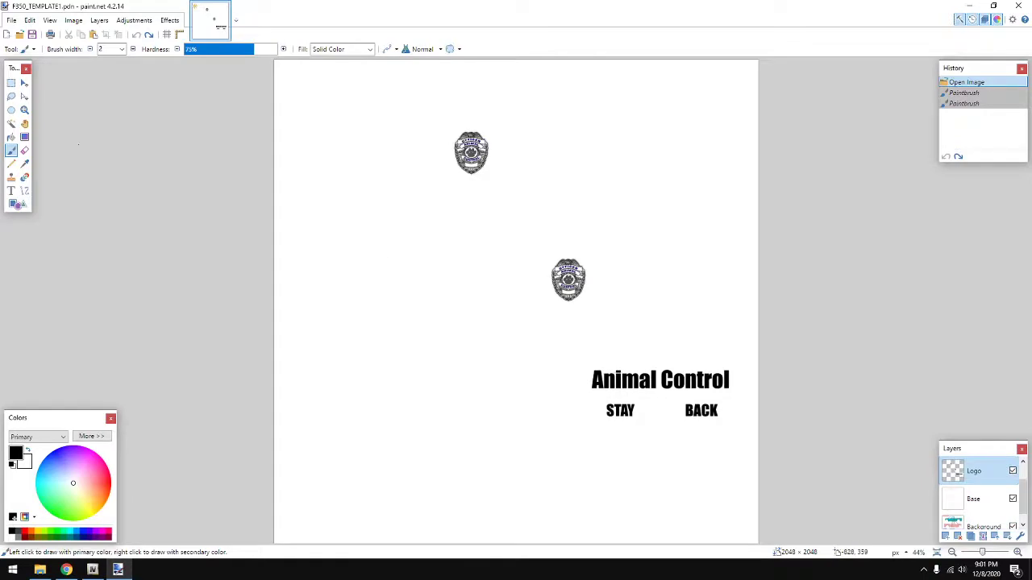
click(11, 191)
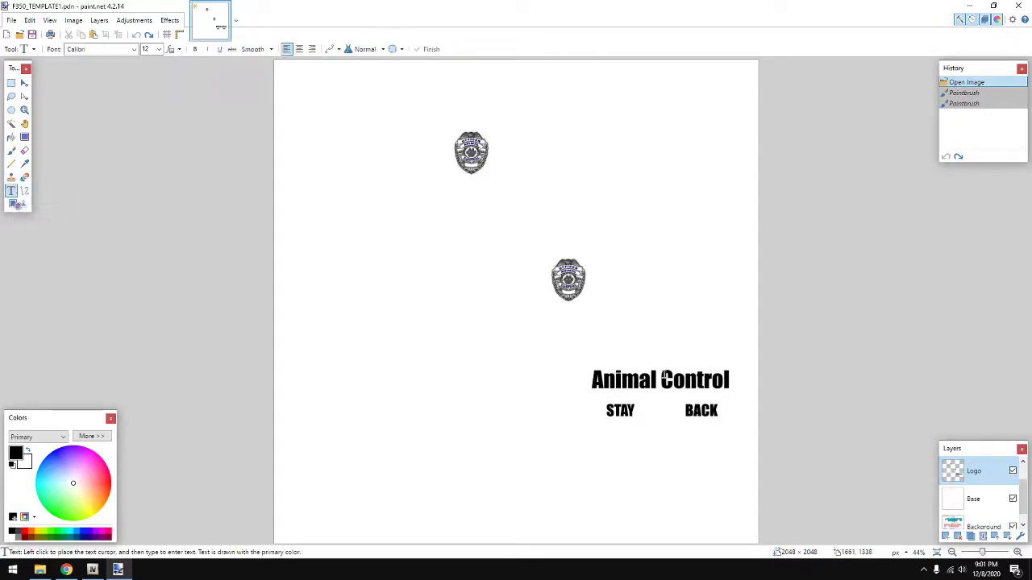
click(11, 84)
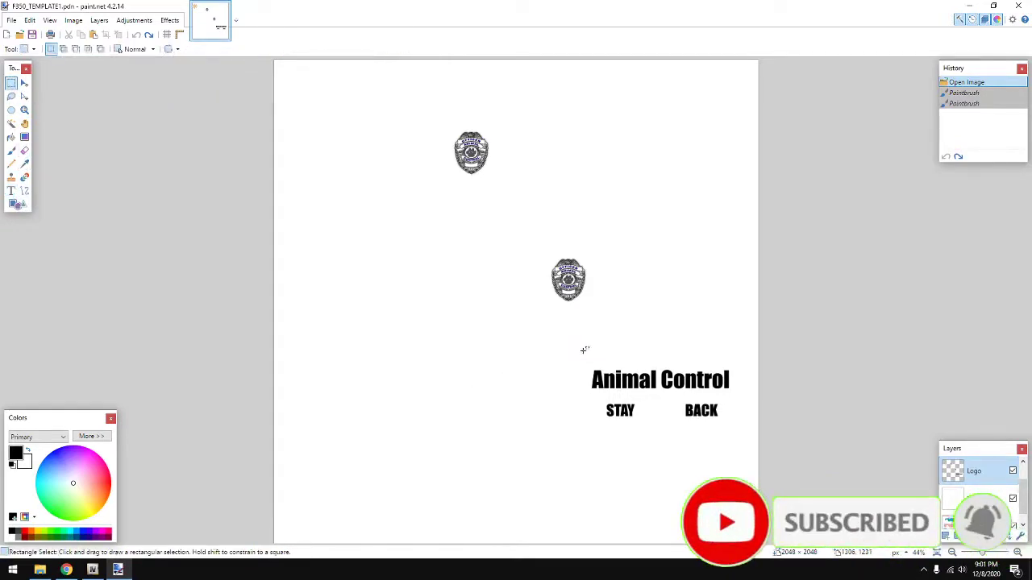
drag(588, 364, 659, 394)
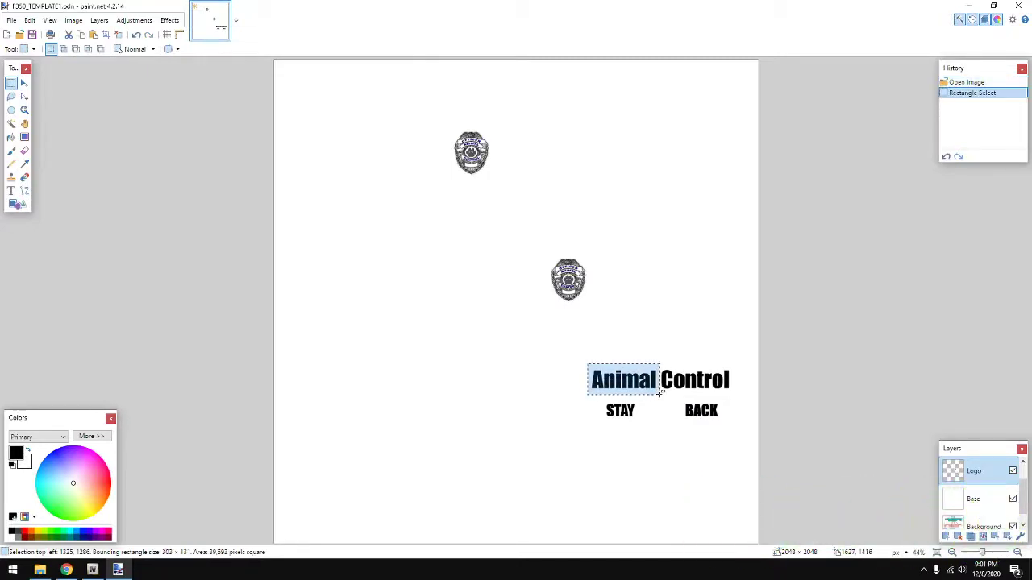
key(ctrl+x)
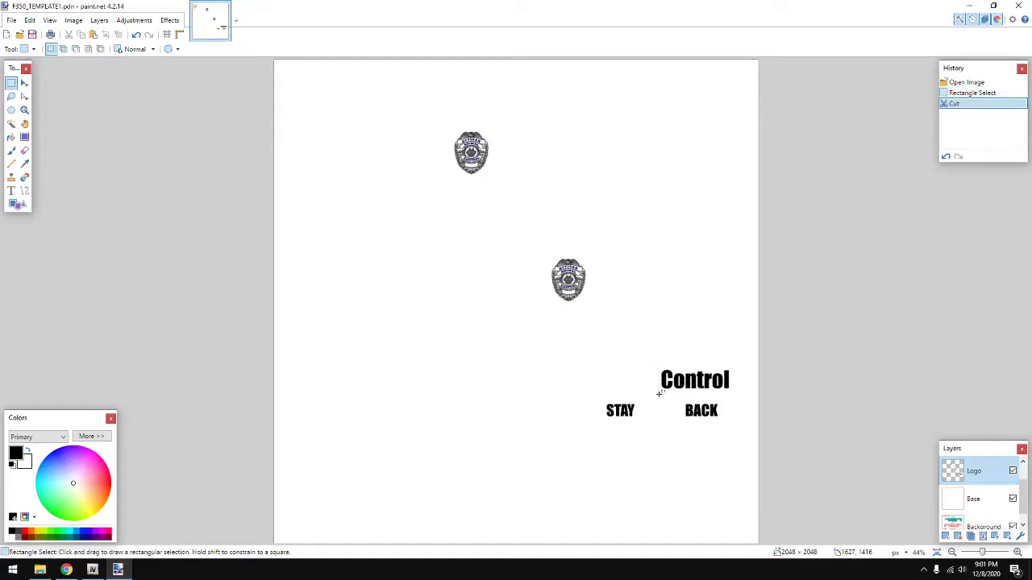
key(ctrl+v)
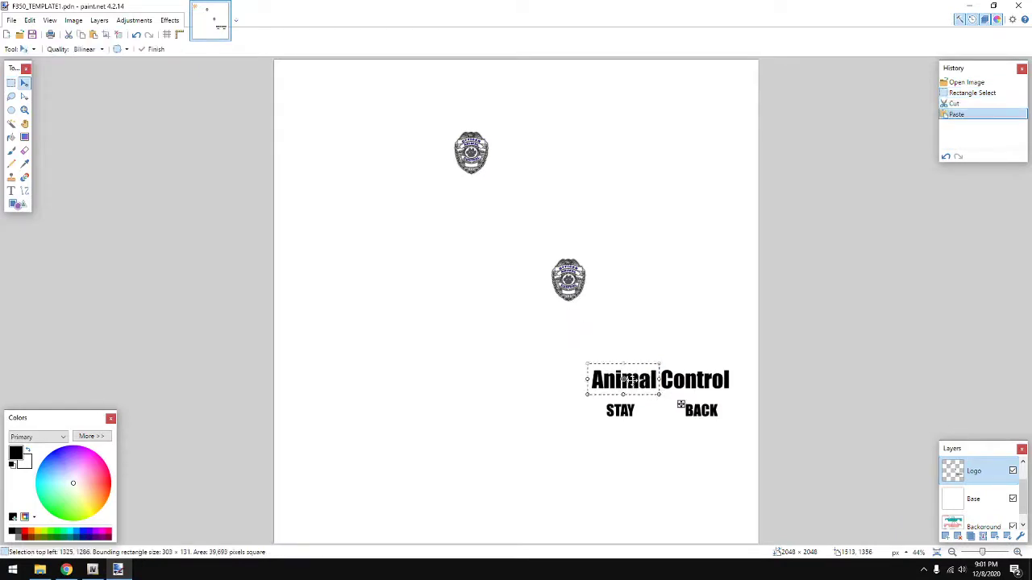
drag(631, 380, 622, 379)
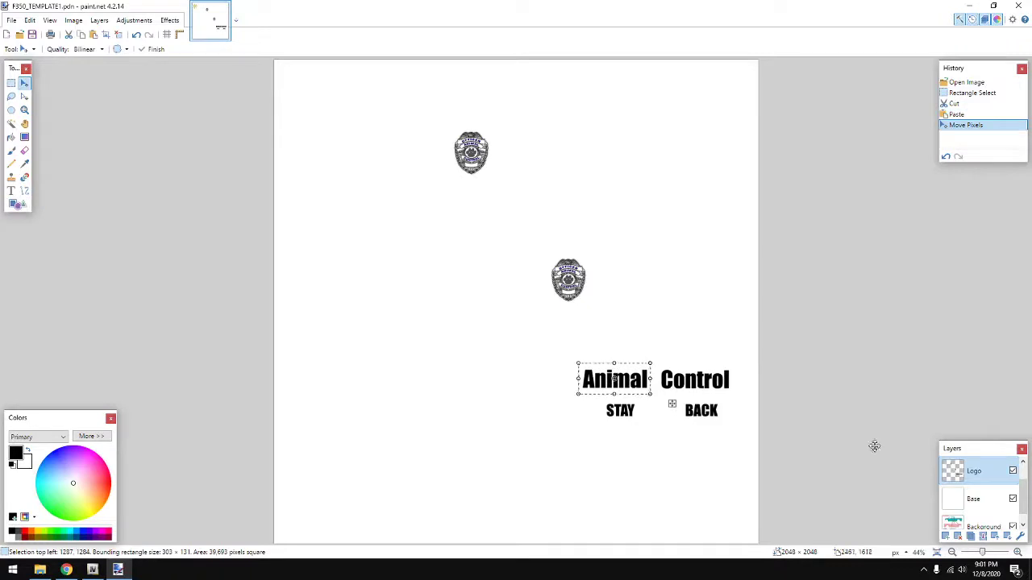
Step: Hide the Base layer, nudge "Animal" about 9 pixels further left on the tailgate template and deselect it
click(1013, 498)
drag(625, 382, 622, 382)
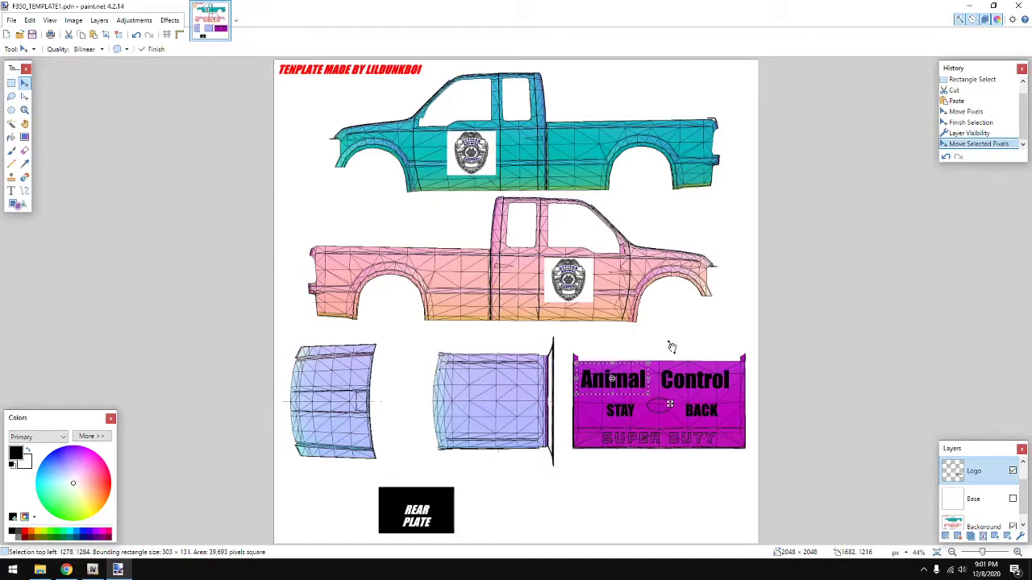
key(ctrl+d)
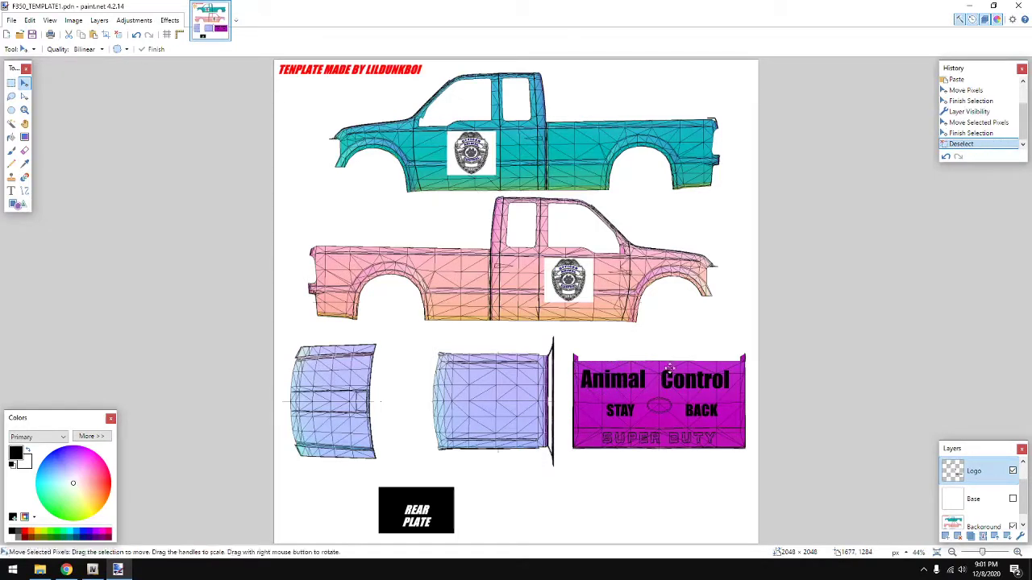
Step: Cut and paste the word "Control" on the Logo layer, move it right so its selection starts at about 1651, 1288, and save the project
click(11, 83)
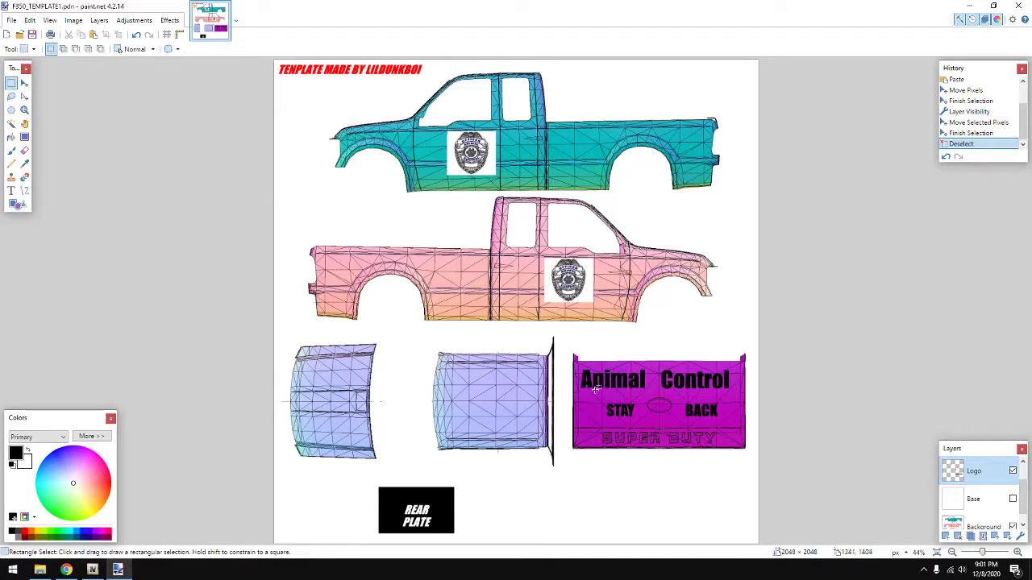
drag(657, 367, 699, 380)
click(673, 365)
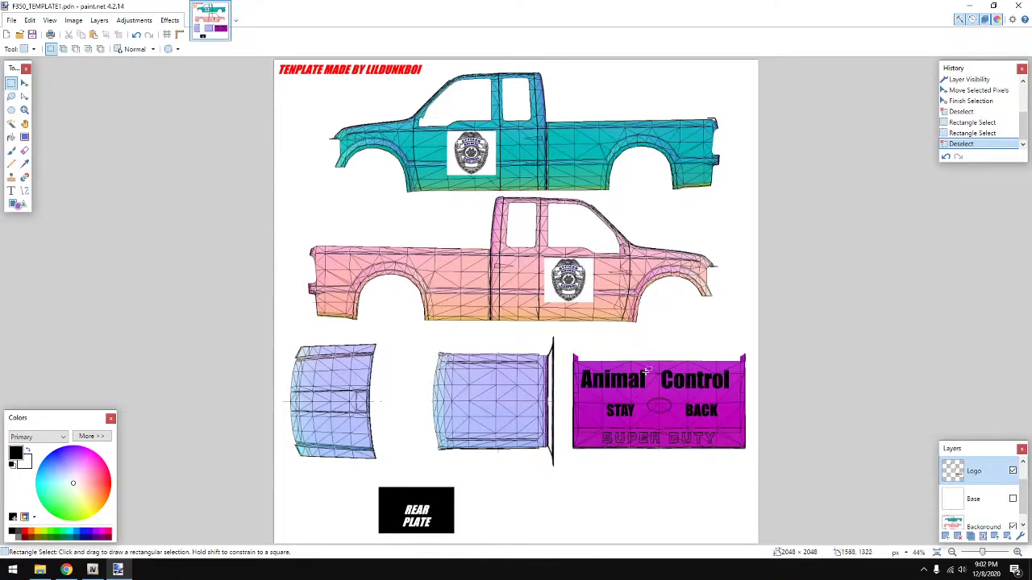
drag(657, 364, 732, 394)
click(687, 379)
key(ctrl+x)
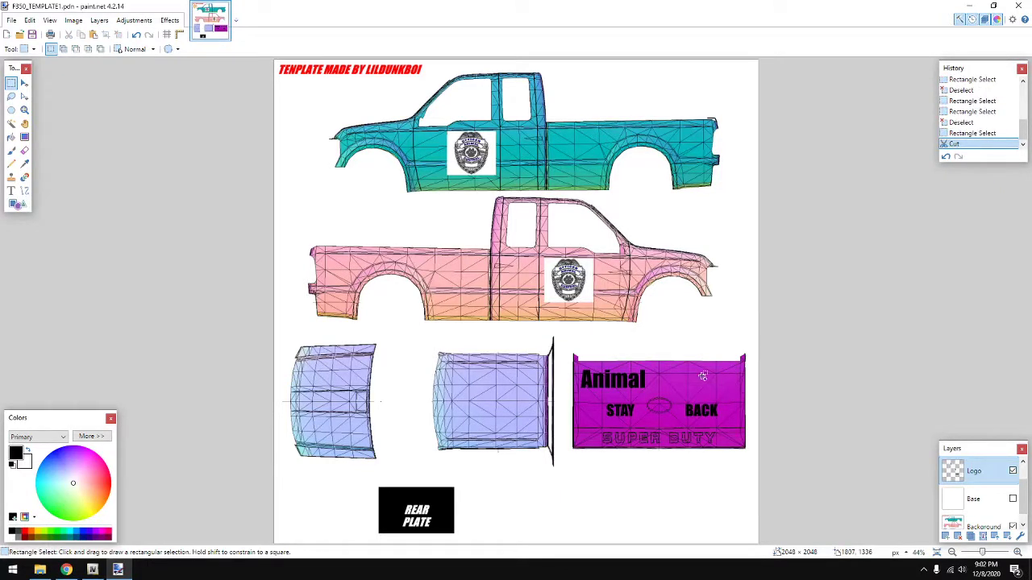
key(ctrl+v)
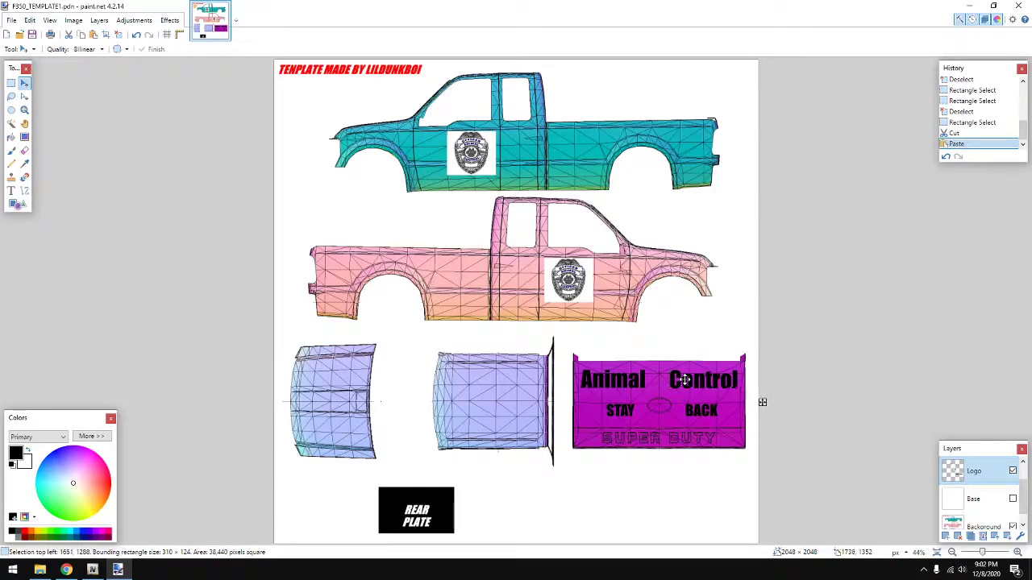
drag(684, 379, 686, 379)
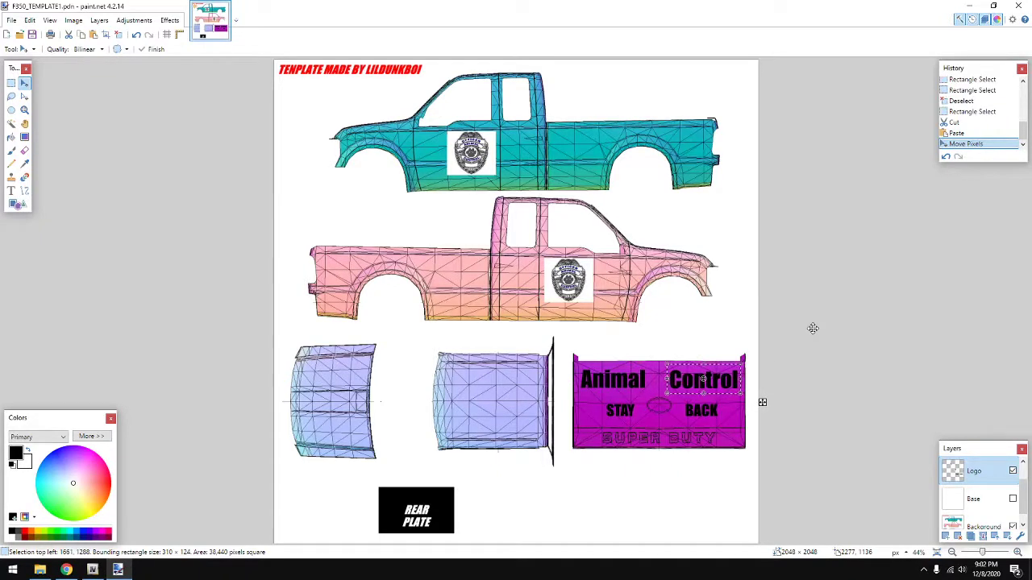
click(32, 36)
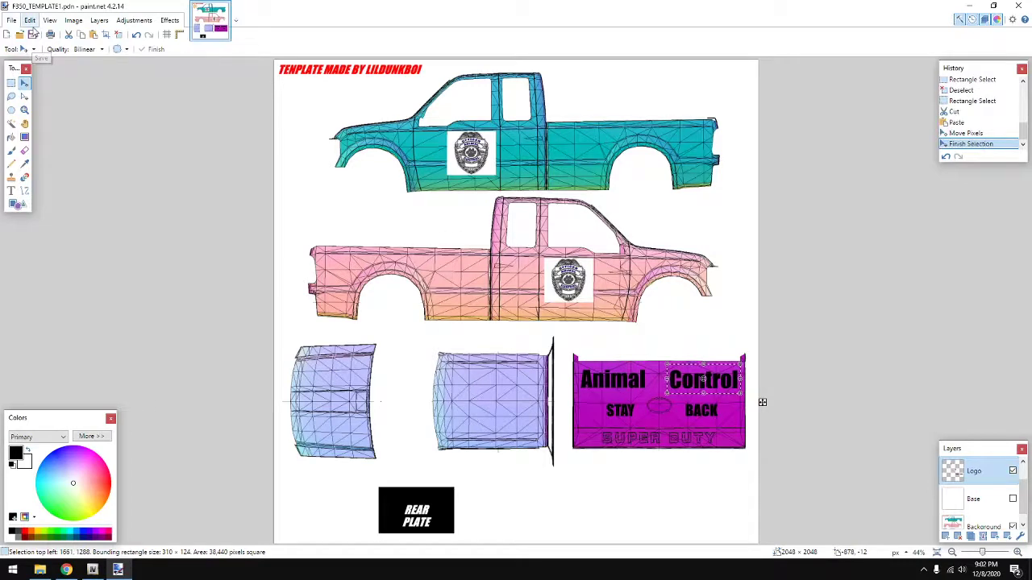
click(11, 20)
click(34, 104)
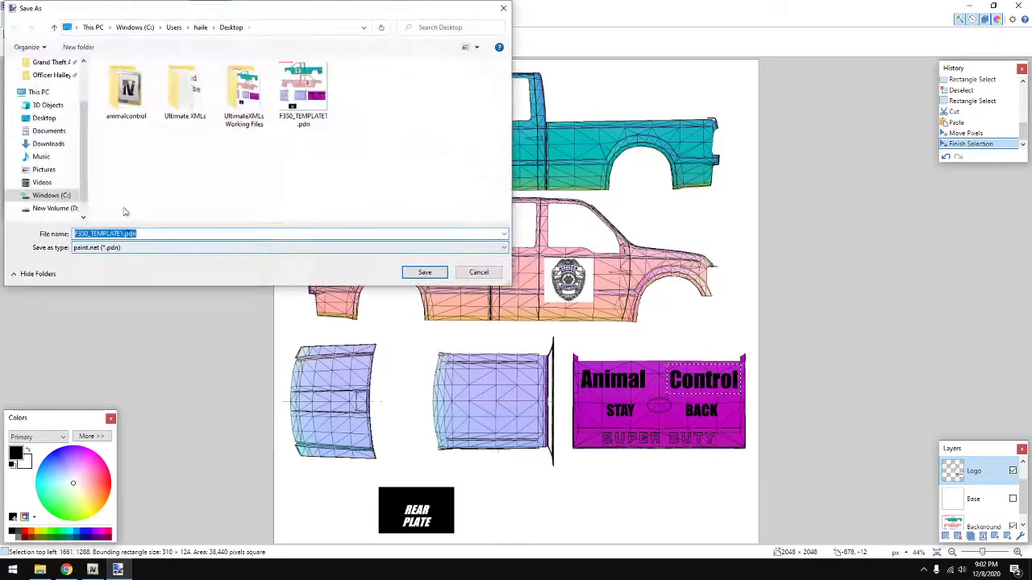
click(138, 248)
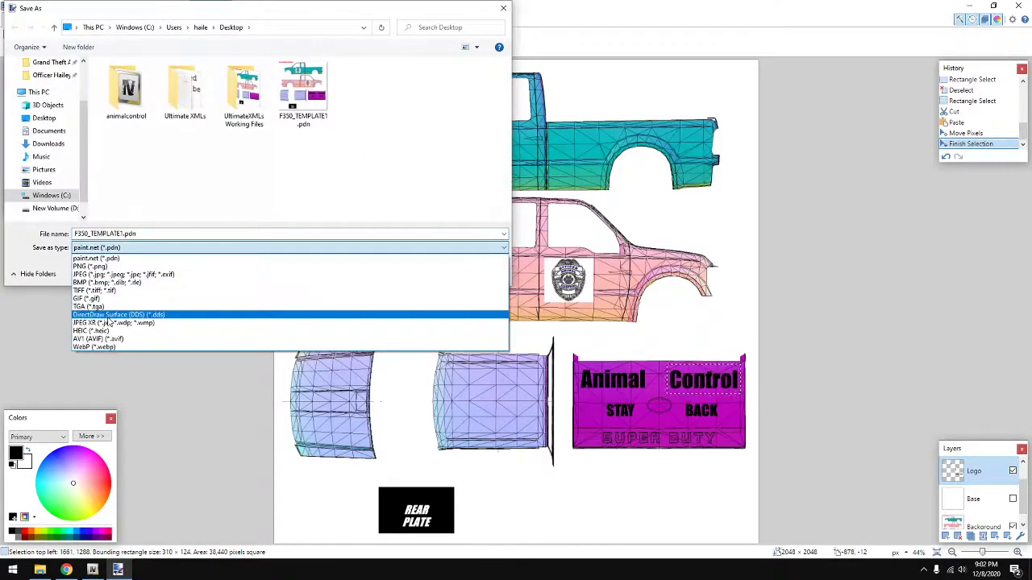
click(108, 316)
click(424, 273)
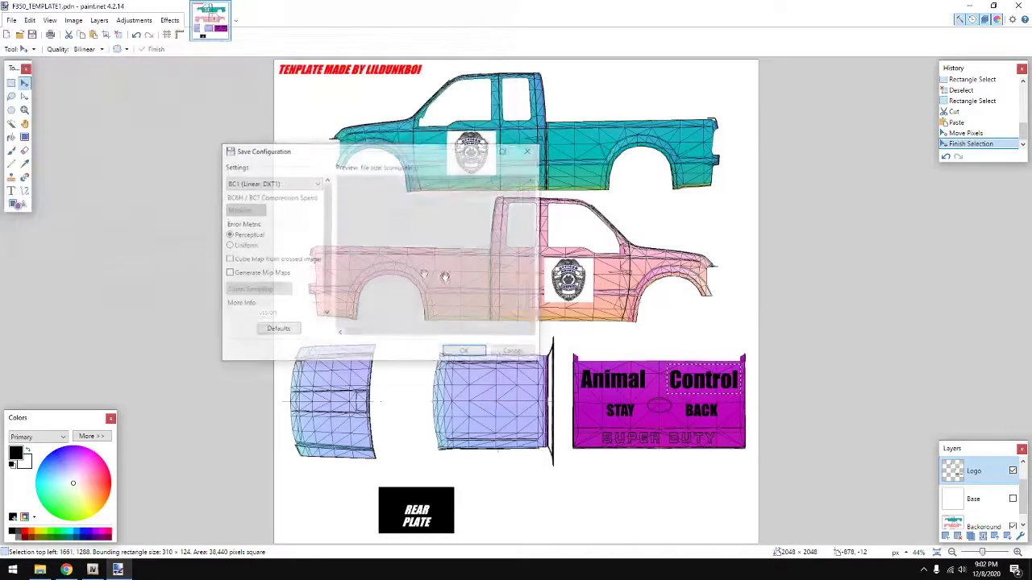
click(511, 353)
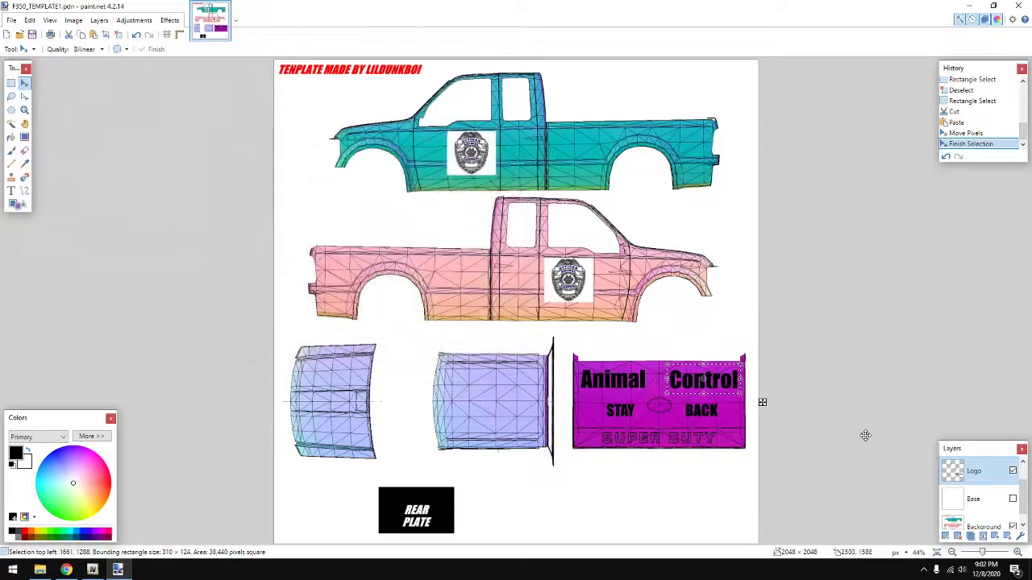
Step: Show the Base layer and save the flattened livery as a DirectDraw Surface file over template.dds on the desktop
click(1012, 499)
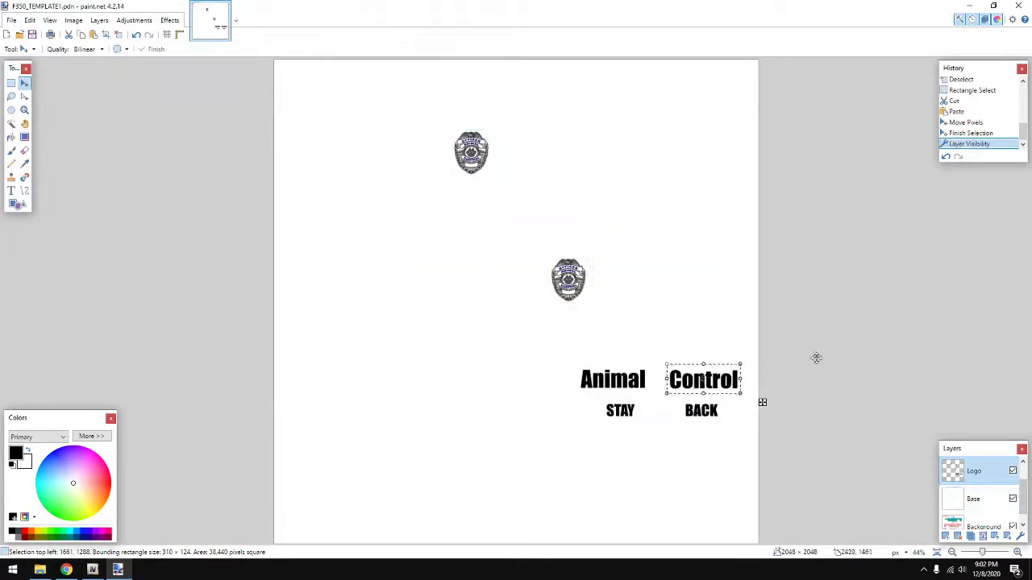
click(11, 21)
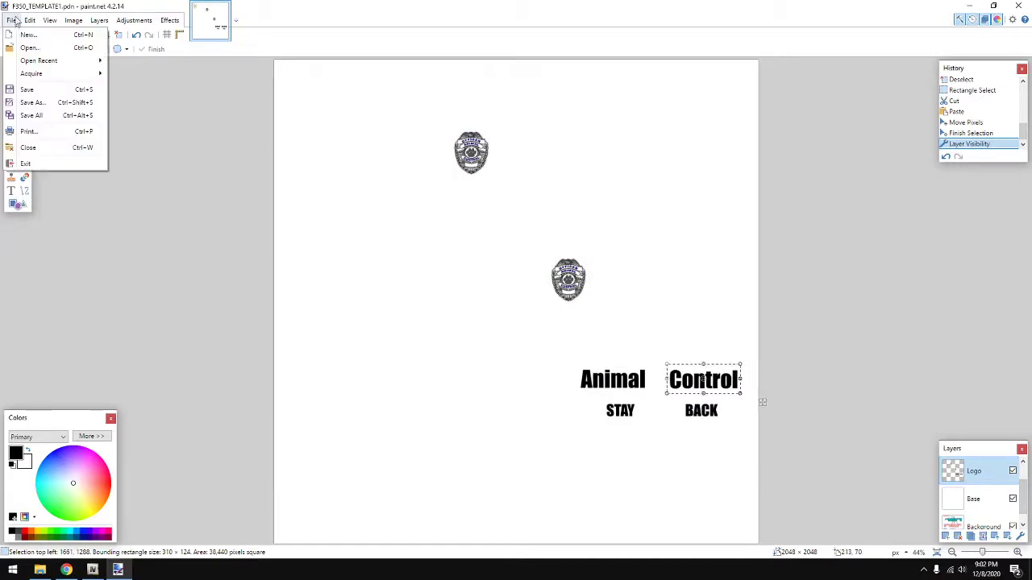
click(44, 102)
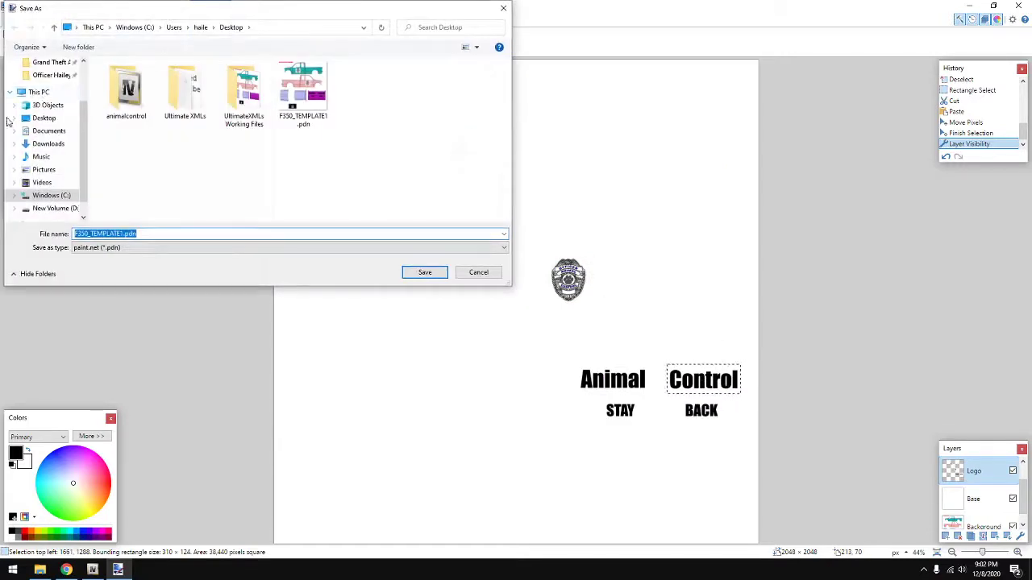
click(124, 247)
click(118, 314)
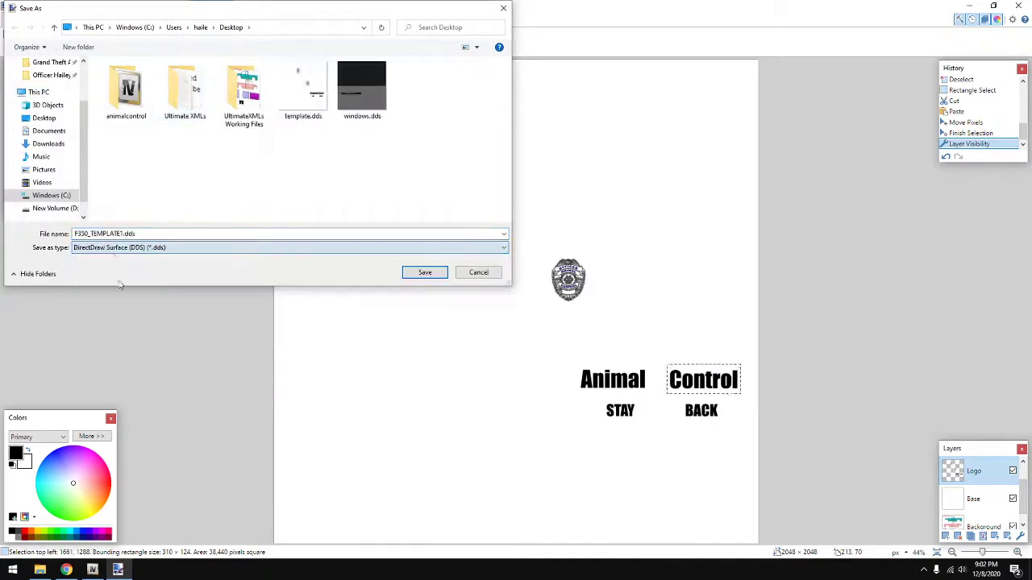
click(297, 87)
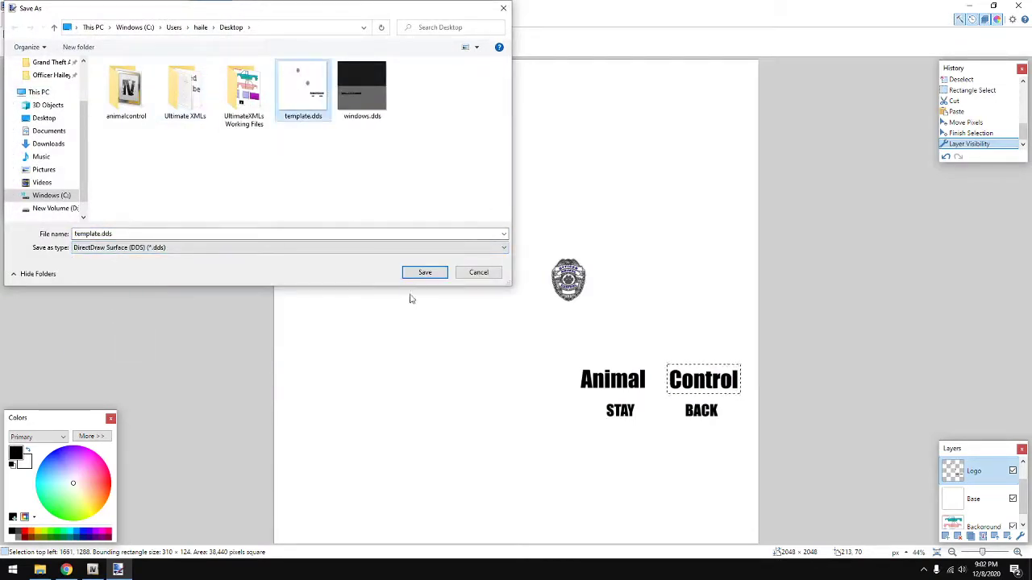
click(424, 275)
click(528, 286)
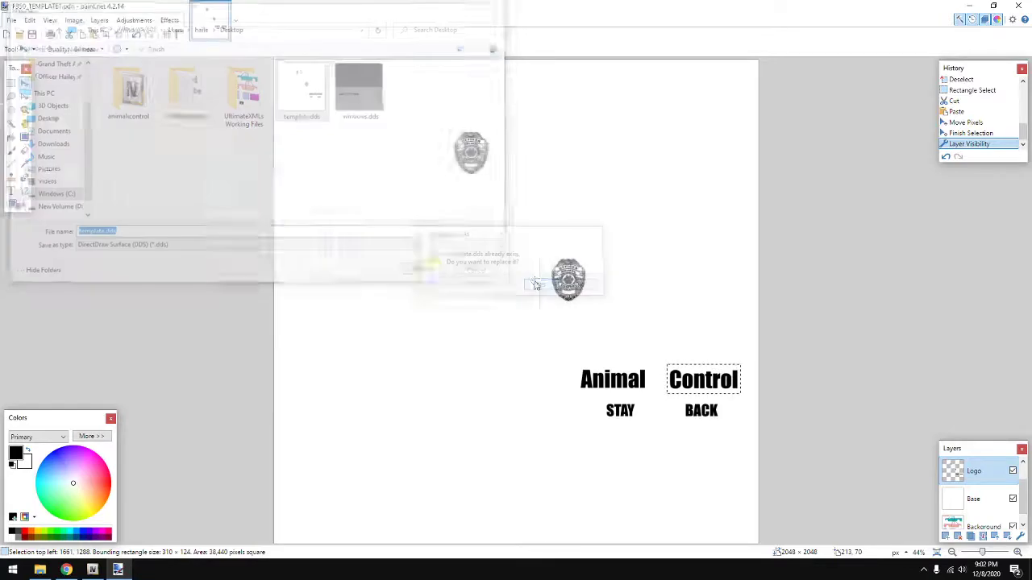
click(474, 353)
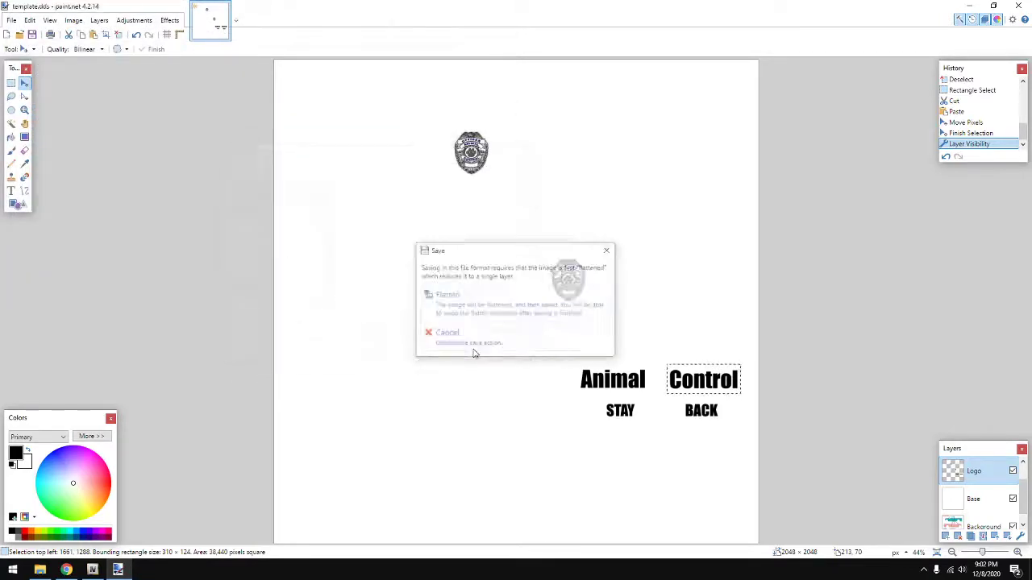
click(502, 304)
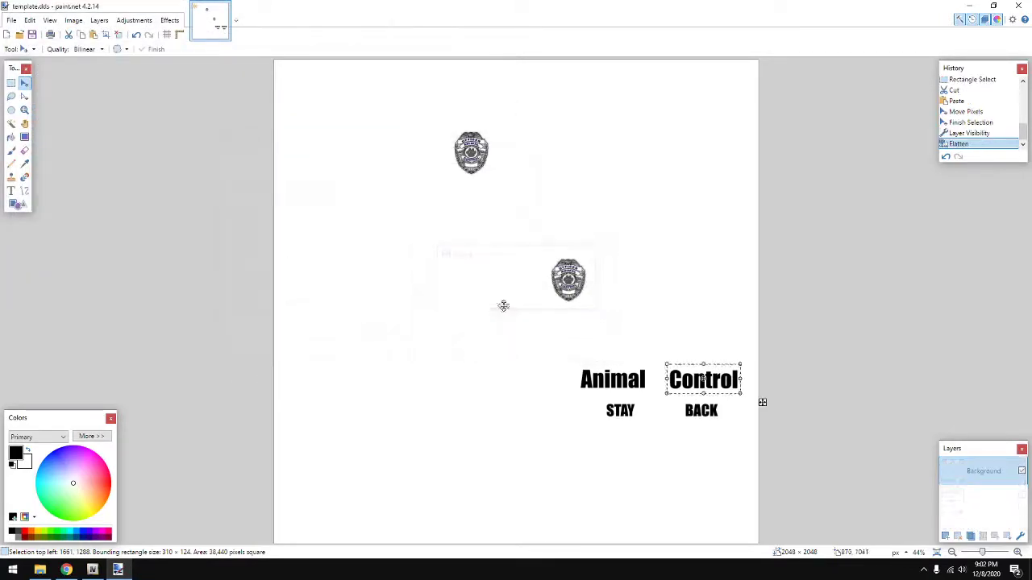
Step: In OpenIV, replace the template texture in animalcontrol.ytd with template.dds from the desktop and save the texture dictionary
click(92, 570)
click(411, 130)
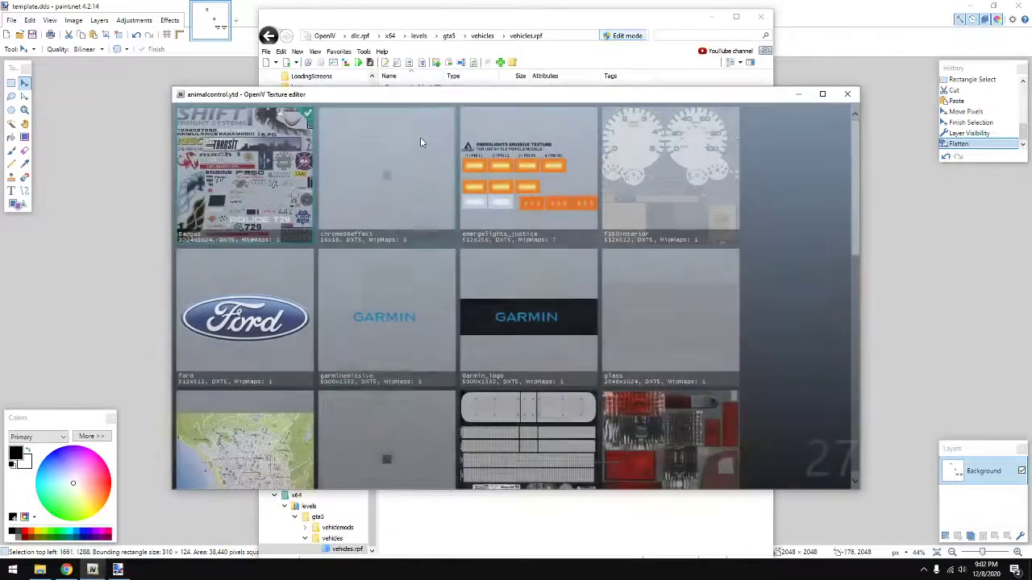
scroll(395, 169, down, 10)
click(371, 190)
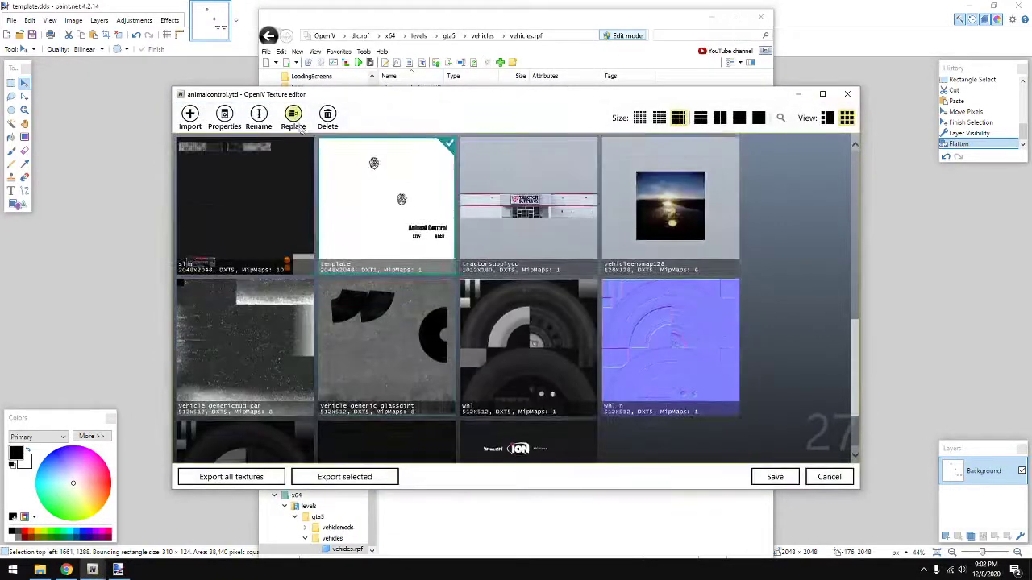
click(293, 119)
click(387, 270)
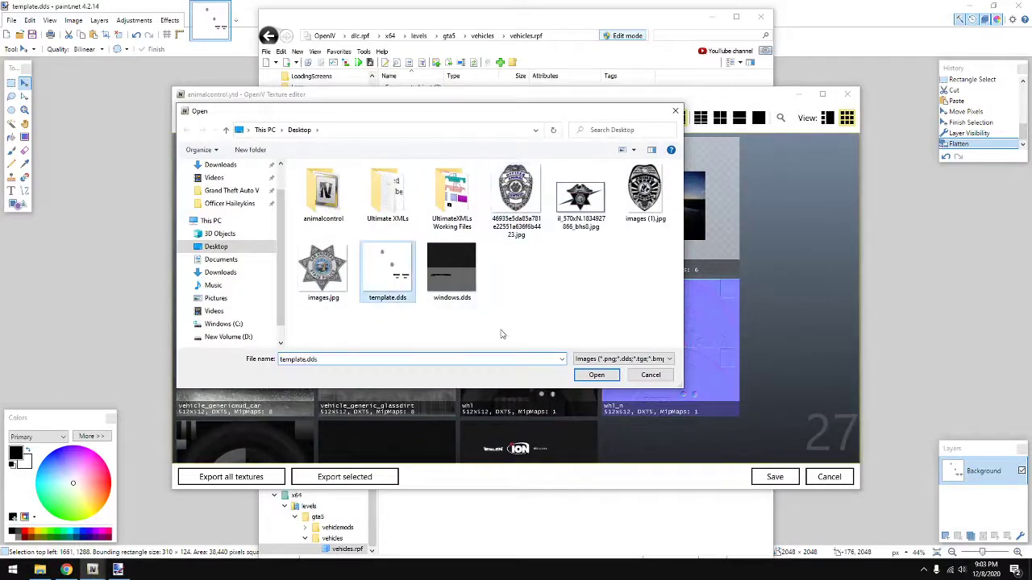
click(596, 375)
click(770, 476)
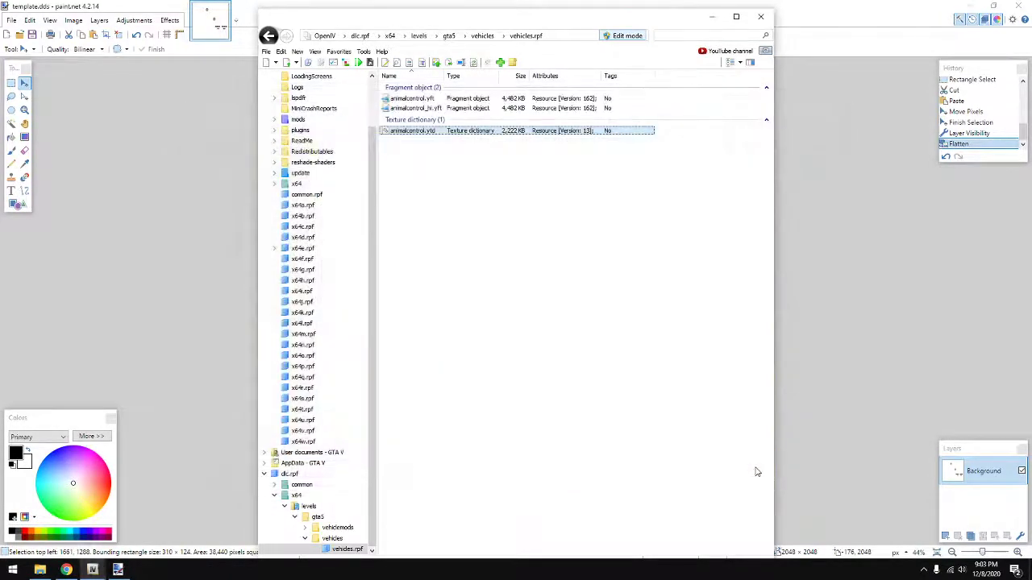
Step: Open the animalcontrol.yft model and inspect the tailgate lettering and the badges on both front doors
double_click(415, 98)
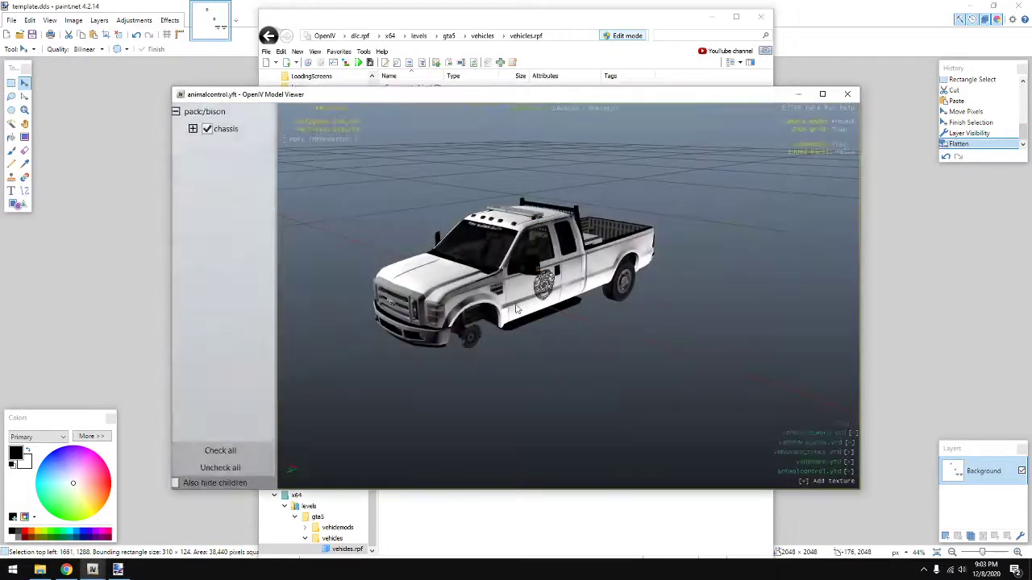
drag(535, 219, 198, 206)
drag(593, 285, 542, 279)
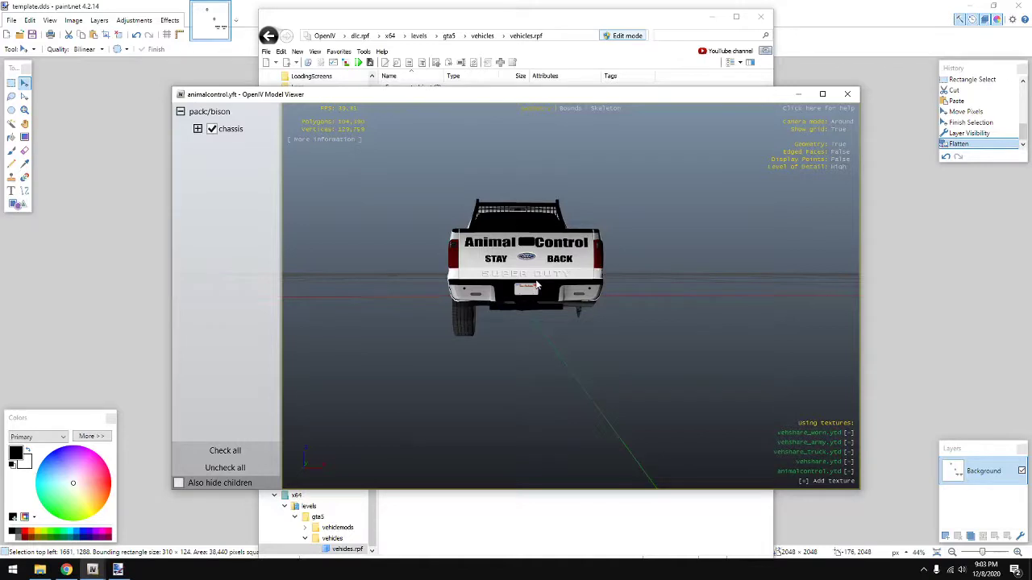
drag(669, 140, 517, 221)
scroll(454, 256, up, 5)
scroll(484, 241, up, 3)
scroll(485, 242, down, 3)
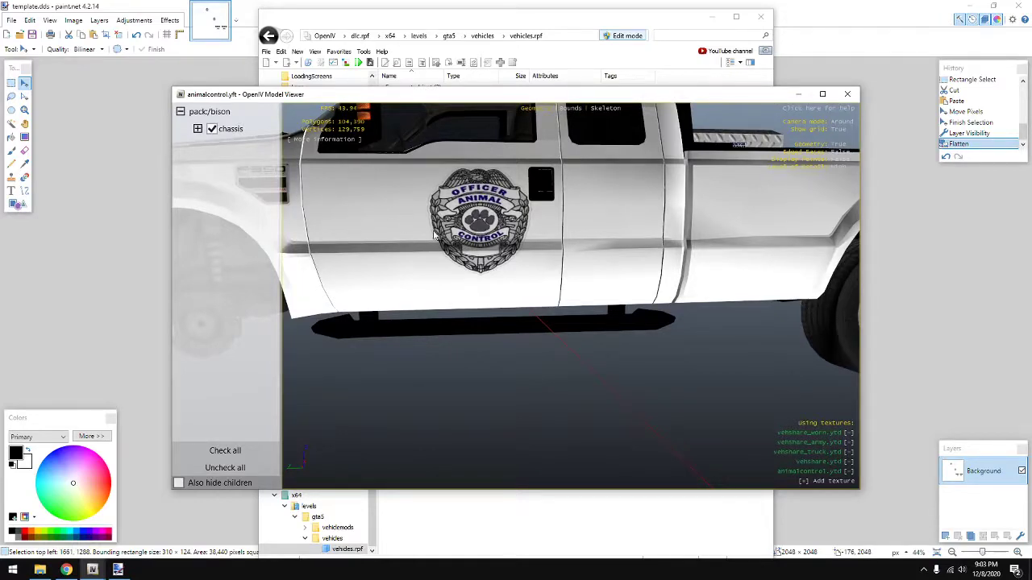
drag(360, 224, 528, 250)
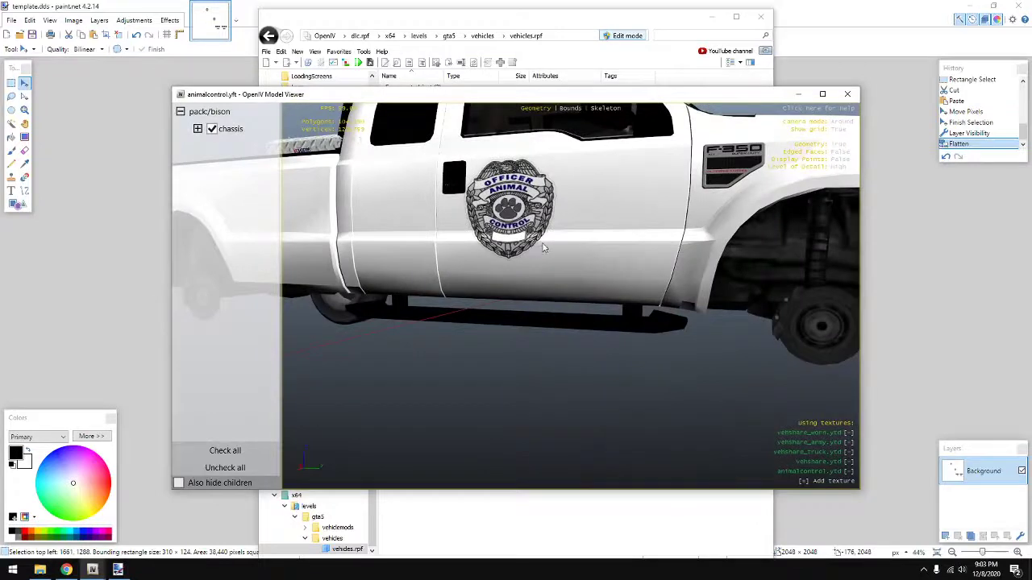
scroll(543, 248, down, 5)
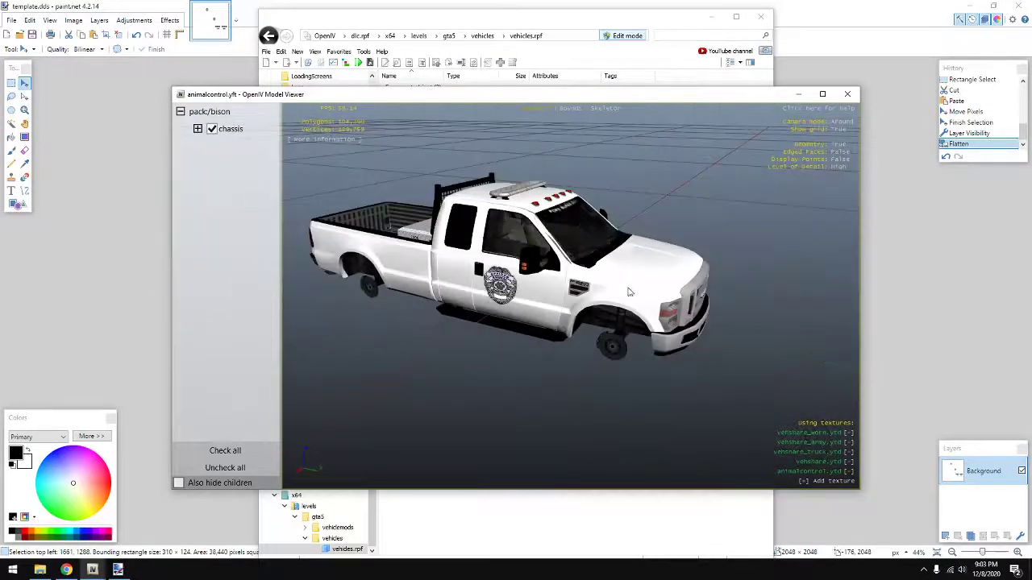
Step: Inspect the spacing of "Animal Control" on the truck's tailgate from the rear and close the model viewer
drag(629, 292, 638, 247)
drag(456, 246, 733, 271)
drag(387, 251, 490, 242)
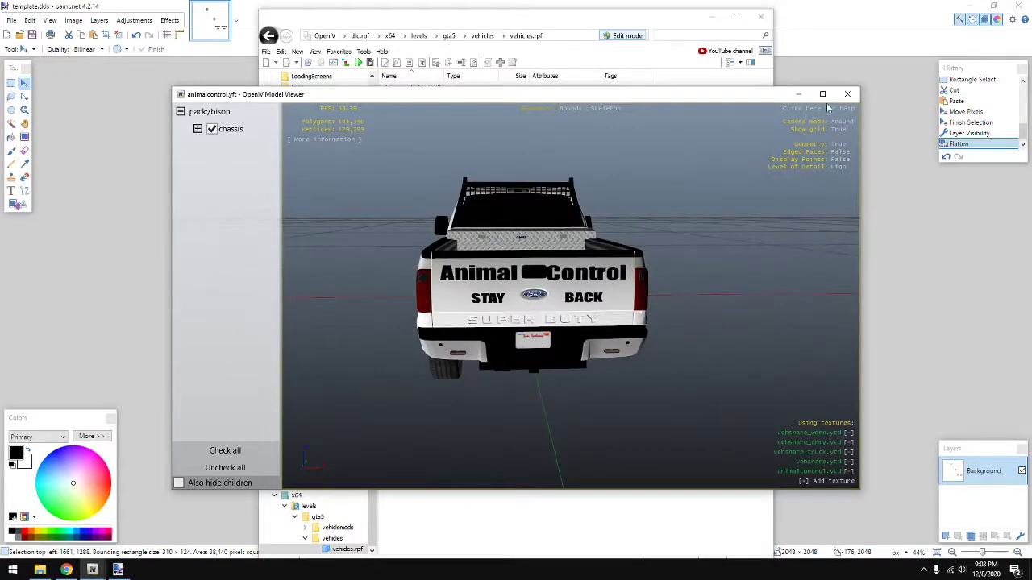
click(847, 93)
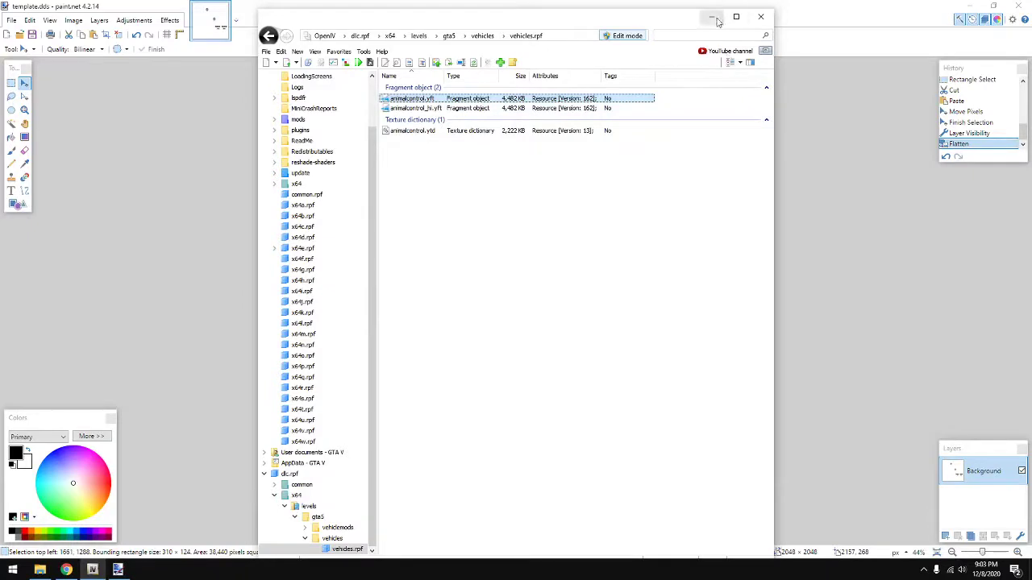
Step: Close the flattened template.dds image in paint.net and reopen the F350_TEMPLATE1.pdn project from the desktop
click(333, 4)
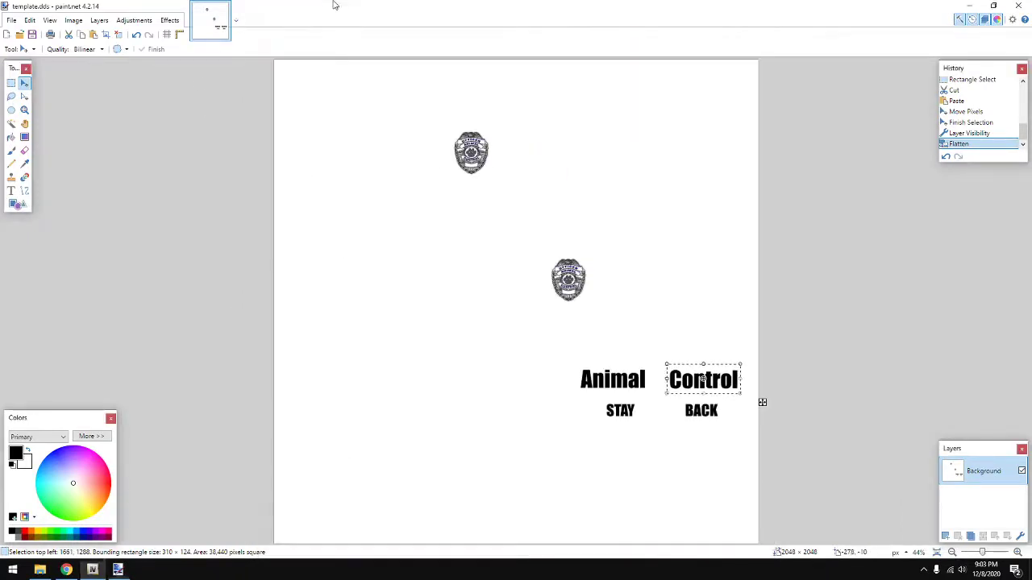
click(1026, 6)
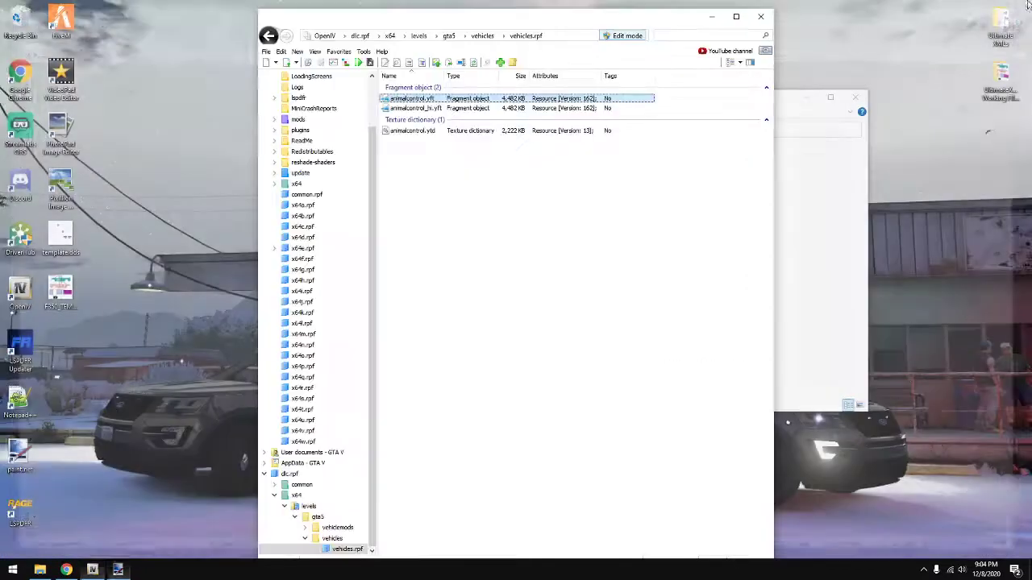
click(63, 297)
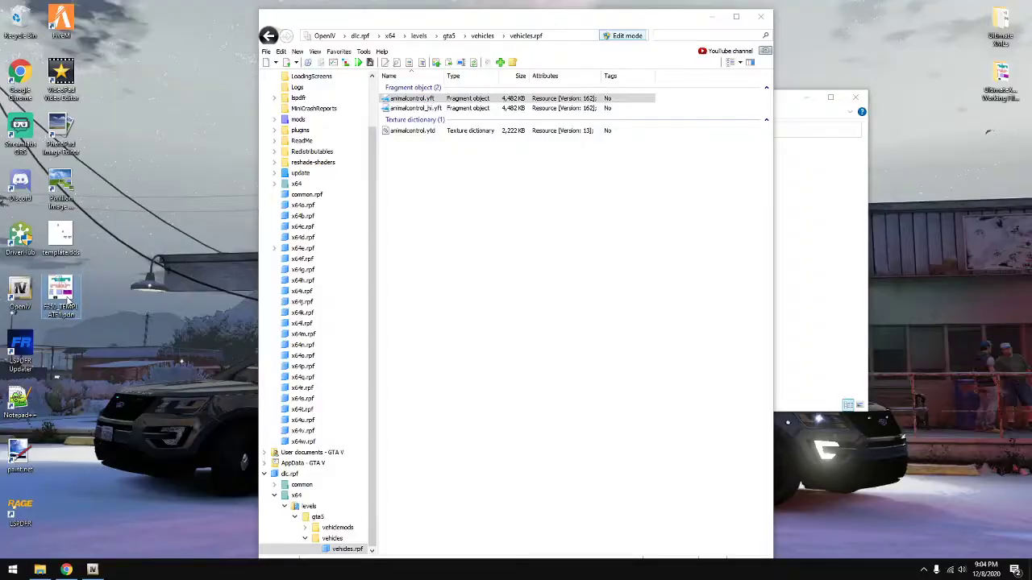
double_click(68, 296)
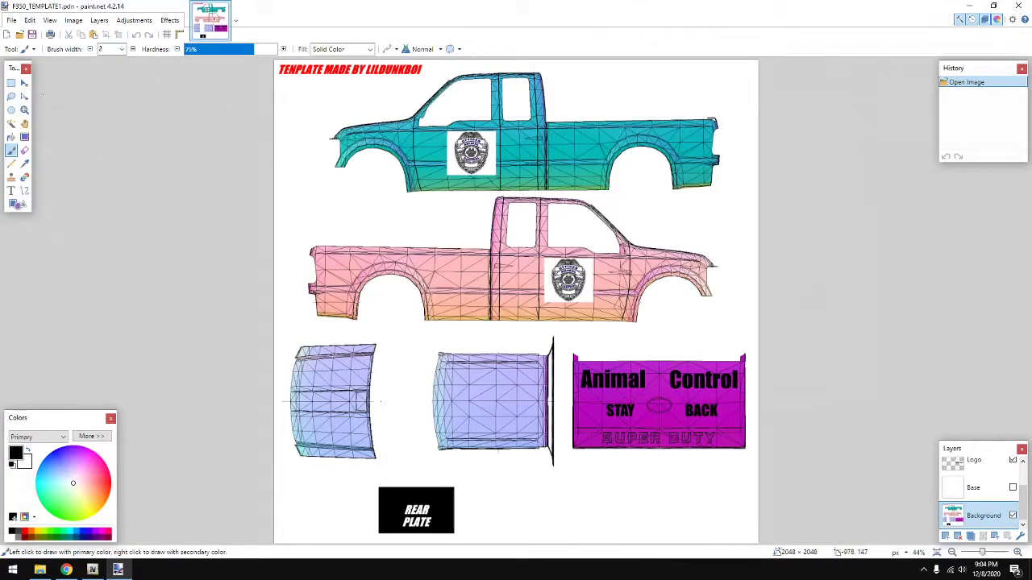
Step: On the Logo layer, cut and repaste the tailgate word "Control", shift it slightly away from "Animal", and deselect it
click(10, 82)
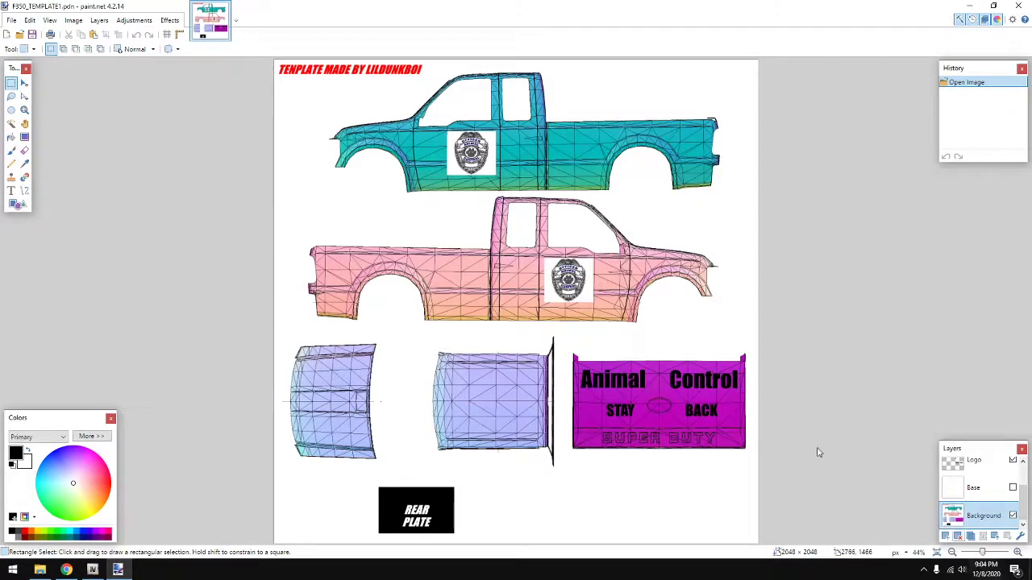
drag(666, 365, 740, 393)
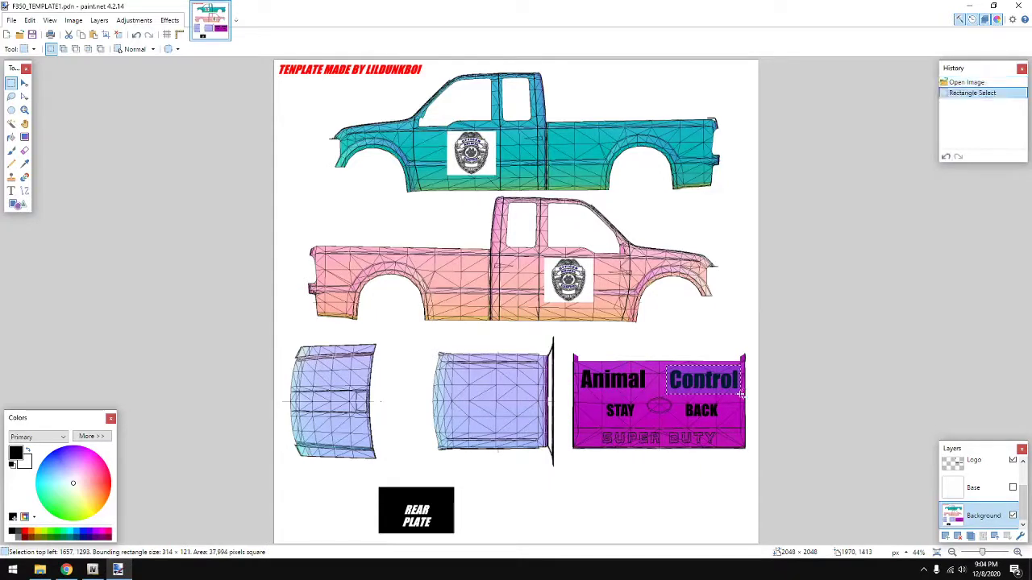
key(ctrl+x)
key(ctrl+z)
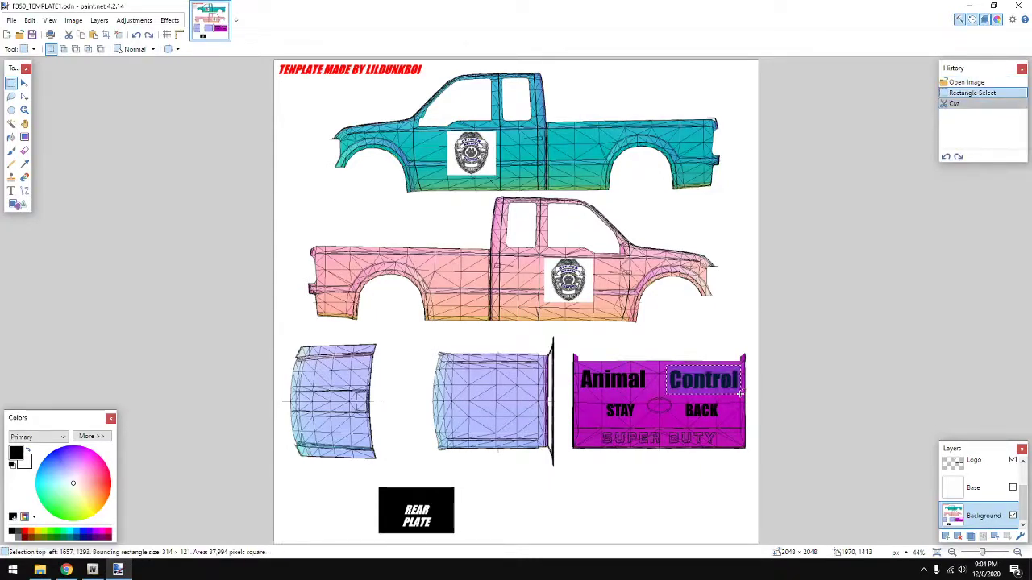
scroll(994, 478, up, 2)
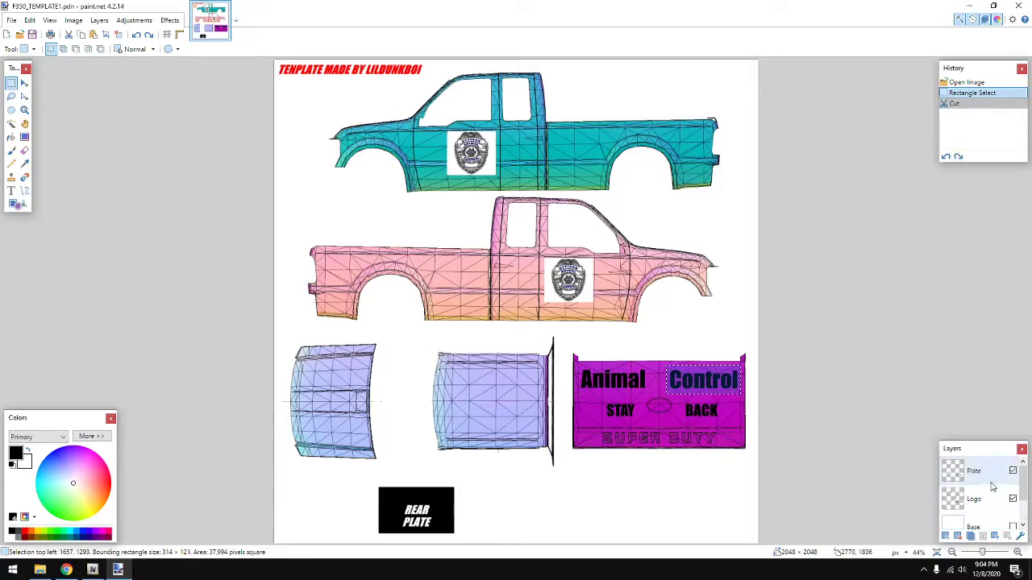
click(992, 496)
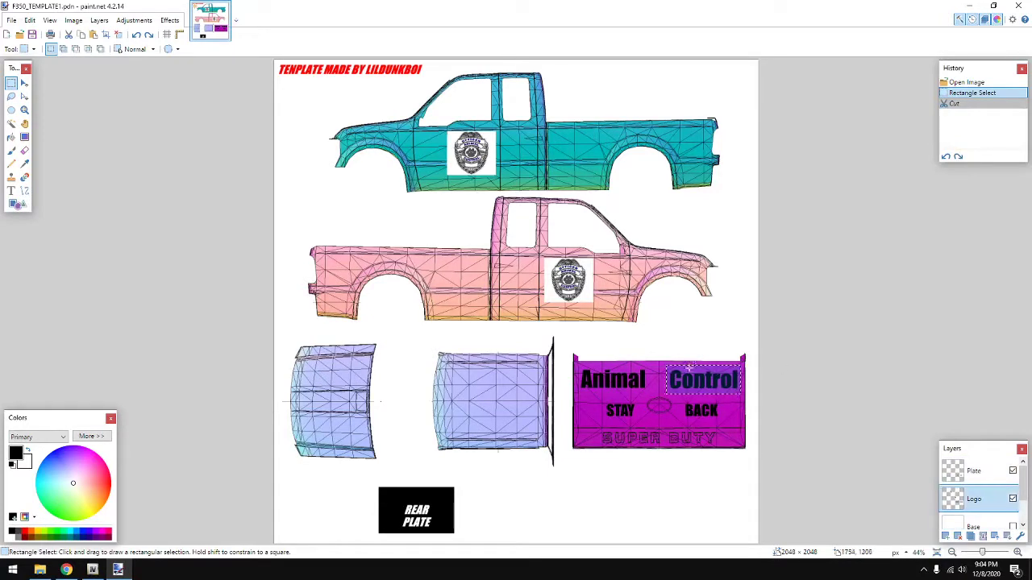
key(ctrl+x)
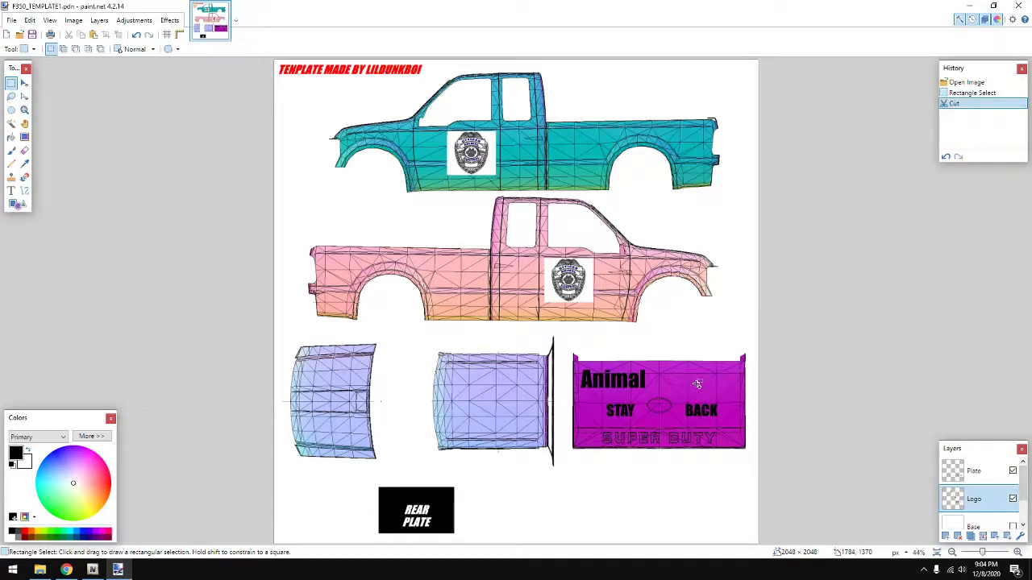
key(ctrl+v)
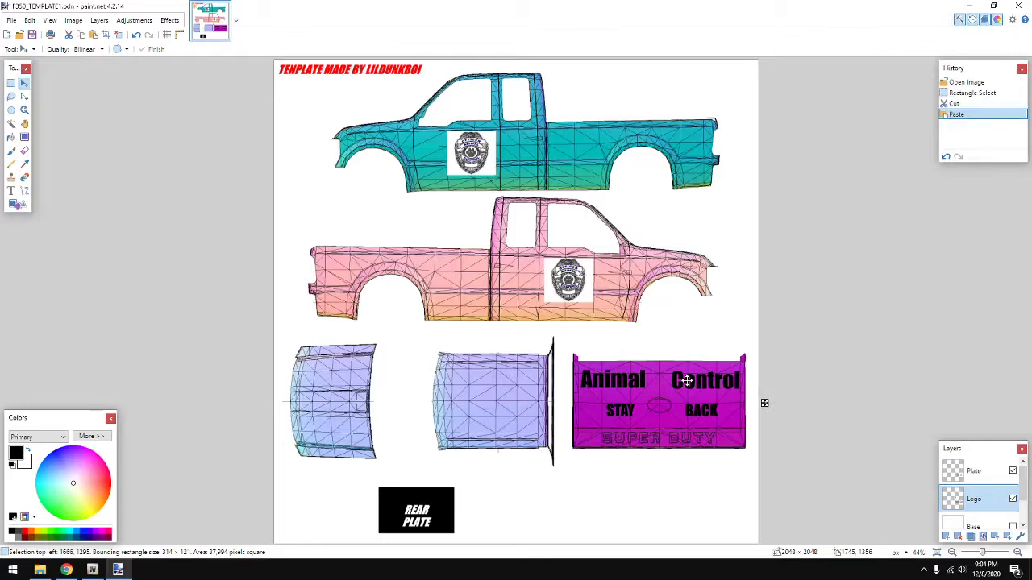
drag(686, 380, 685, 381)
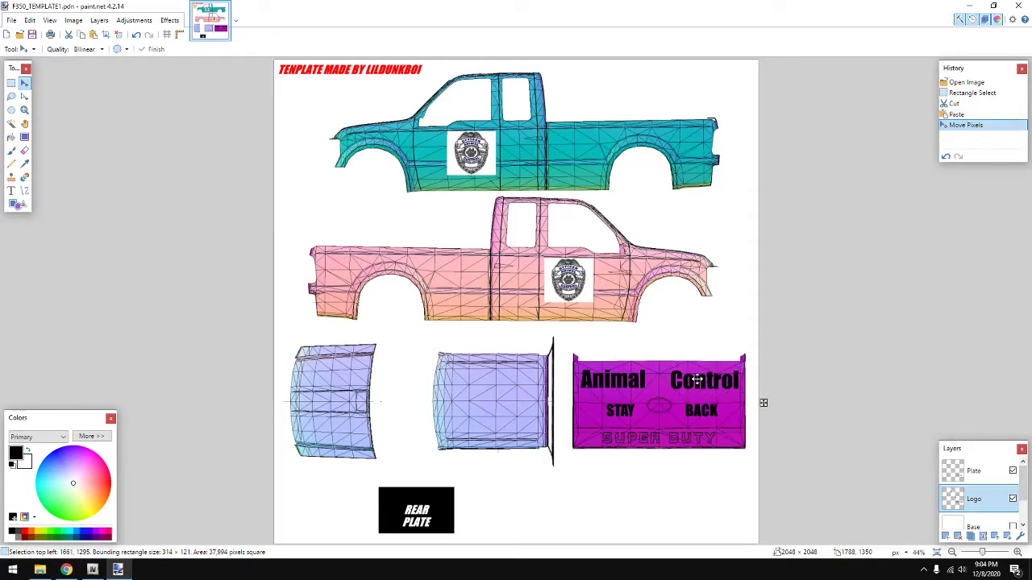
drag(696, 381, 699, 381)
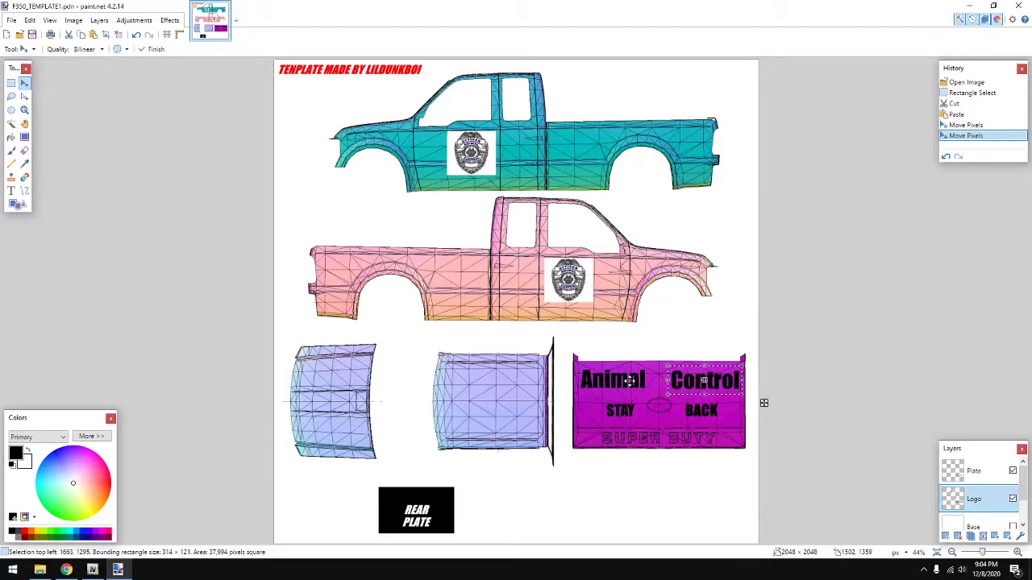
key(ctrl+d)
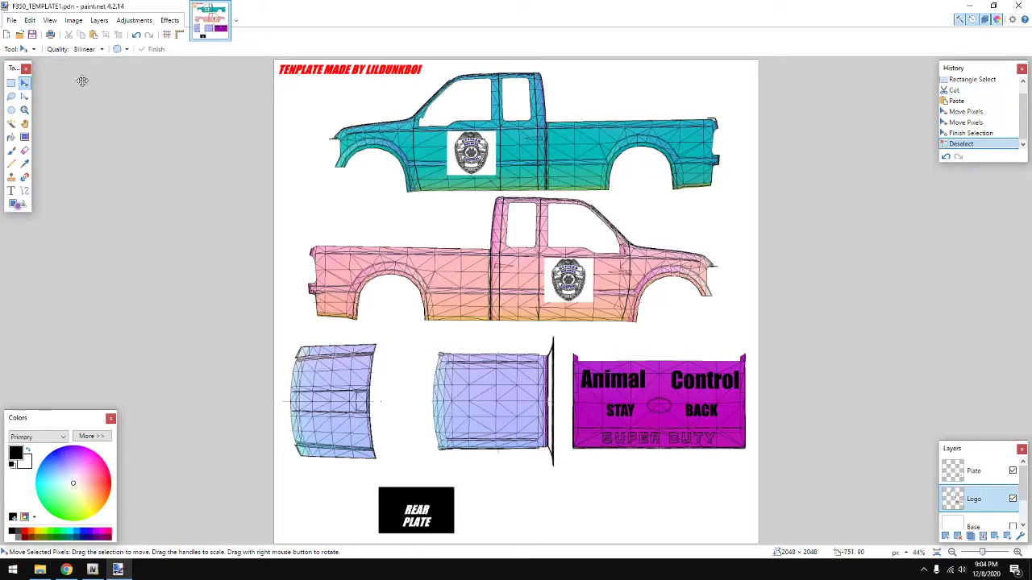
click(13, 20)
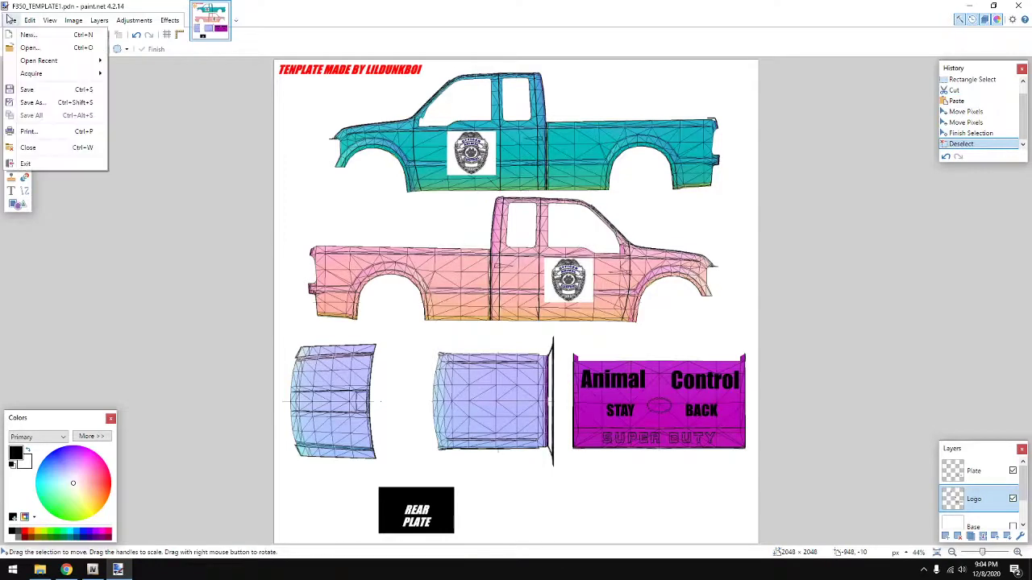
click(32, 102)
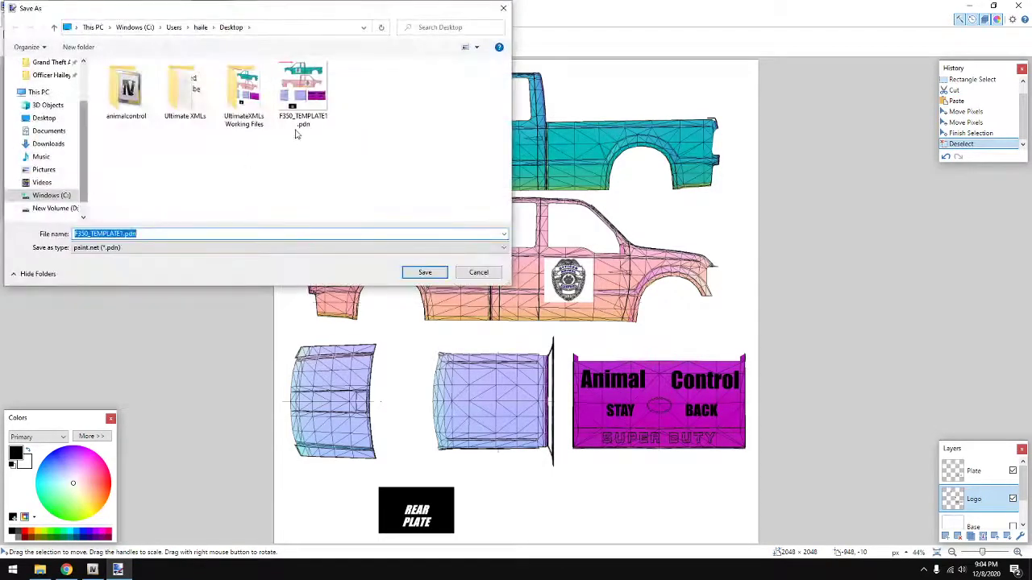
click(149, 247)
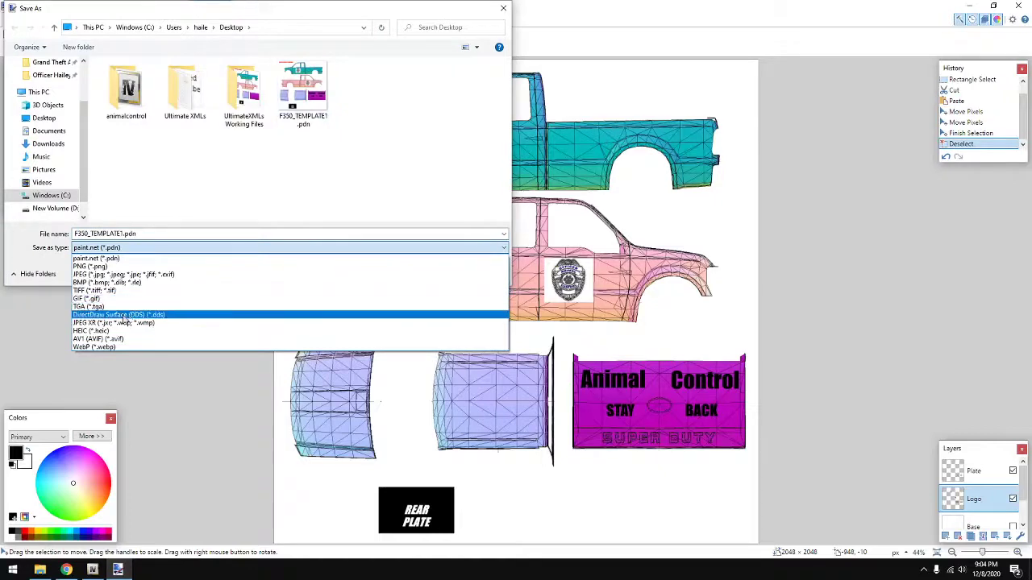
click(128, 315)
click(316, 82)
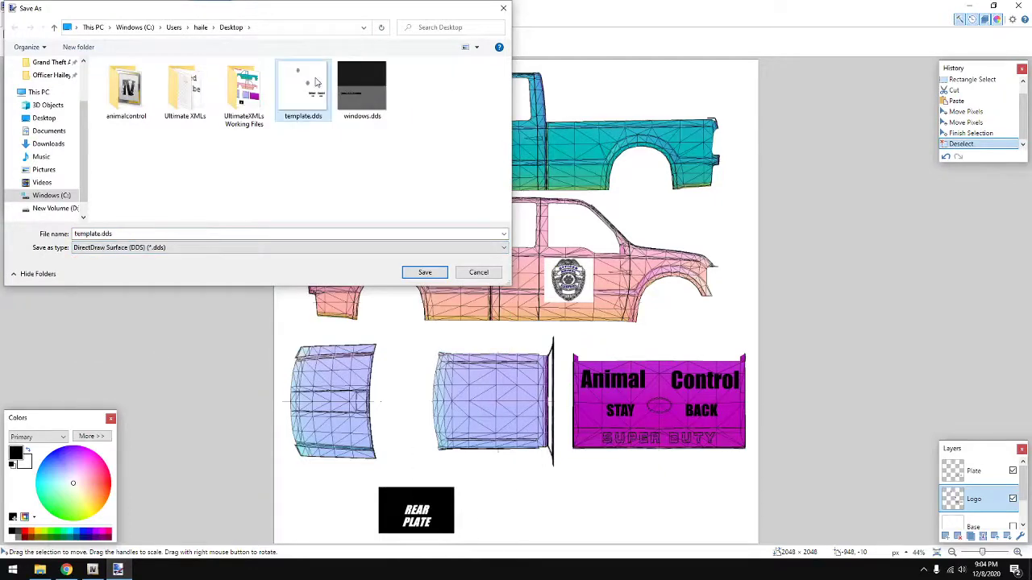
click(440, 279)
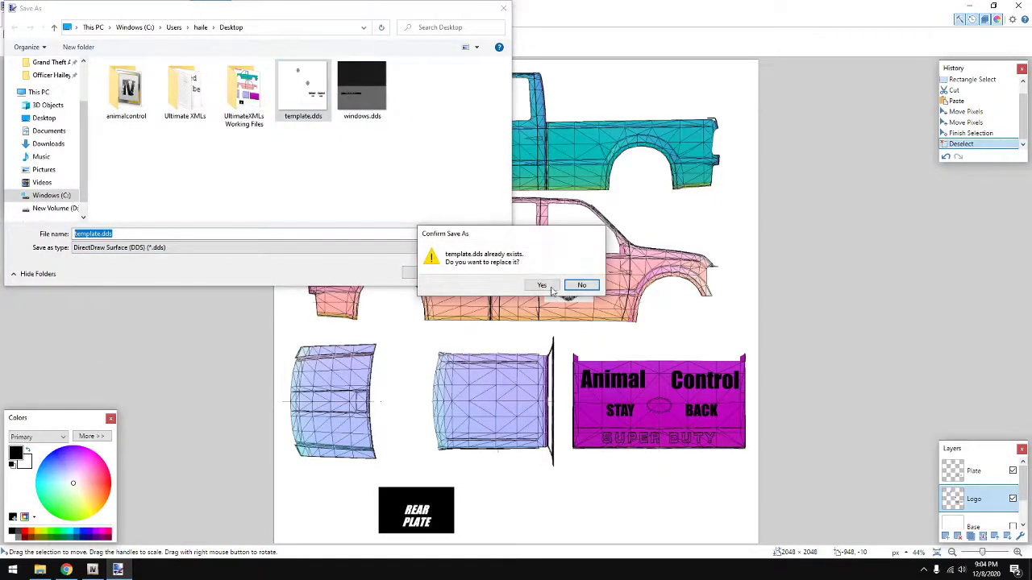
click(551, 287)
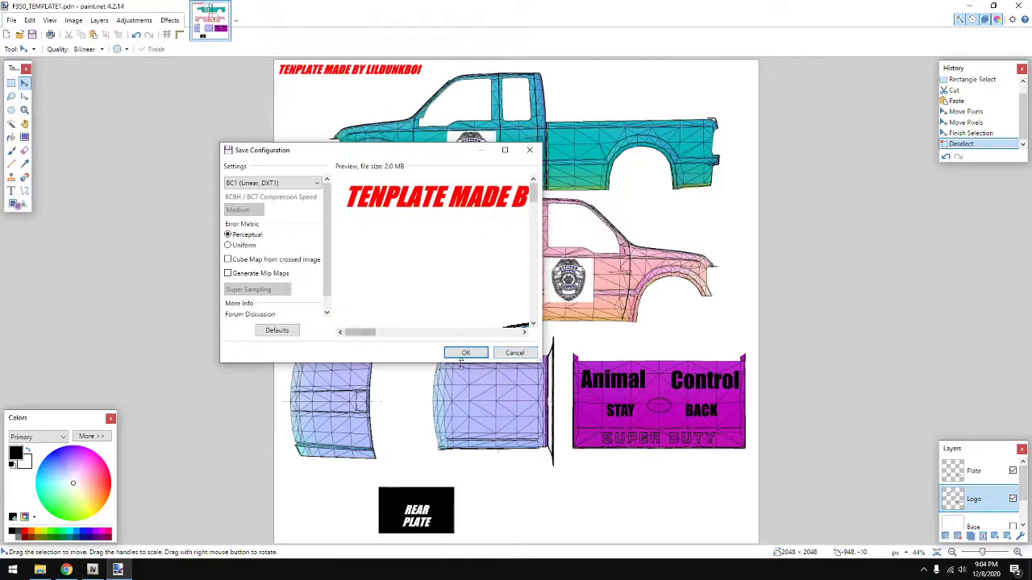
click(465, 353)
Step: Show the Base layer and save the flattened image over template.dds on the desktop as DirectDraw Surface, BC1 (Linear, DXT1)
click(1013, 526)
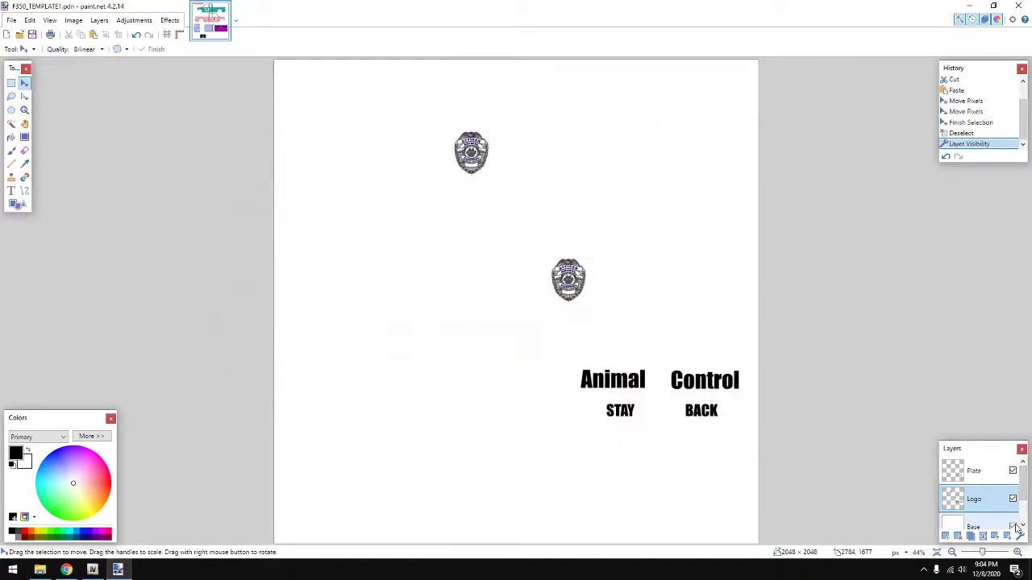
click(10, 20)
click(25, 103)
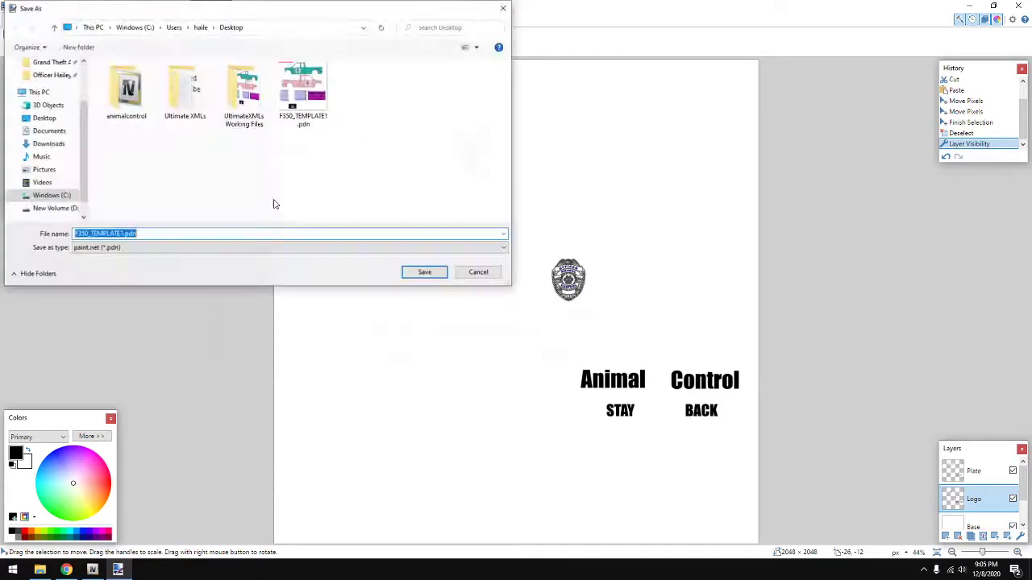
click(251, 248)
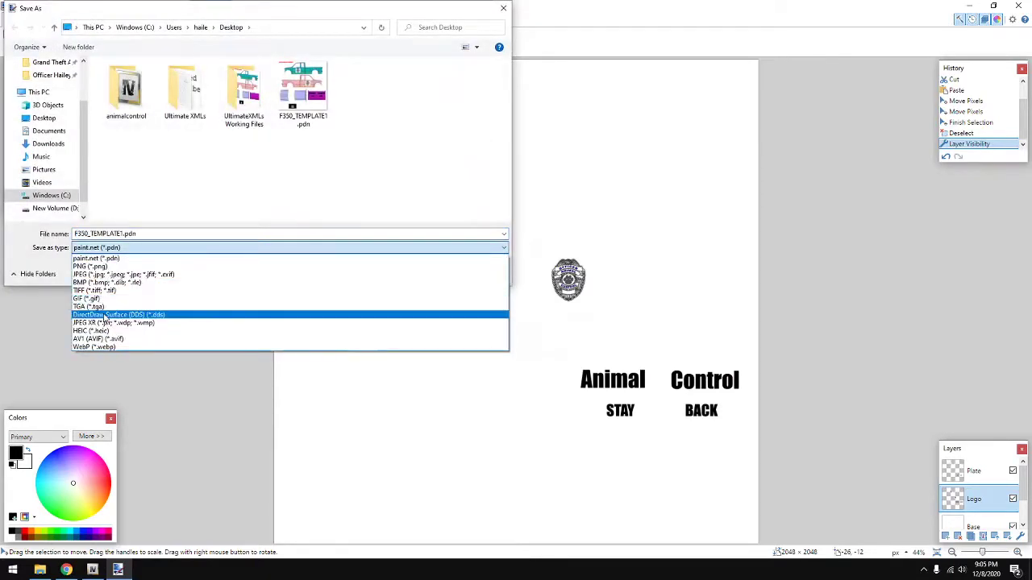
click(104, 316)
click(314, 123)
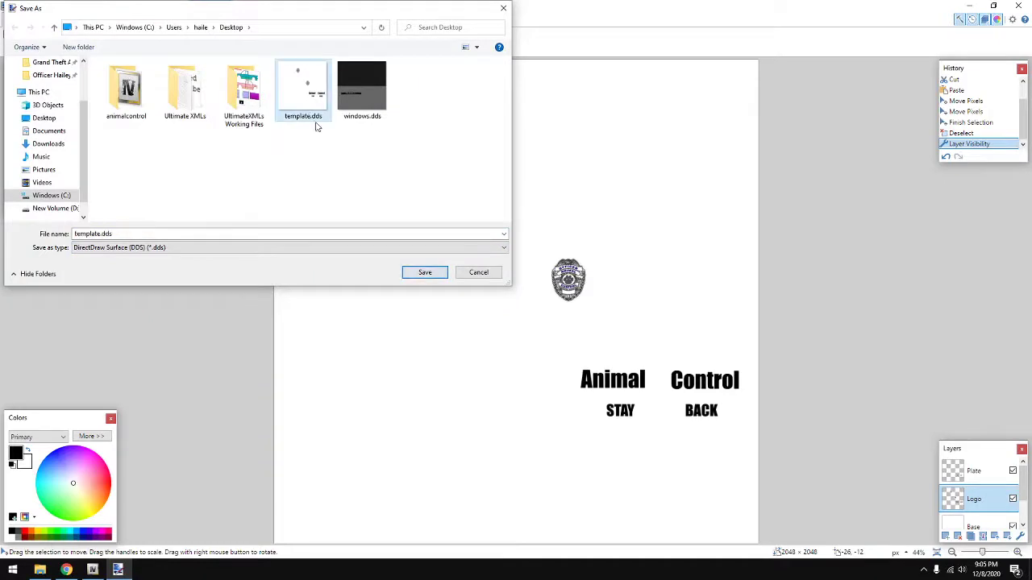
click(429, 275)
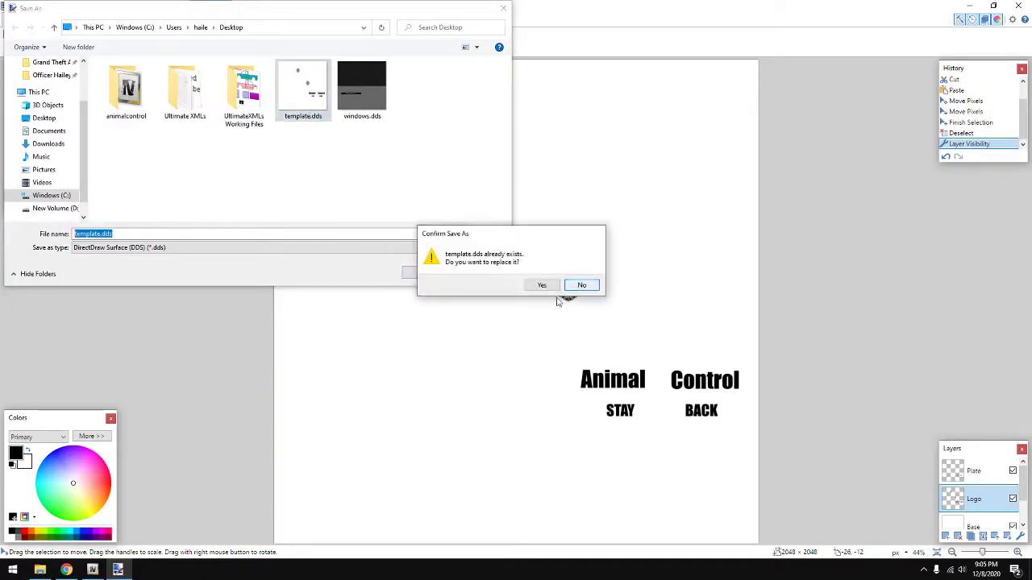
click(543, 286)
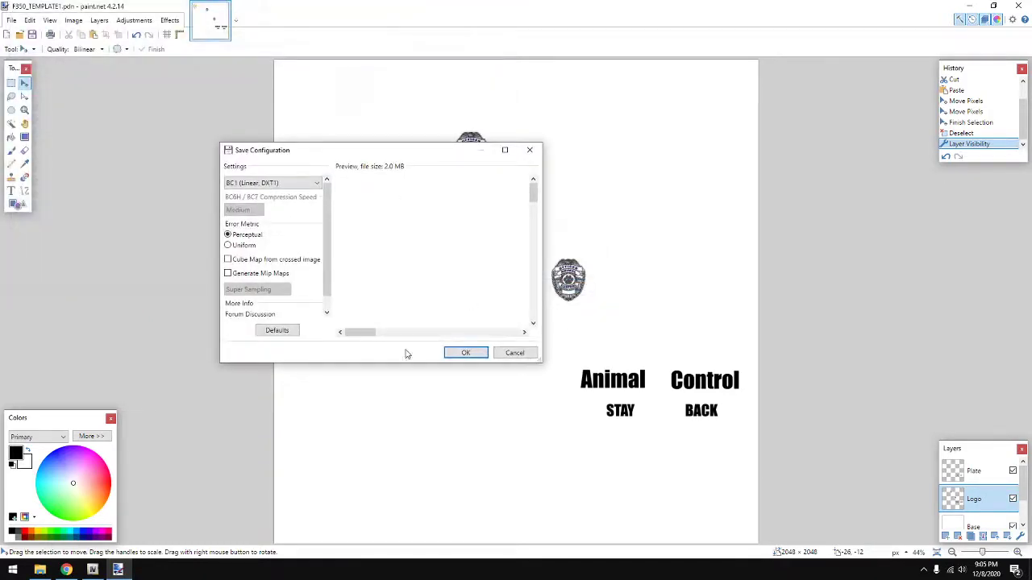
click(465, 353)
click(478, 311)
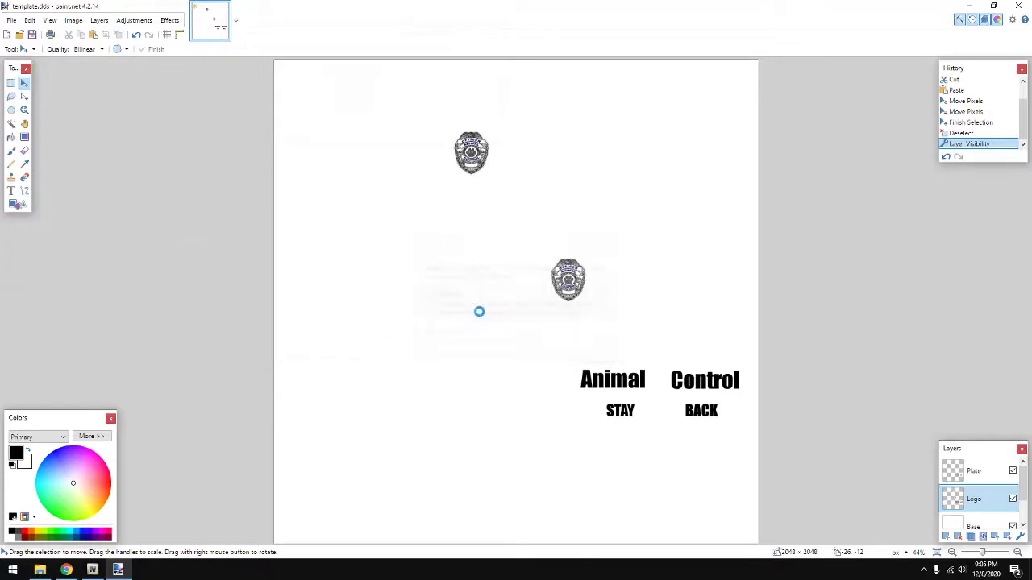
Step: Switch to OpenIV, replace the template texture in animalcontrol.ytd with template.dds from the desktop, and save the texture dictionary
click(971, 7)
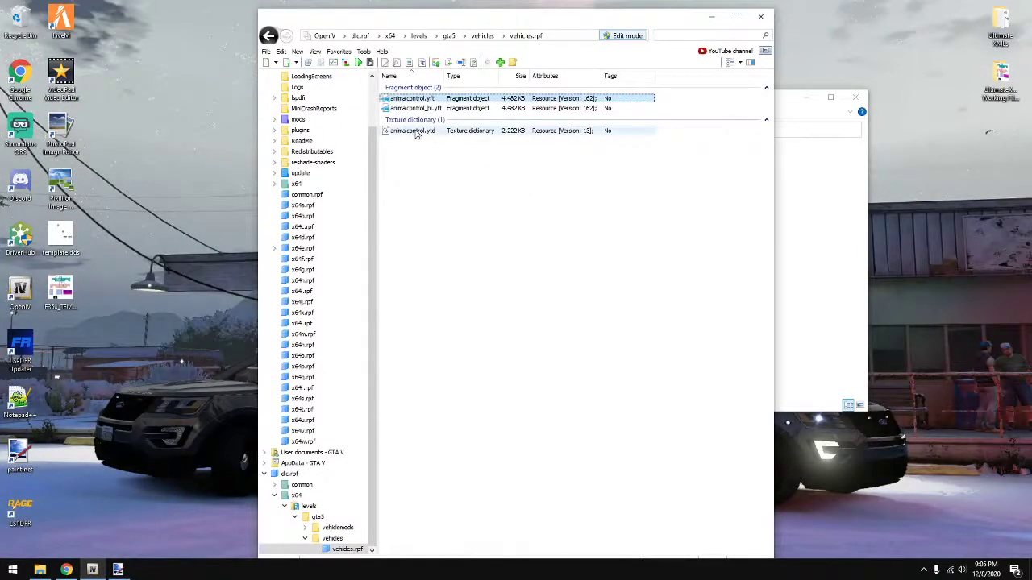
double_click(416, 131)
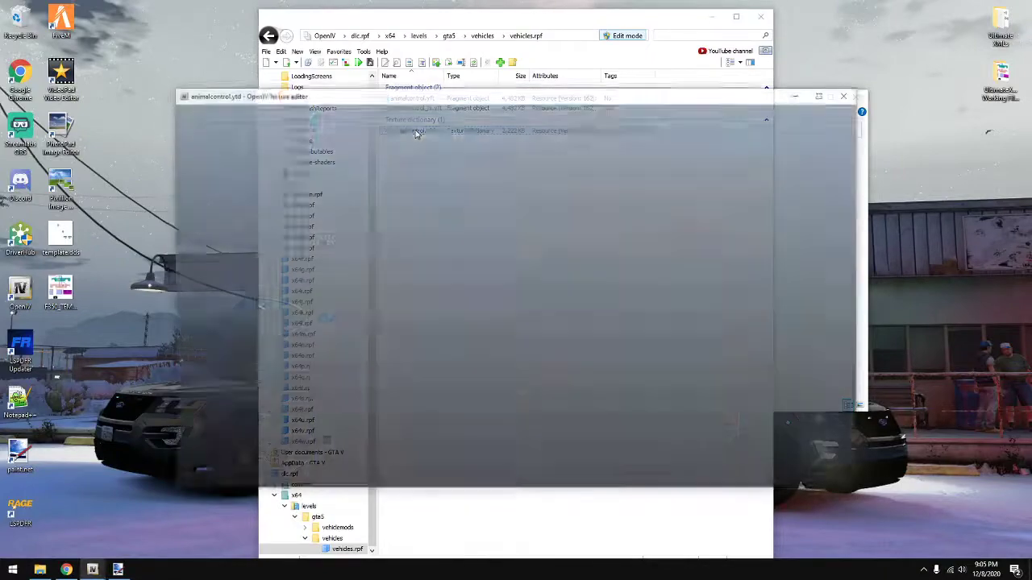
scroll(419, 379, down, 5)
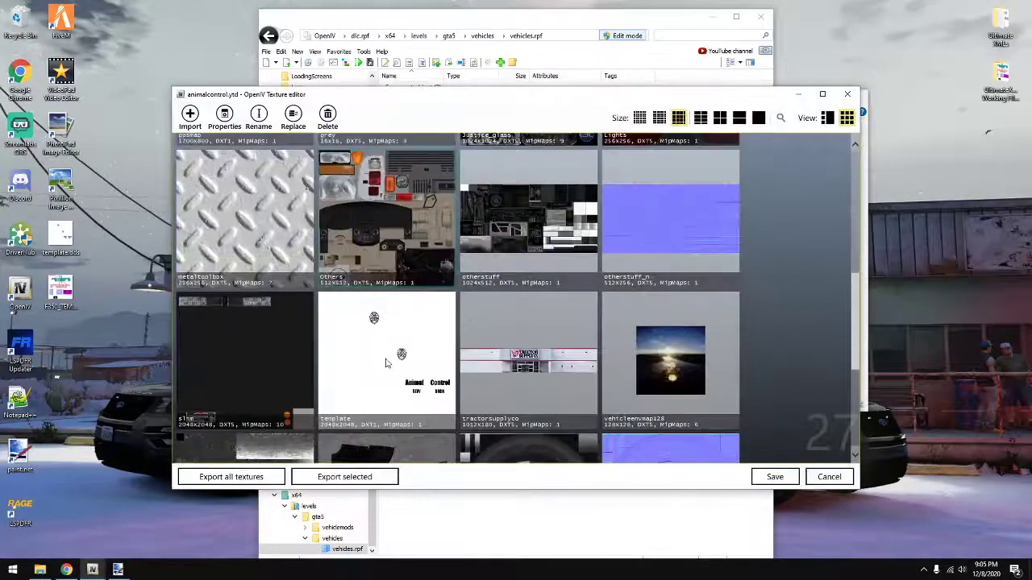
click(390, 363)
click(292, 117)
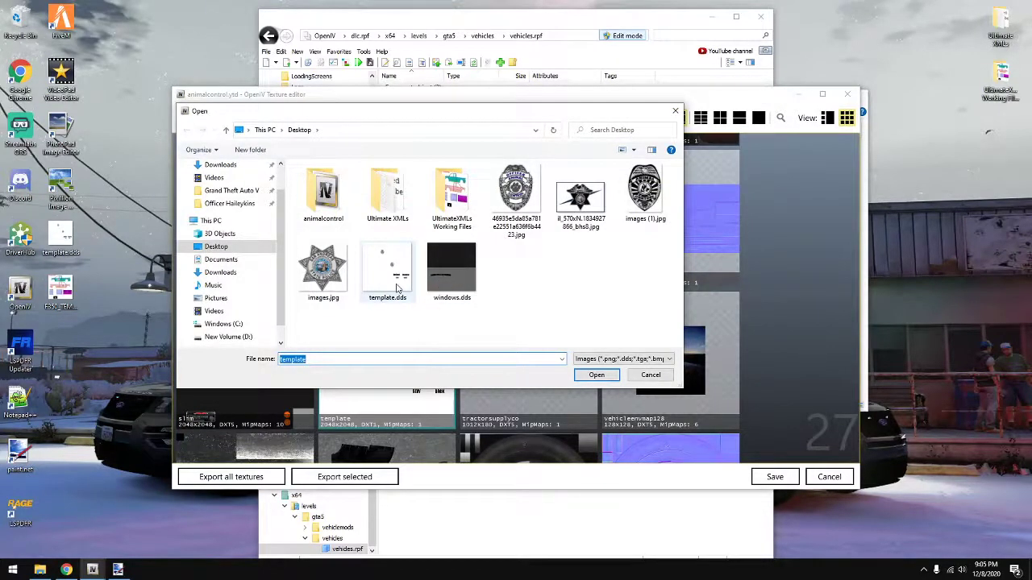
click(397, 289)
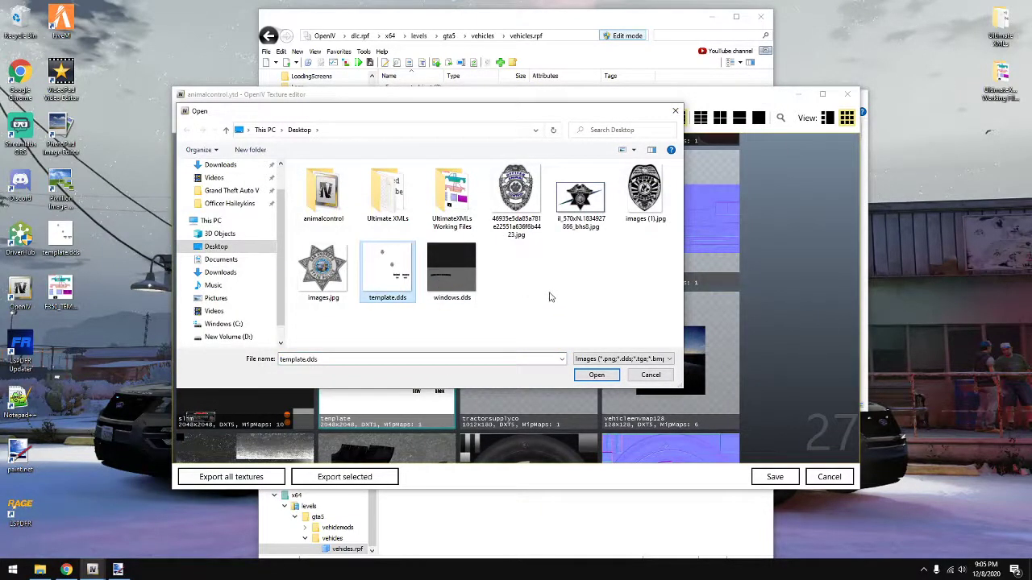
click(596, 374)
click(762, 478)
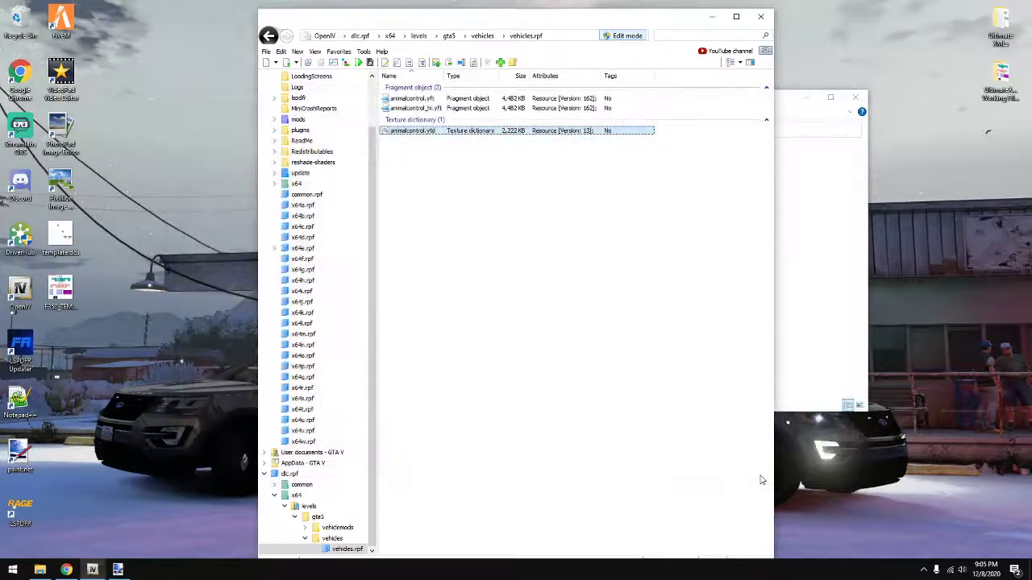
Step: Open the animalcontrol.yft model and inspect the tailgate lettering's spacing, the door badge and the truck's front
double_click(413, 98)
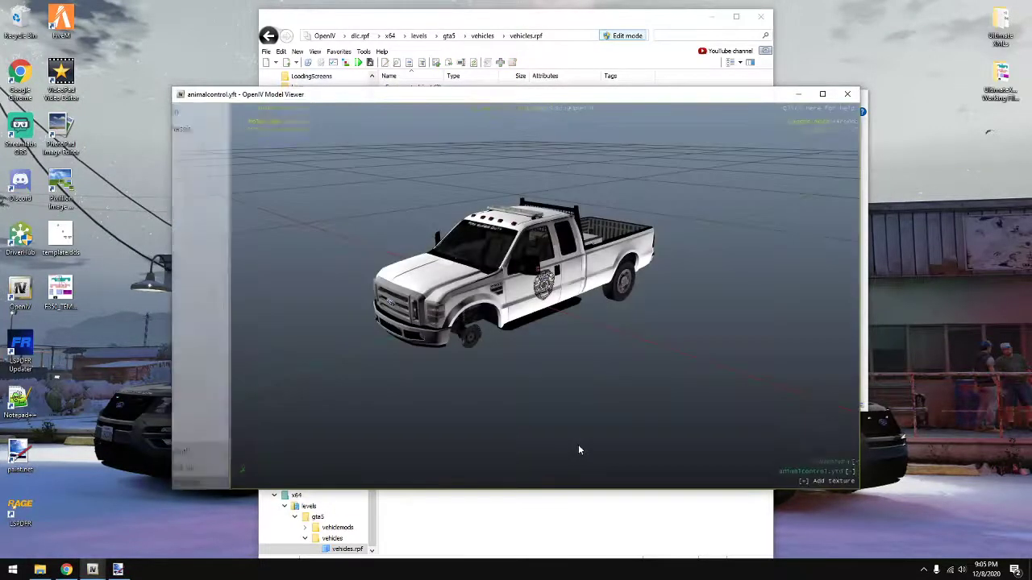
drag(578, 444, 442, 250)
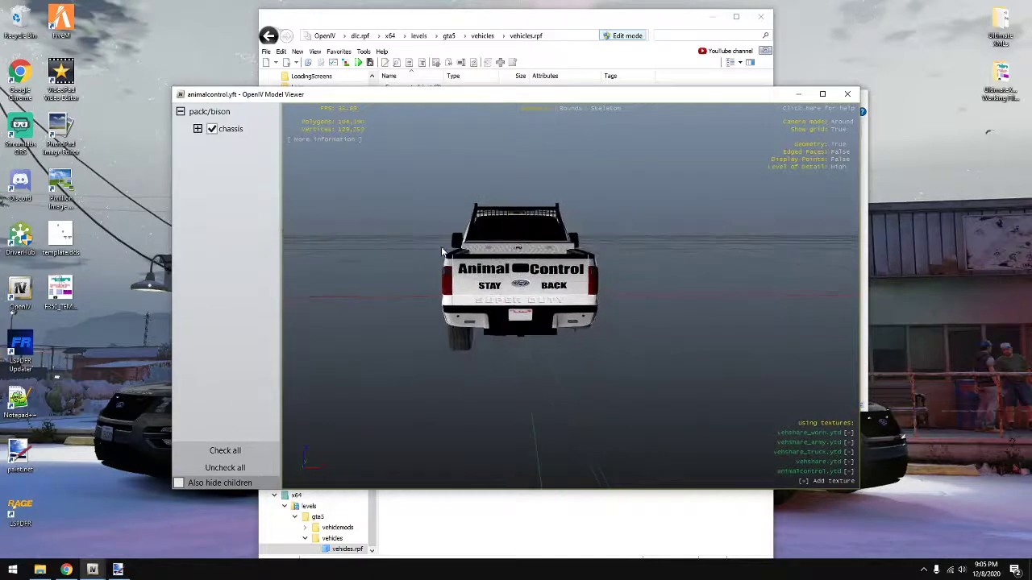
scroll(528, 295, up, 2)
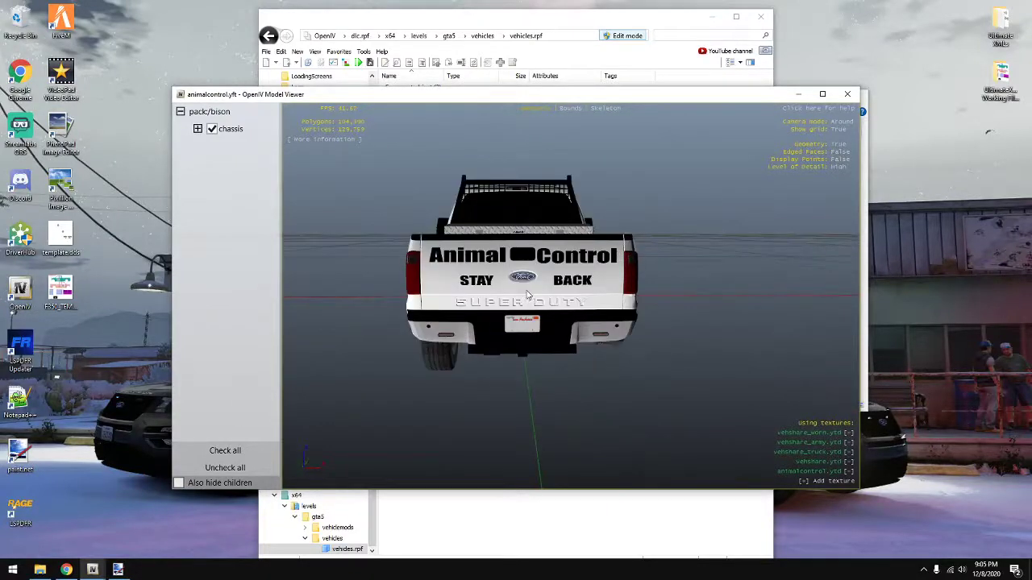
drag(535, 283, 534, 289)
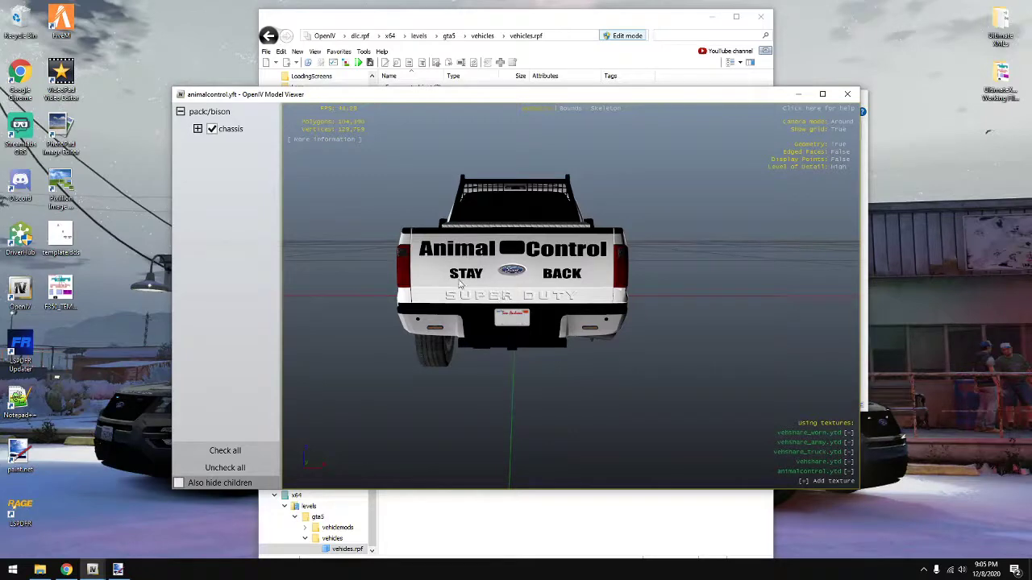
drag(480, 300, 625, 262)
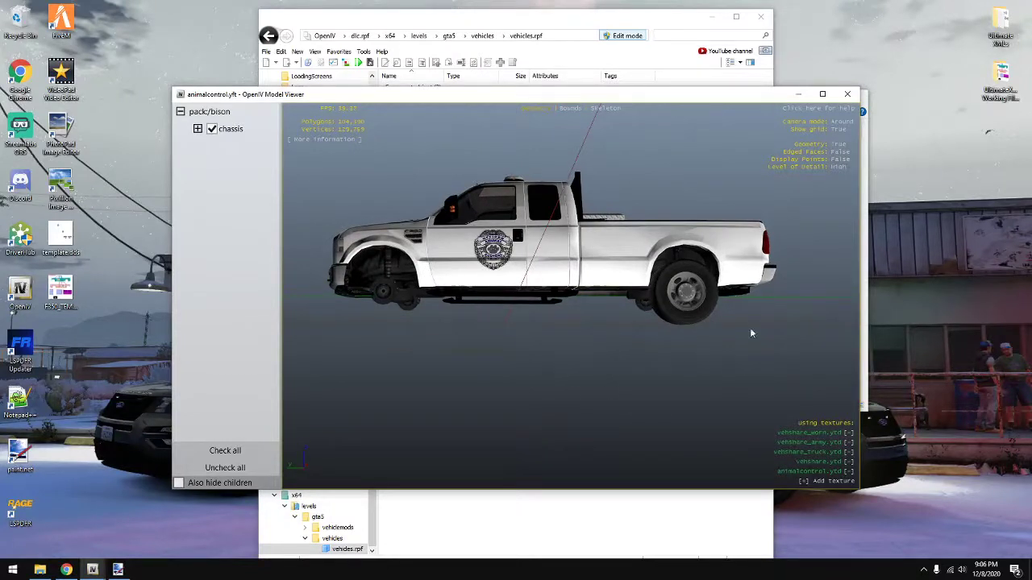
drag(568, 262, 600, 276)
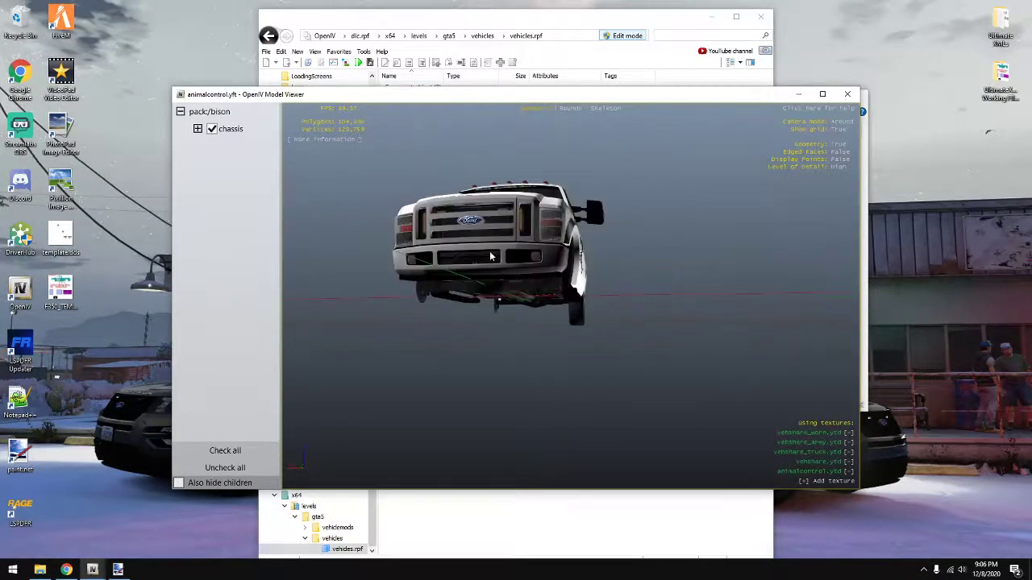
Step: Inspect the Officer Animal Control door badge on both sides of the truck and close the model preview
mouse_move(490, 257)
mouse_down()
mouse_move(489, 318)
mouse_move(478, 303)
mouse_move(633, 245)
mouse_move(484, 252)
mouse_move(504, 283)
mouse_move(502, 250)
mouse_up()
scroll(502, 250, up, 5)
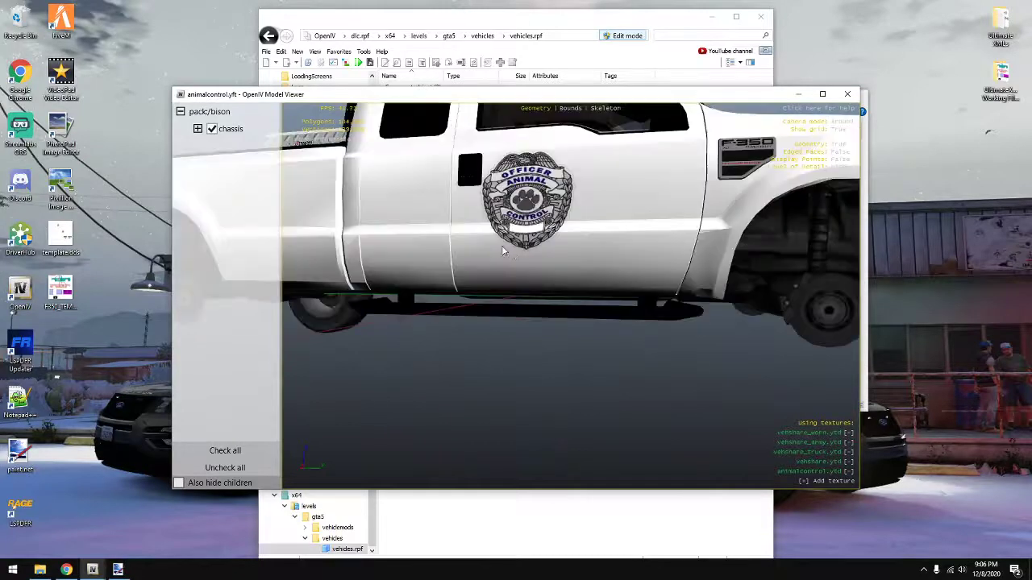
scroll(637, 247, down, 5)
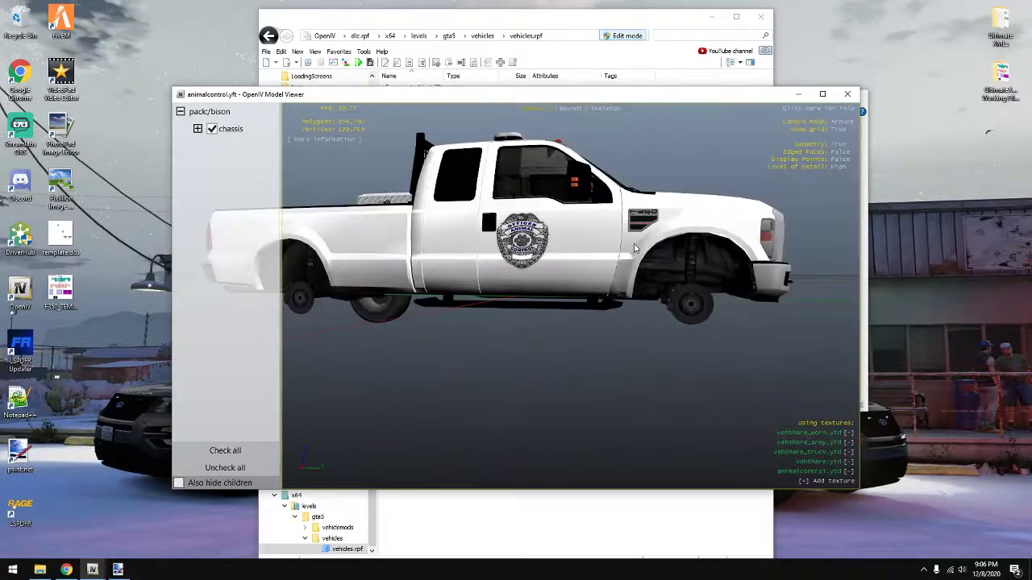
drag(637, 246, 449, 256)
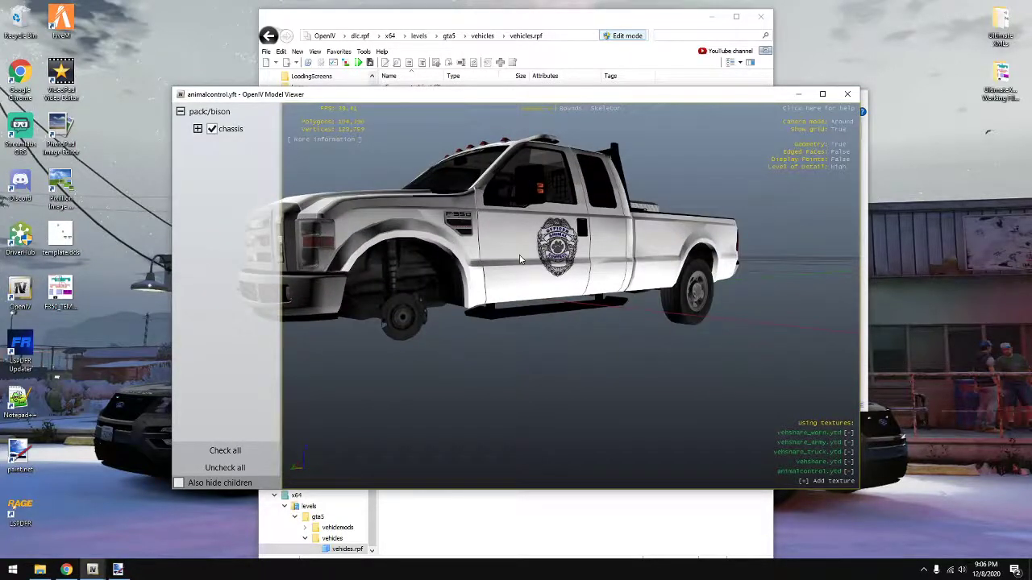
scroll(520, 259, up, 2)
scroll(521, 262, down, 5)
scroll(524, 282, up, 4)
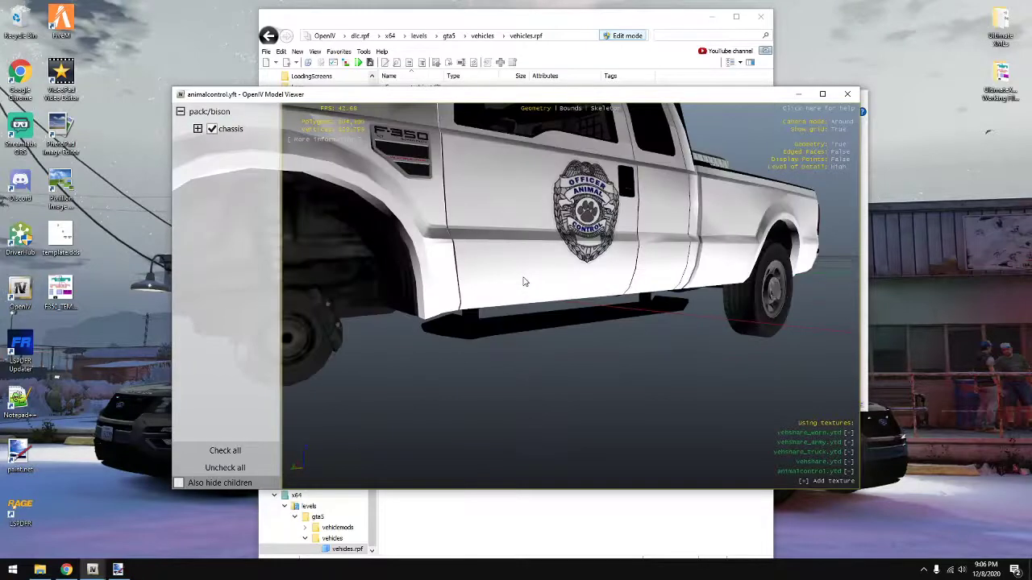
scroll(529, 335, down, 3)
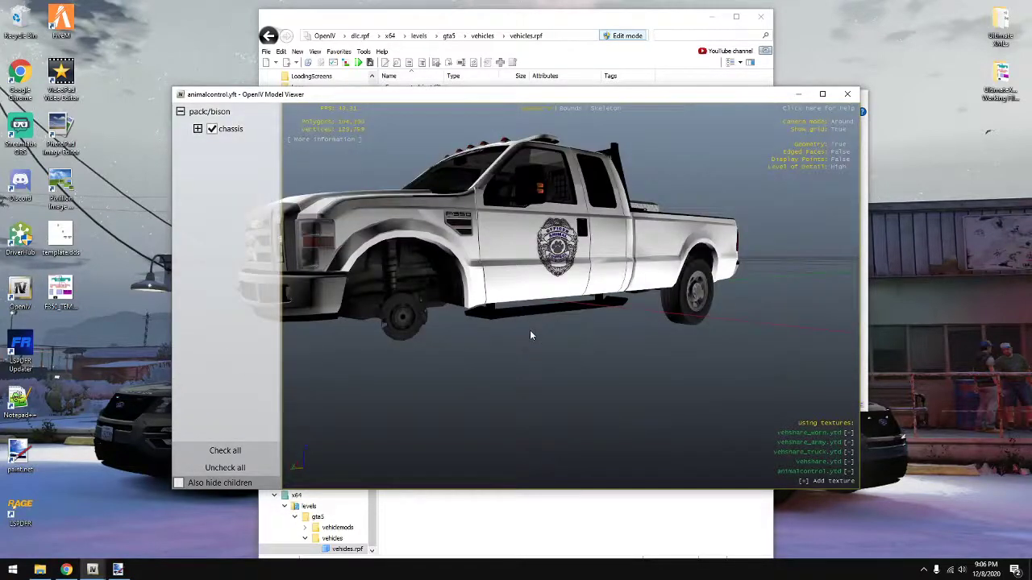
click(853, 94)
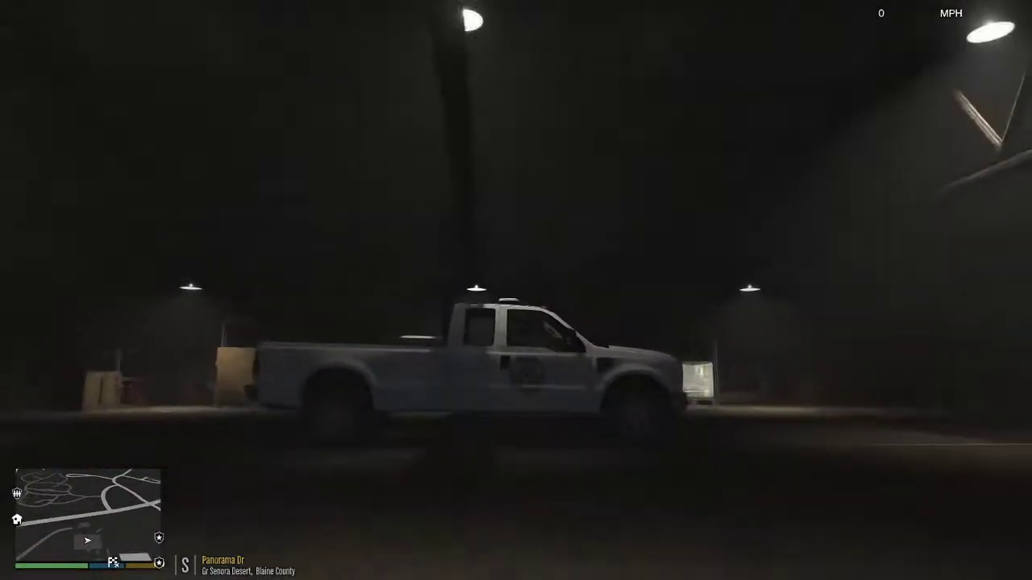
key(w)
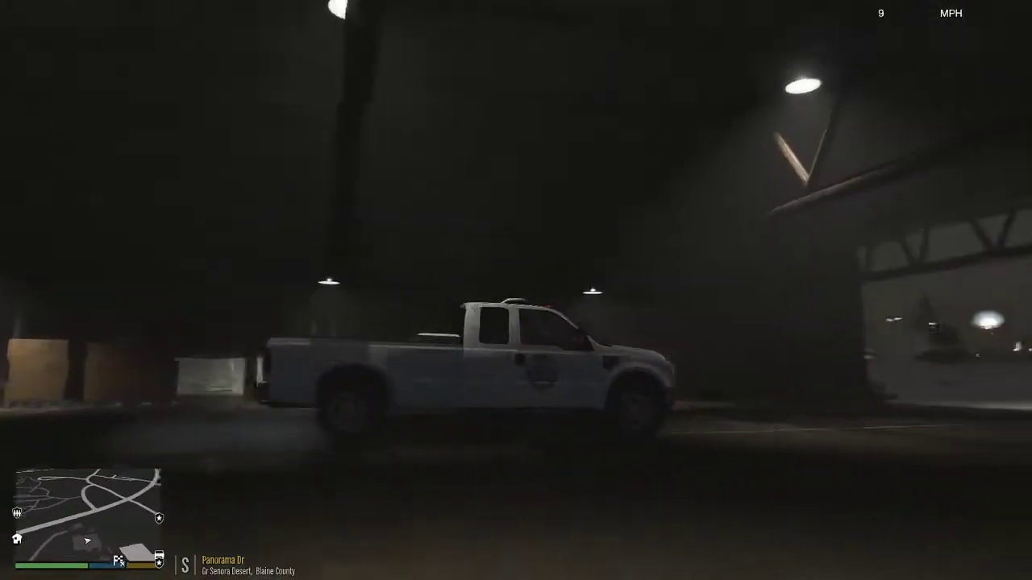
key(s)
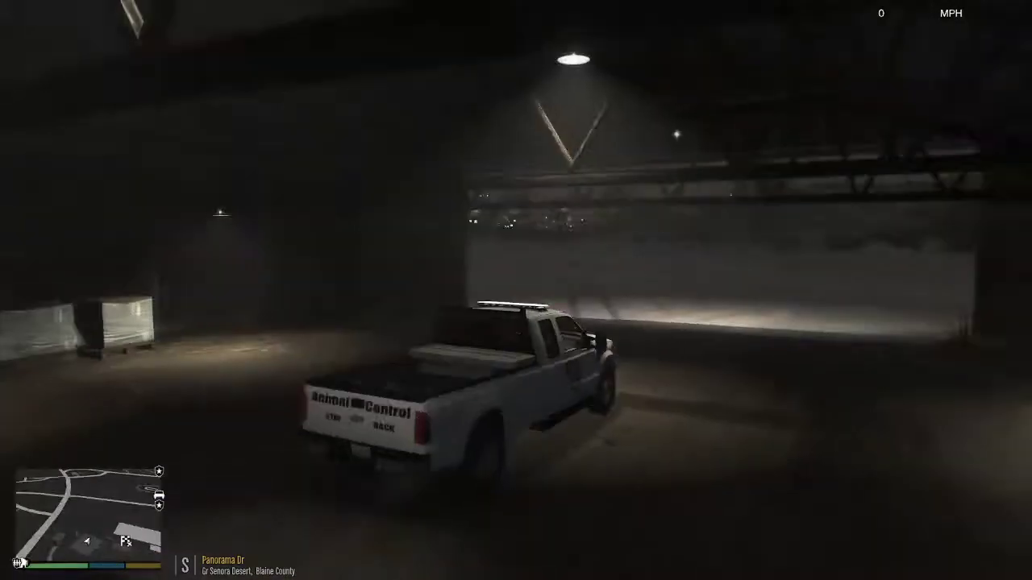
key(w)
key(w)
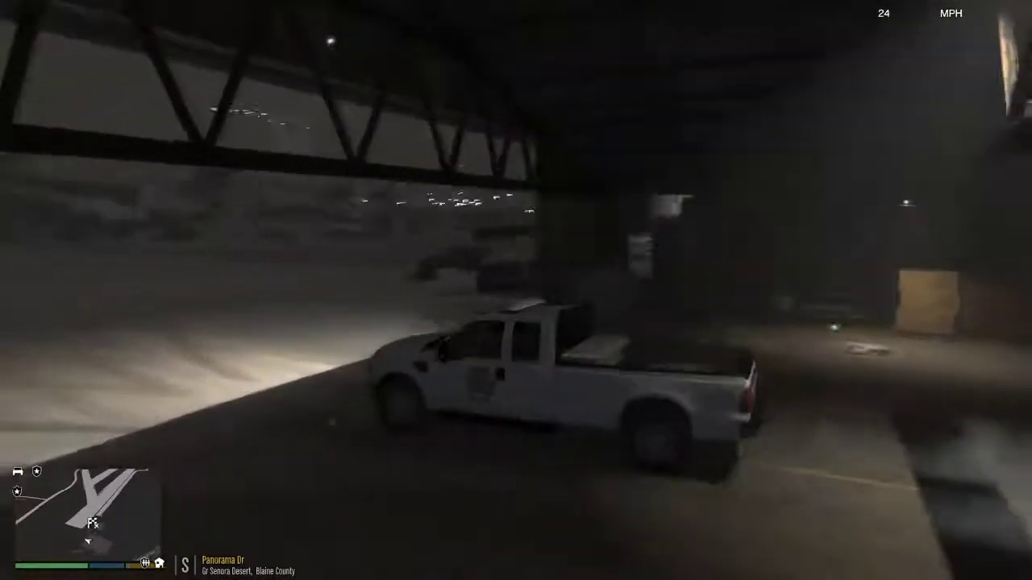
key(s)
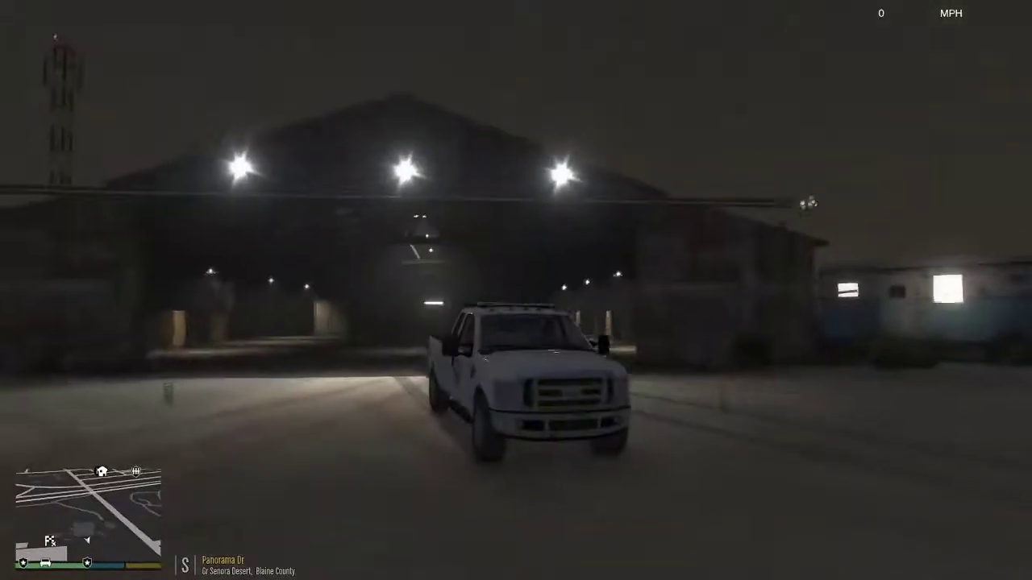
key(h)
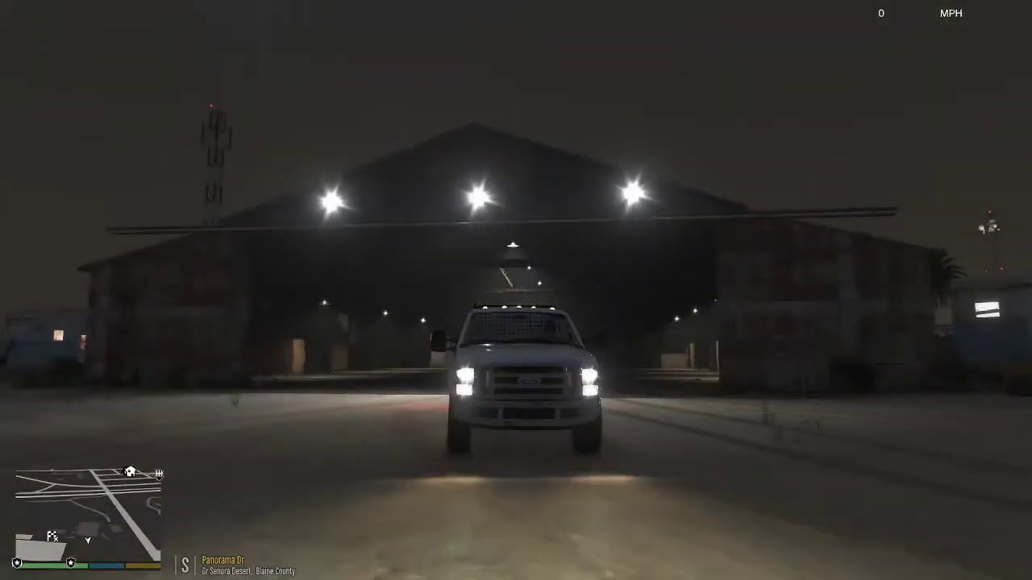
key(h)
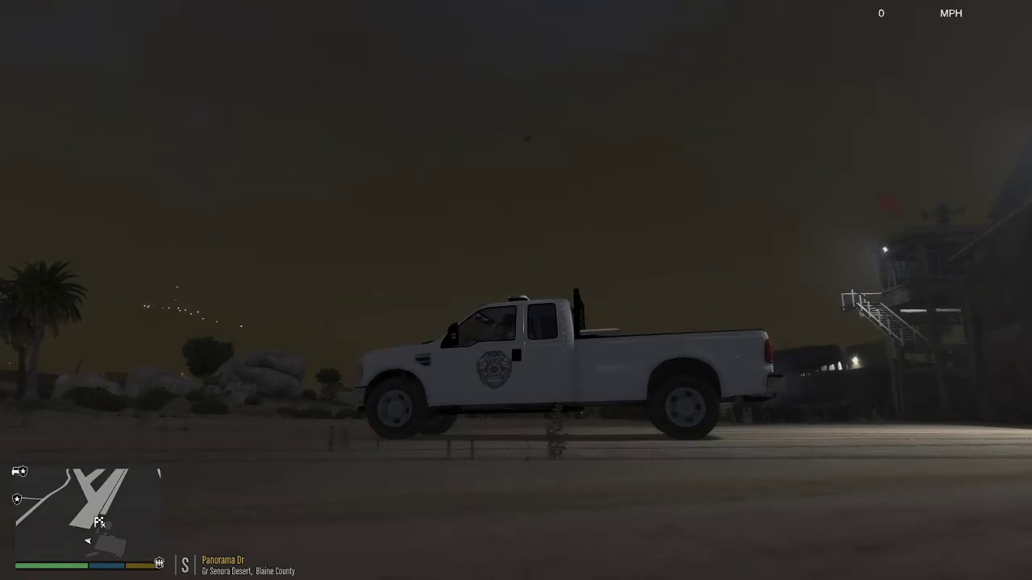
Step: Quit Grand Theft Auto V to the Windows desktop and confirm the exit
key(Escape)
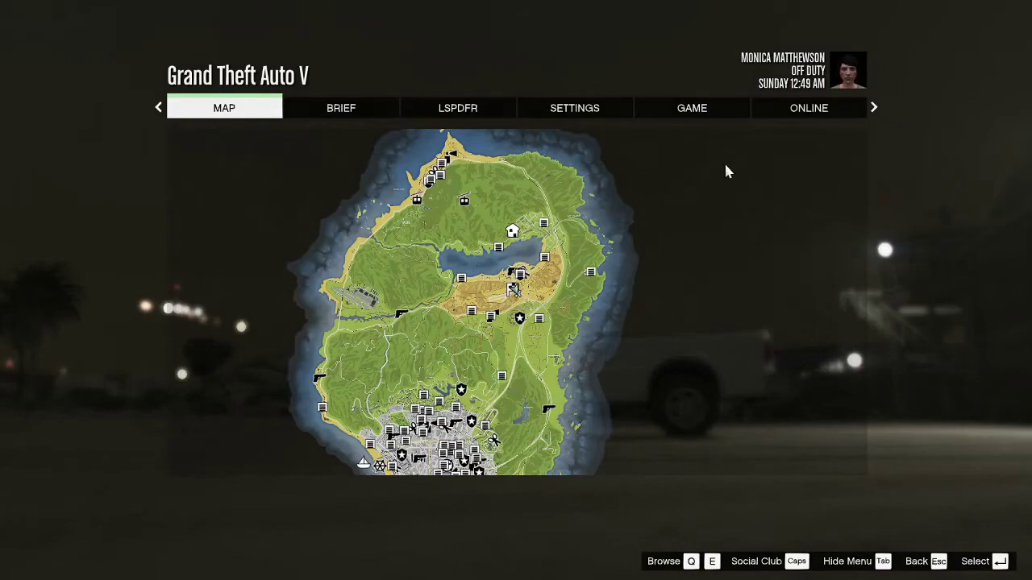
click(705, 108)
key(Return)
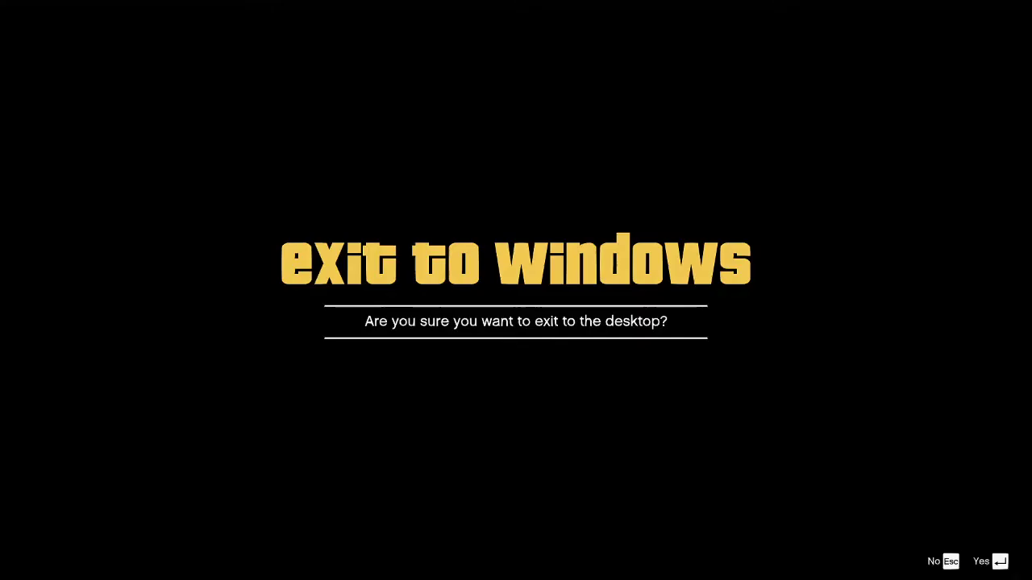
key(Return)
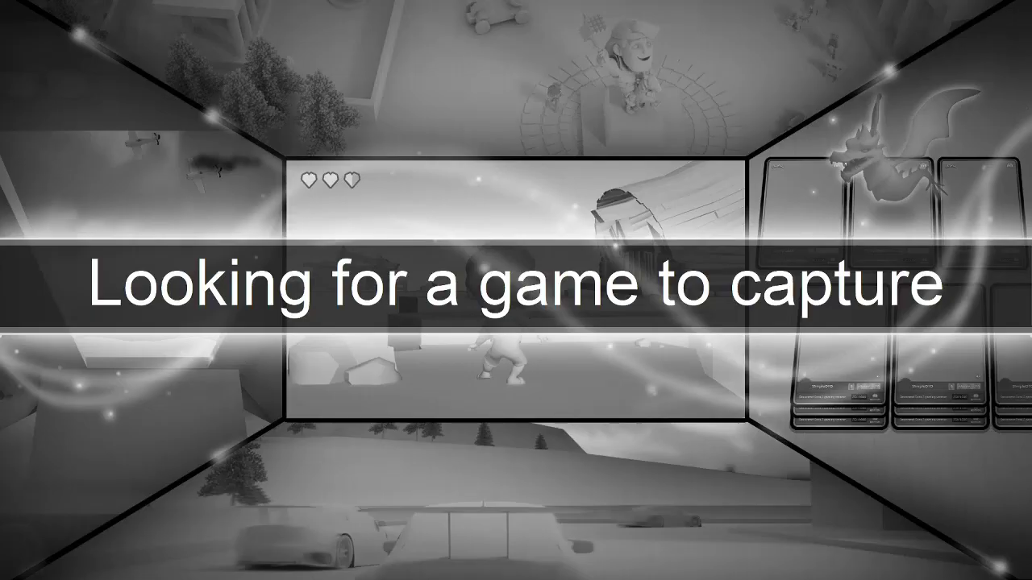